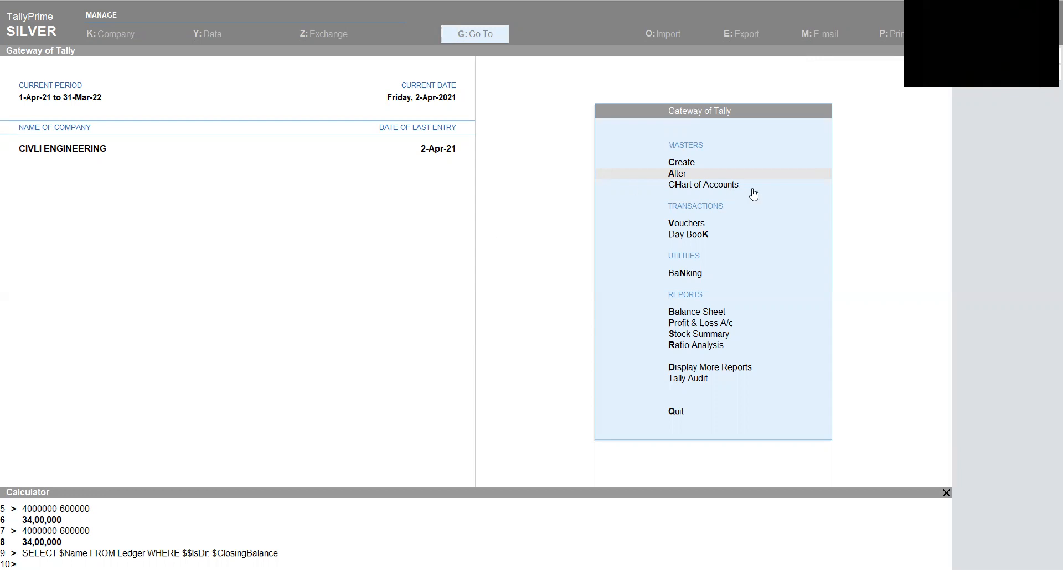
# Step: Open the Day Book and set its period from 1-4-2021 to 2-4-2021
pyautogui.click(699, 239)
pyautogui.click(699, 239)
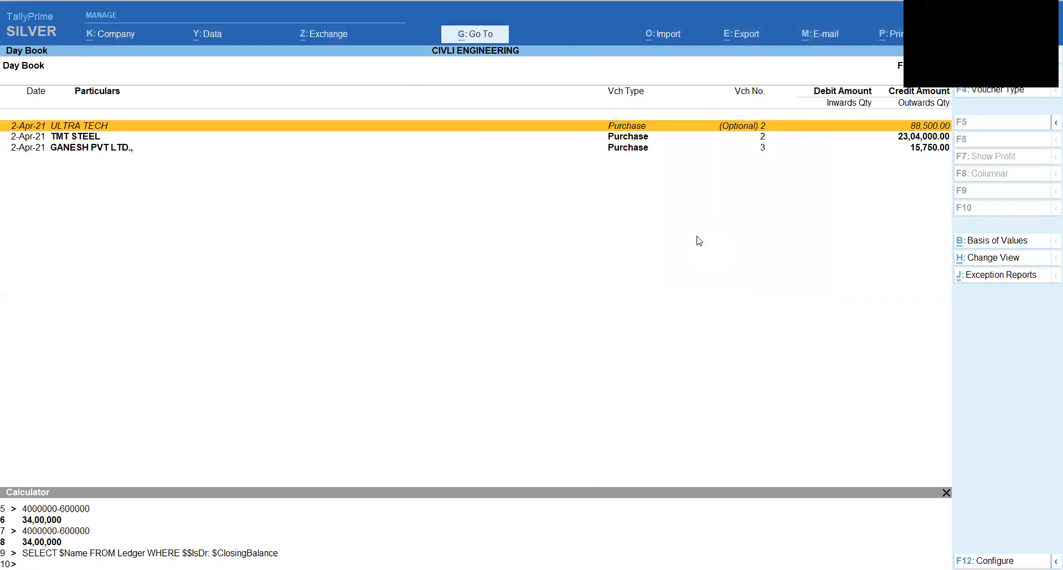
pyautogui.hotkey('alt', 'F2')
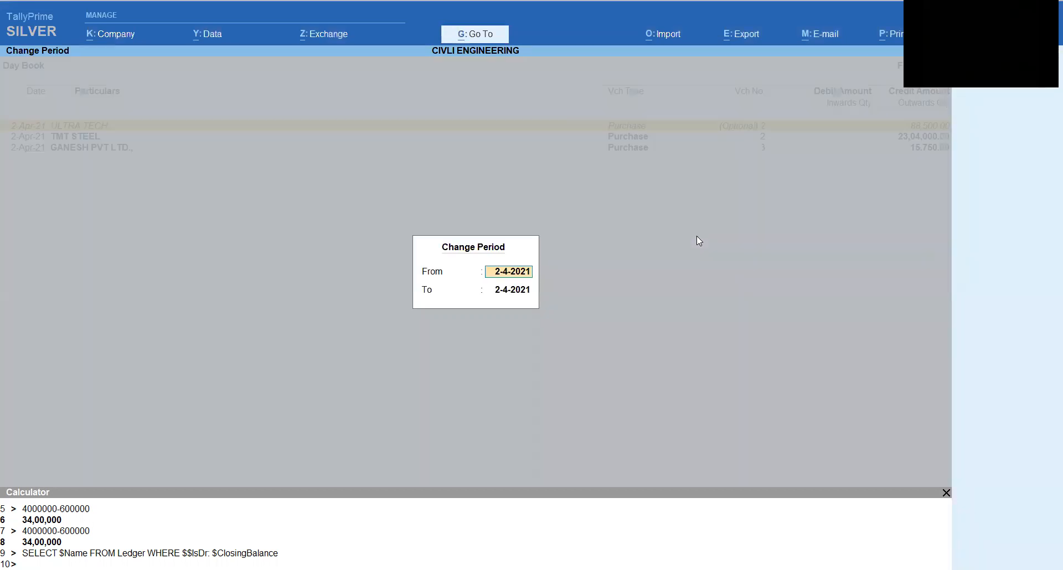
pyautogui.write('1-4')
pyautogui.press('Return')
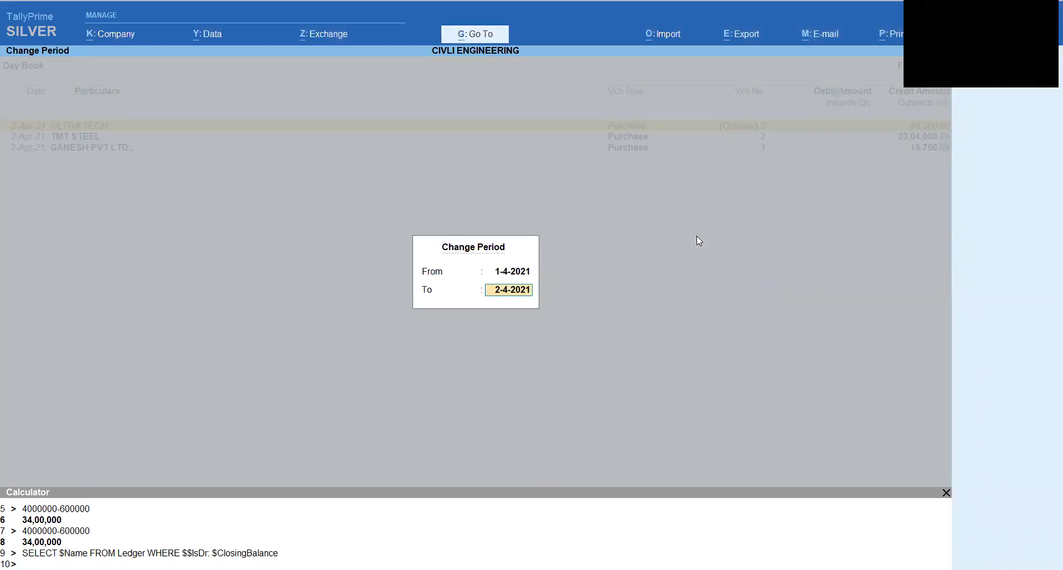
pyautogui.press('Return')
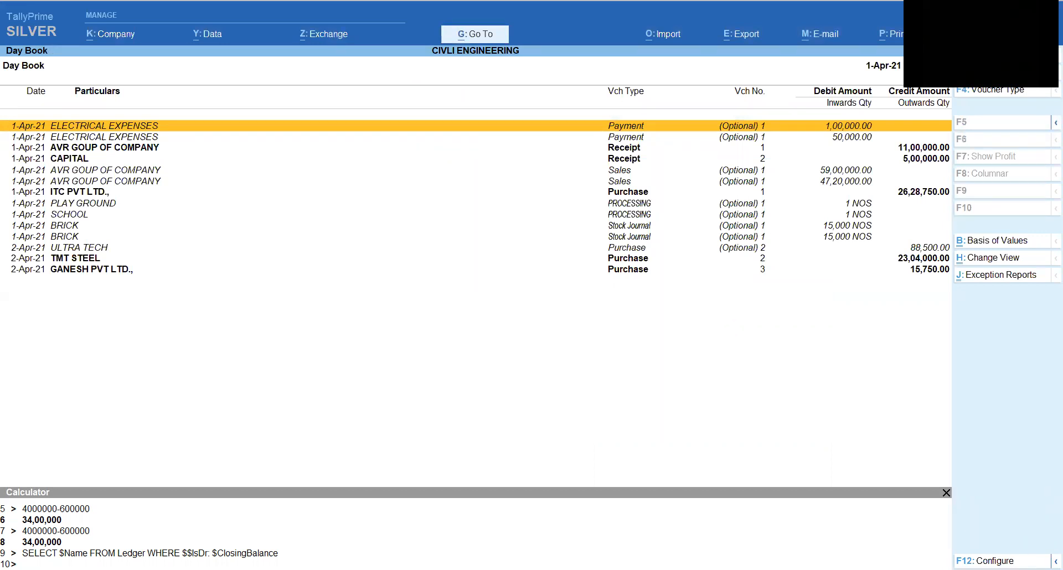
# Step: Configure the Day Book's sorting method as In Sequence of Entry
pyautogui.press('F12')
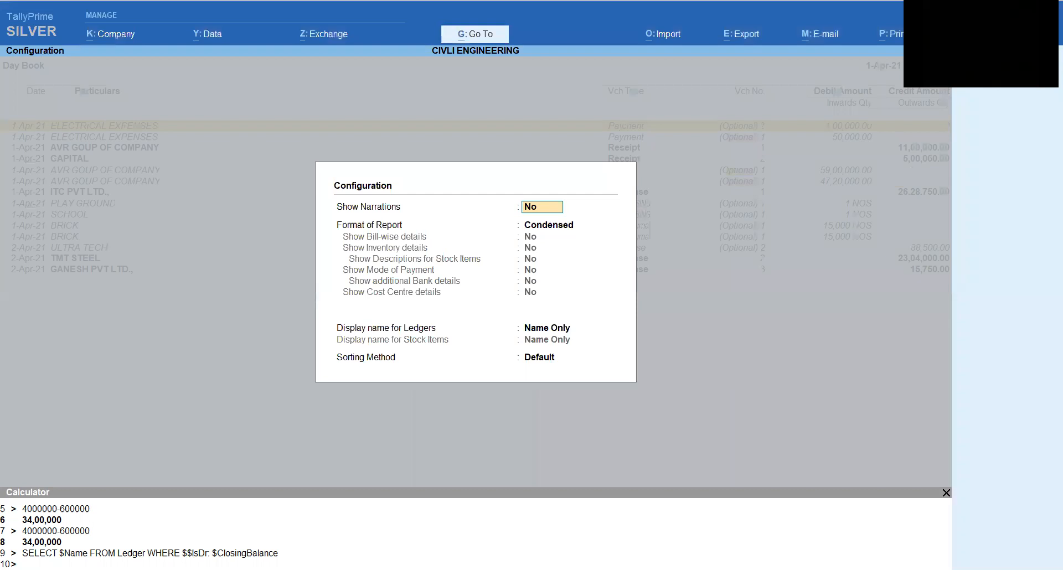
pyautogui.press('Return')
pyautogui.press('Return')
pyautogui.press('Return')
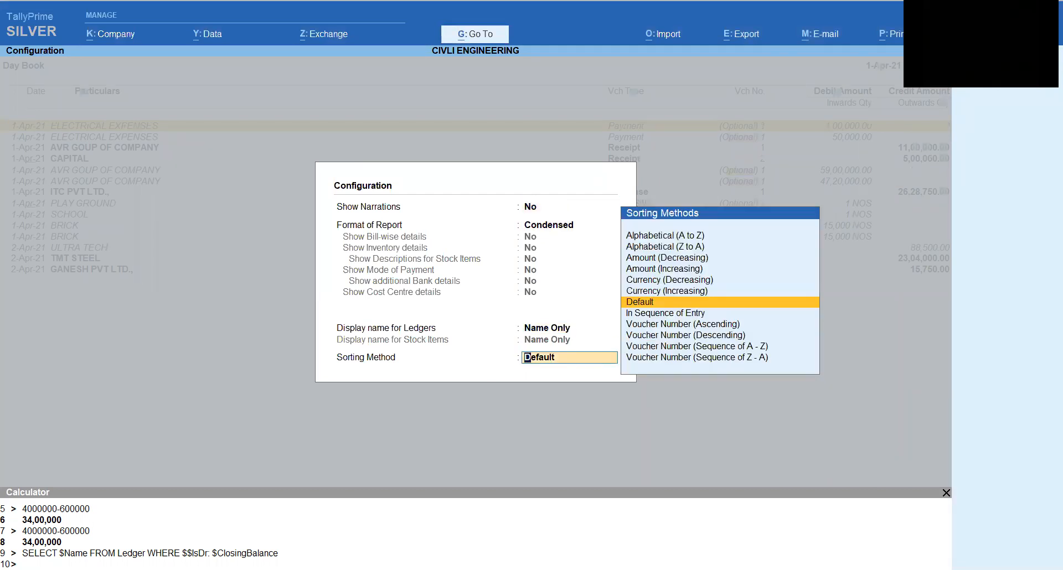
pyautogui.click(686, 313)
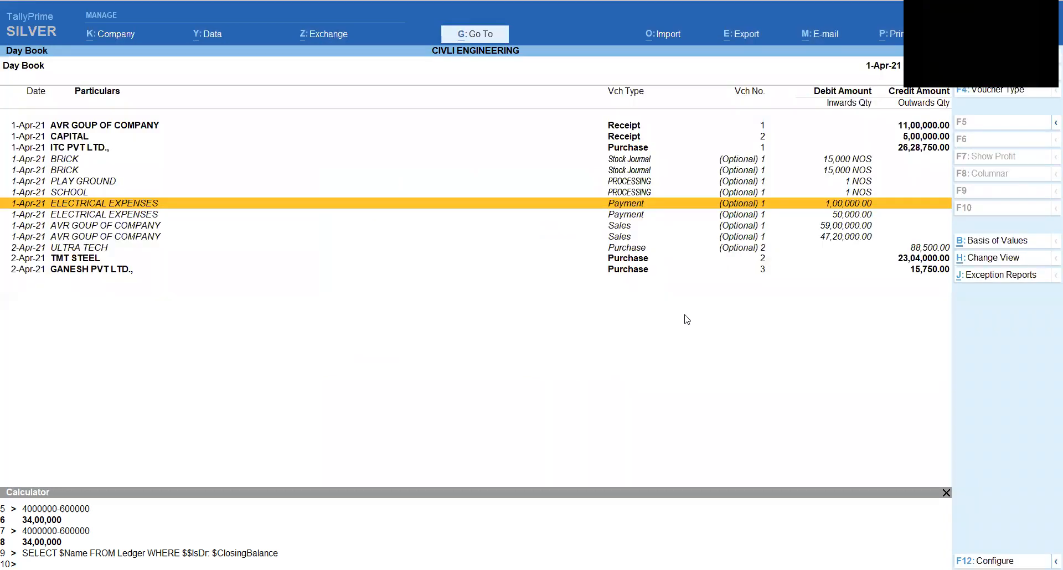
# Step: Review the advance allocations in AVR GOUP OF COMPANY's receipt voucher, and return to the Day Book
pyautogui.press('Up')
pyautogui.press('Up')
pyautogui.press('Up')
pyautogui.press('Up')
pyautogui.press('Up')
pyautogui.press('Up')
pyautogui.press('Up')
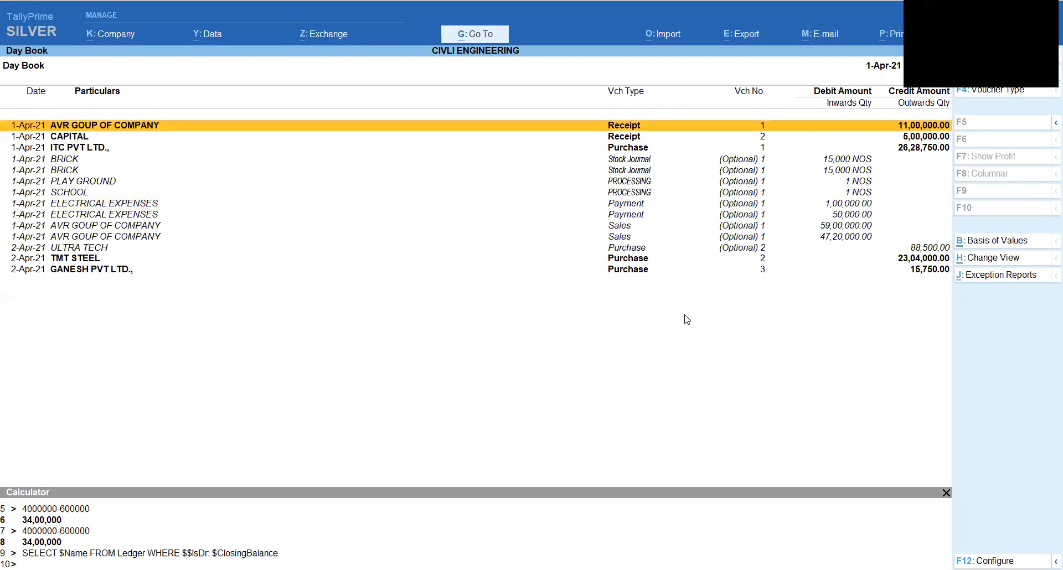
pyautogui.press('Return')
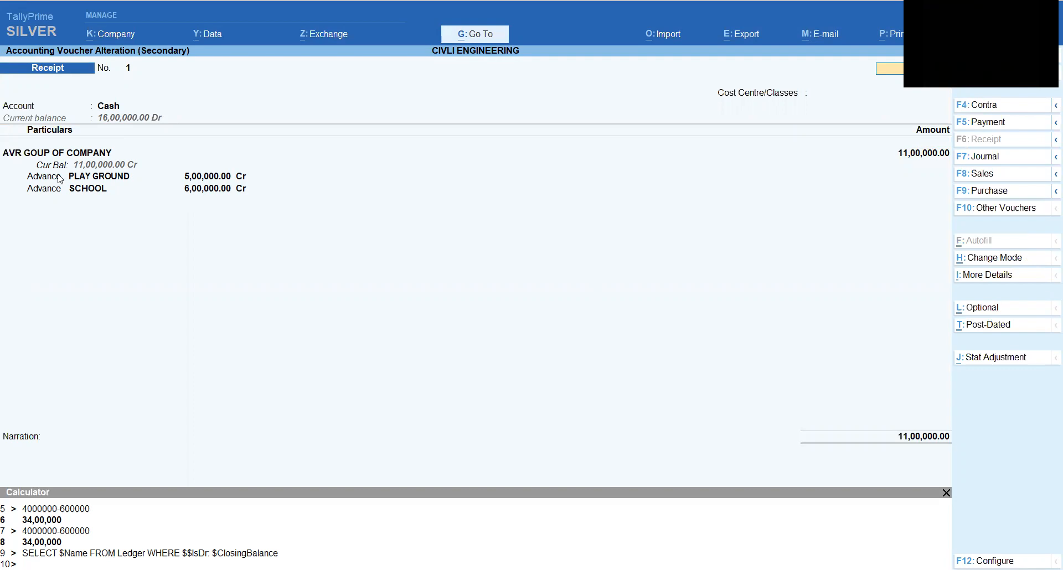
pyautogui.press('Escape')
pyautogui.press('Return')
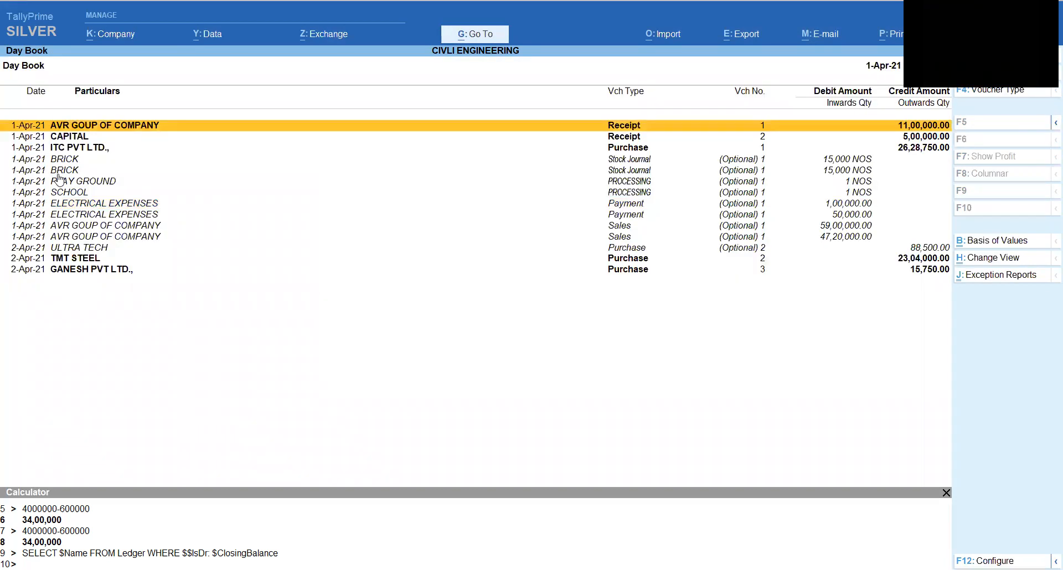
# Step: Inspect the CEMENT godown allocation and godown list in the ITC PVT LTD. purchase voucher, leaving the voucher unaltered
pyautogui.press('Down')
pyautogui.press('Down')
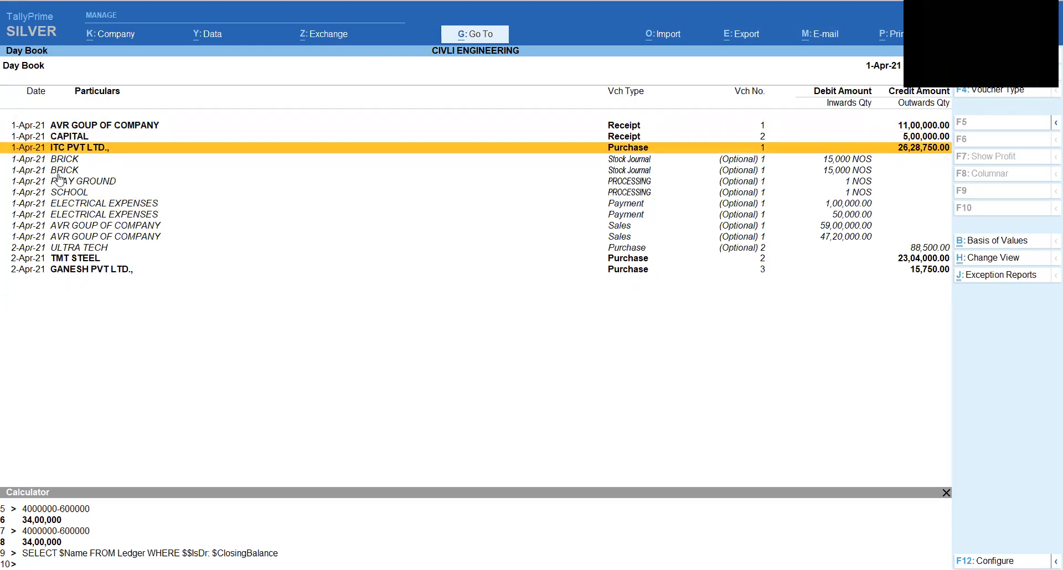
pyautogui.press('Return')
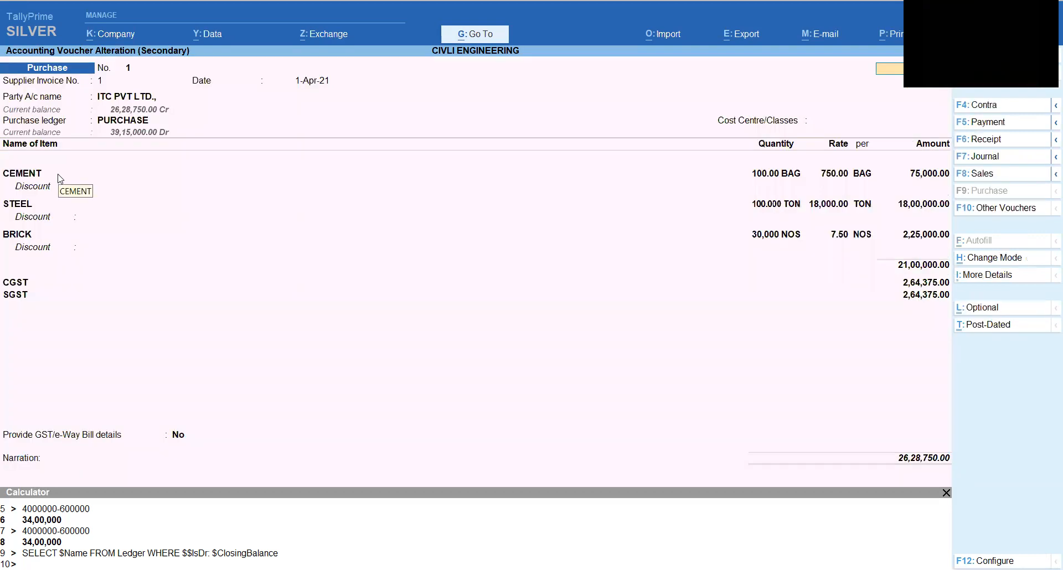
pyautogui.click(40, 179)
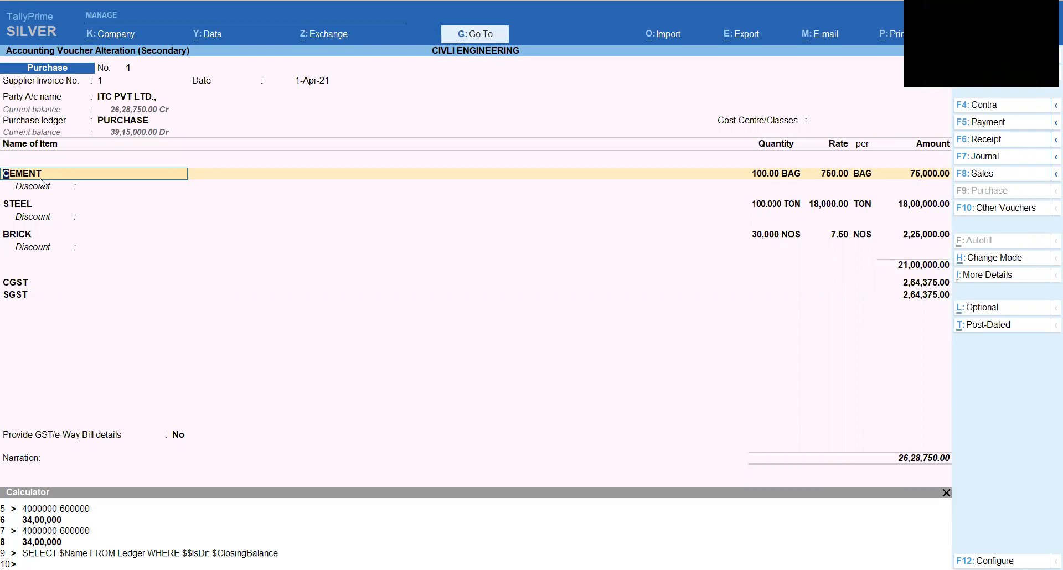
pyautogui.press('Return')
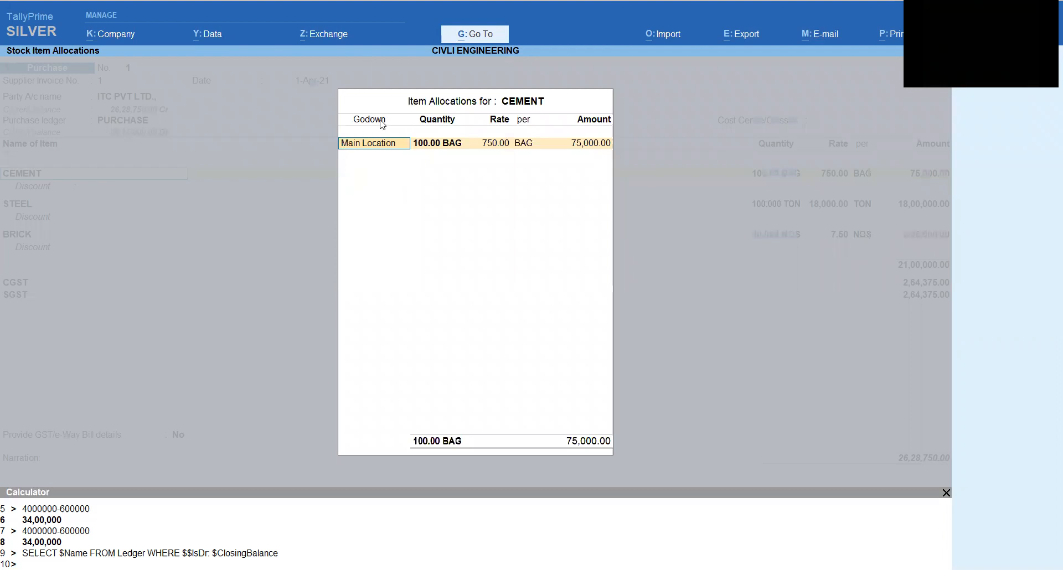
pyautogui.press('BackSpace')
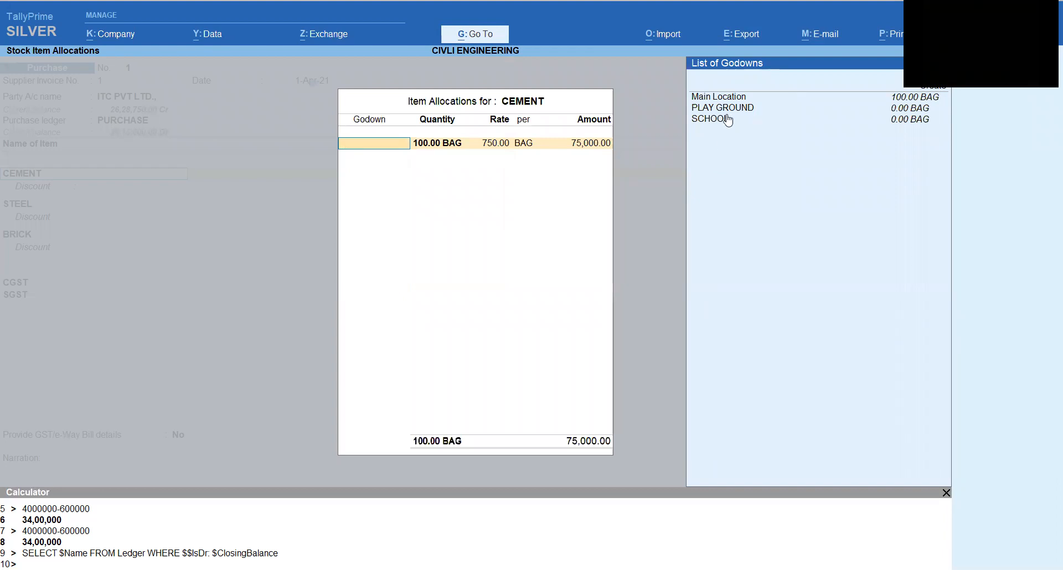
pyautogui.press('Down')
pyautogui.press('Down')
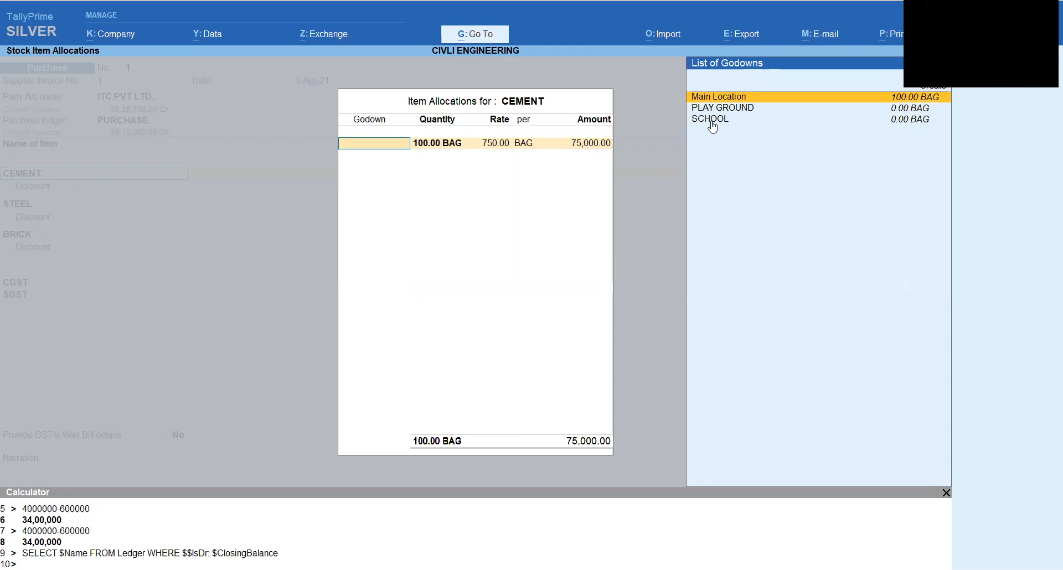
pyautogui.press('Escape')
pyautogui.press('Escape')
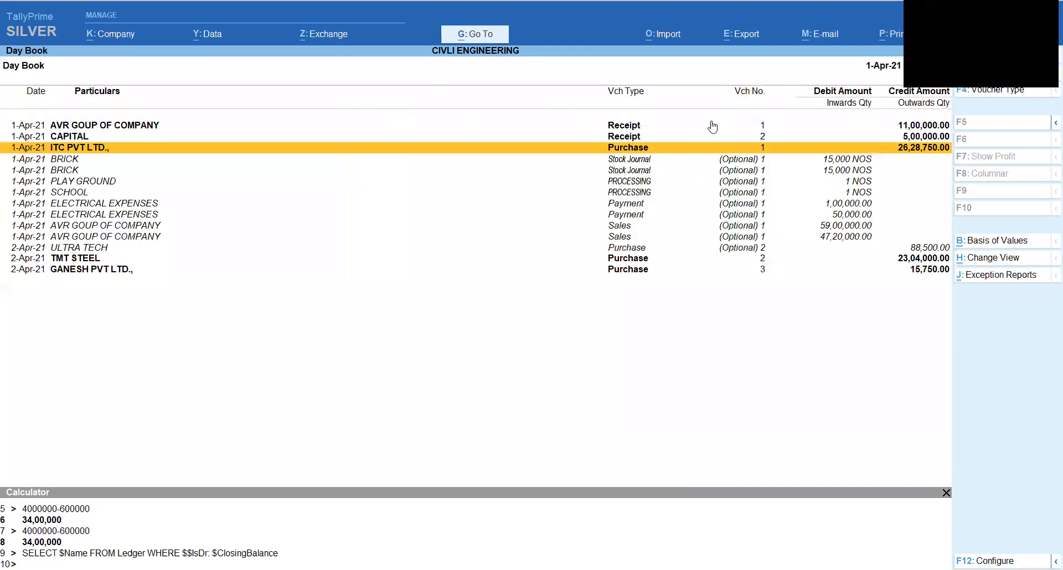
# Step: Open the Stock Summary report and drill down into the RAW METERIAL group
pyautogui.press('Escape')
pyautogui.press('Down')
pyautogui.press('Down')
pyautogui.press('Down')
pyautogui.press('Down')
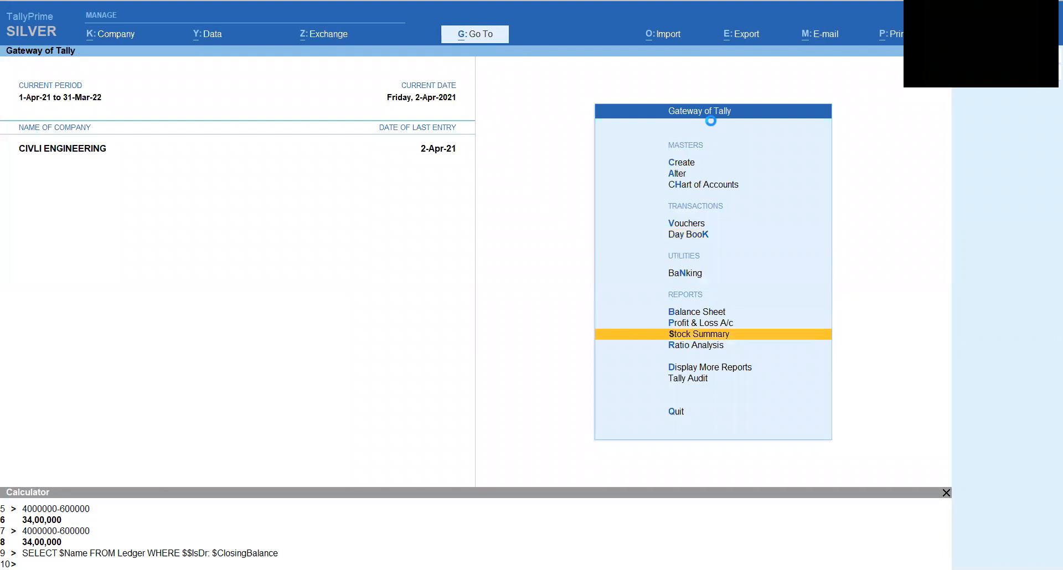
pyautogui.press('Return')
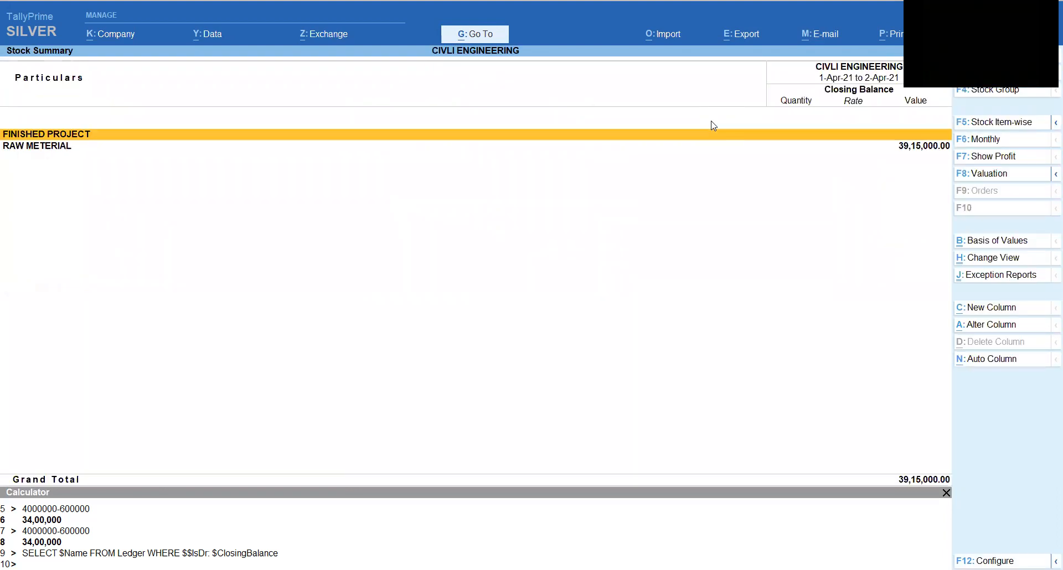
pyautogui.press('Down')
pyautogui.press('Return')
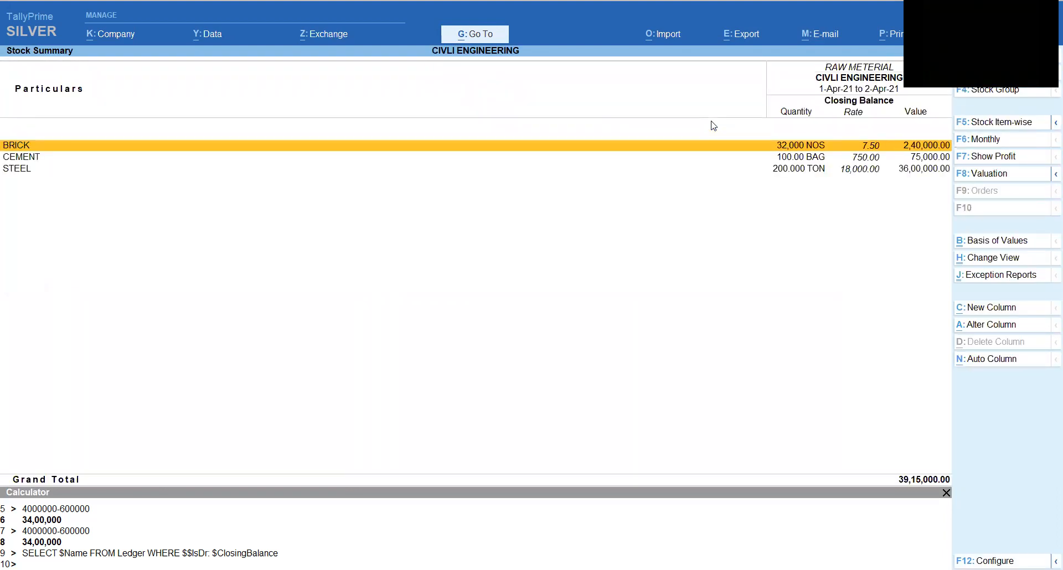
# Step: Expand BRICK, CEMENT and STEEL to show their godown-wise stock breakdown
pyautogui.hotkey('shift', 'Return')
pyautogui.press('Down')
pyautogui.press('Down')
pyautogui.press('Down')
pyautogui.press('Down')
pyautogui.hotkey('shift', 'Return')
pyautogui.press('Down')
pyautogui.press('Down')
pyautogui.press('Down')
pyautogui.press('Down')
pyautogui.hotkey('shift', 'Return')
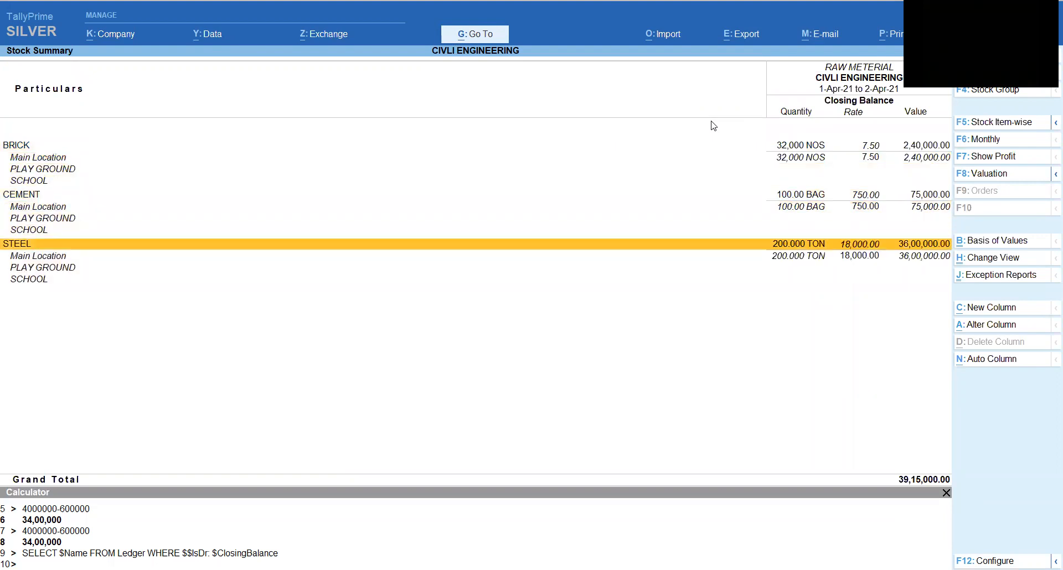
# Step: Mark the Main Location rows of BRICK, CEMENT and STEEL for review, and return to the Gateway of Tally
pyautogui.press('Up')
pyautogui.press('Up')
pyautogui.press('Up')
pyautogui.press('Up')
pyautogui.press('Up')
pyautogui.press('Up')
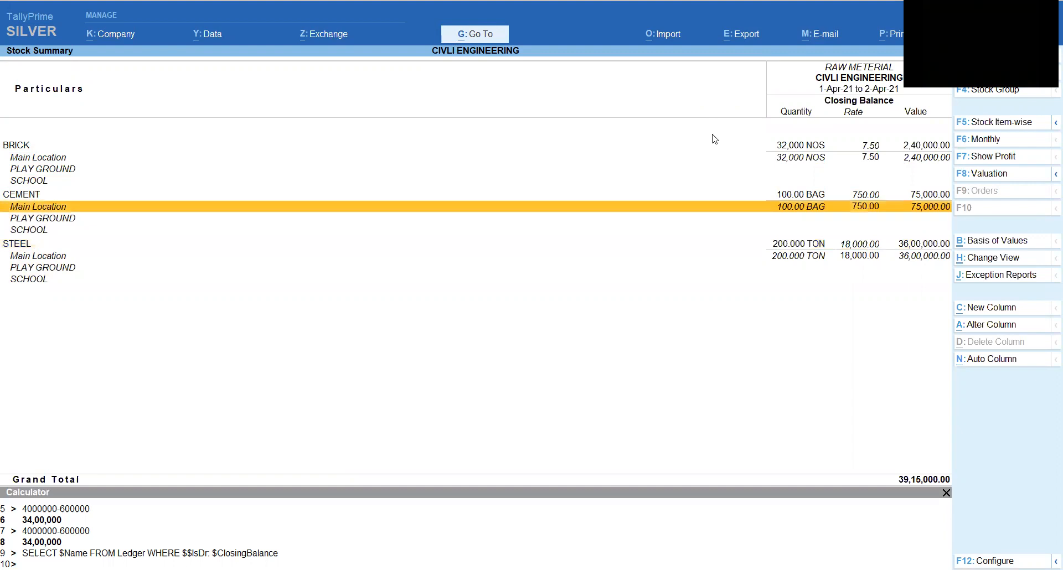
pyautogui.press('Up')
pyautogui.press('space')
pyautogui.press('Down')
pyautogui.press('Down')
pyautogui.press('Down')
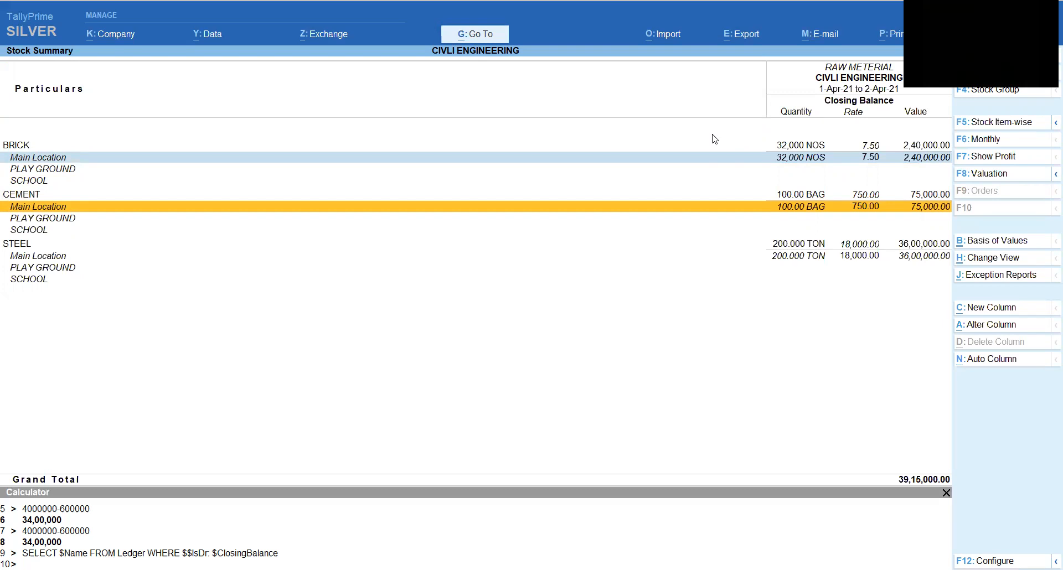
pyautogui.press('space')
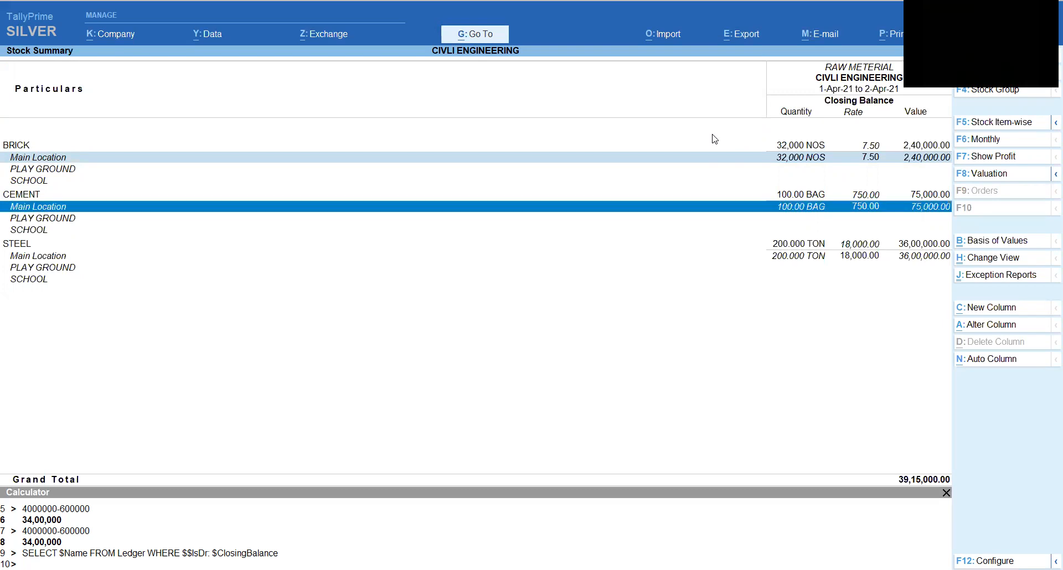
pyautogui.press('Down')
pyautogui.press('Down')
pyautogui.press('Down')
pyautogui.press('Down')
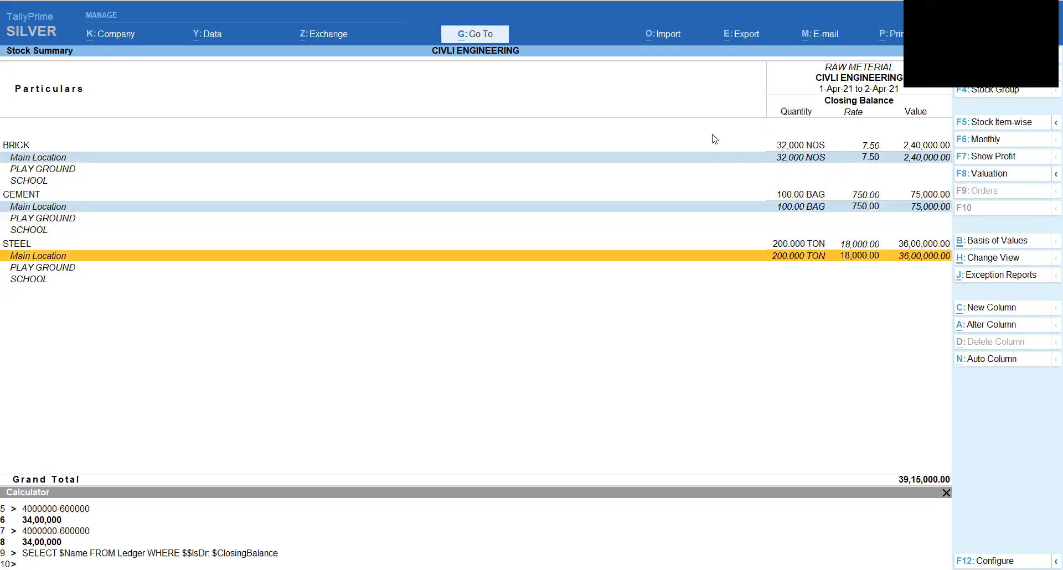
pyautogui.press('space')
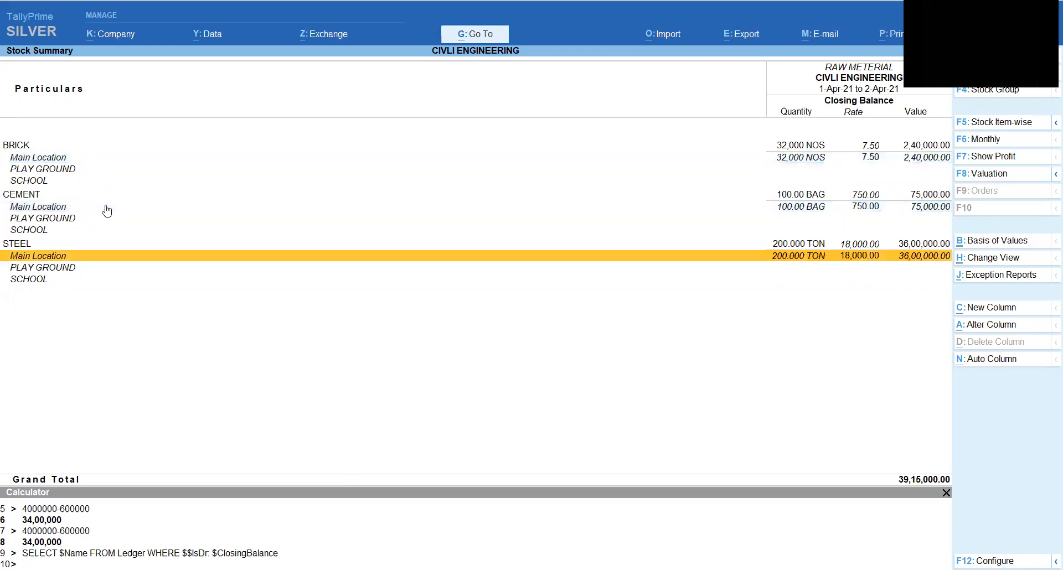
pyautogui.press('Escape')
pyautogui.press('Escape')
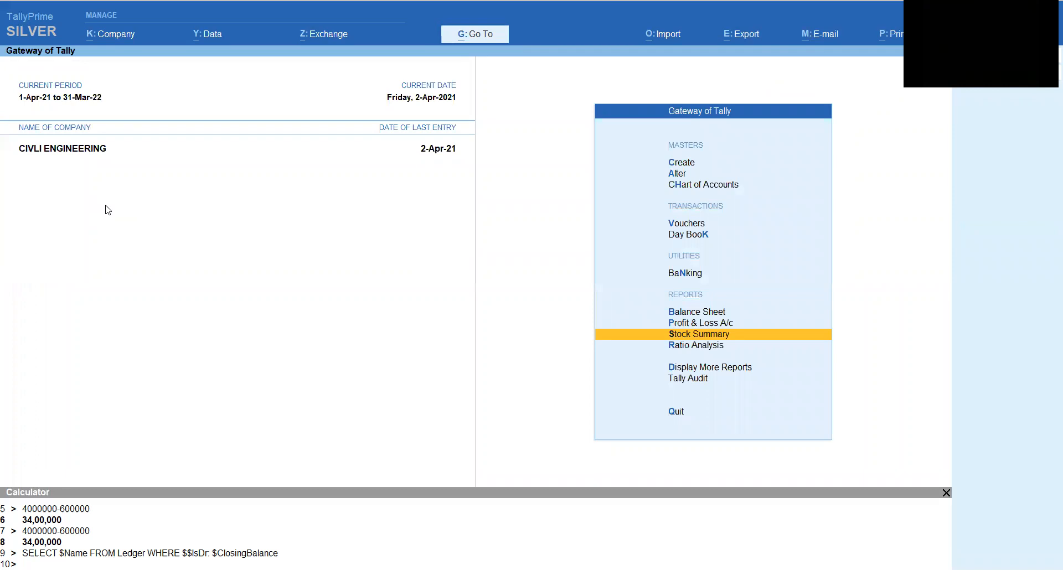
# Step: Reopen the Day Book and set its period to start on 1-Apr-21
pyautogui.press('Up')
pyautogui.press('Up')
pyautogui.press('Up')
pyautogui.press('Up')
pyautogui.press('Up')
pyautogui.press('Down')
pyautogui.press('Return')
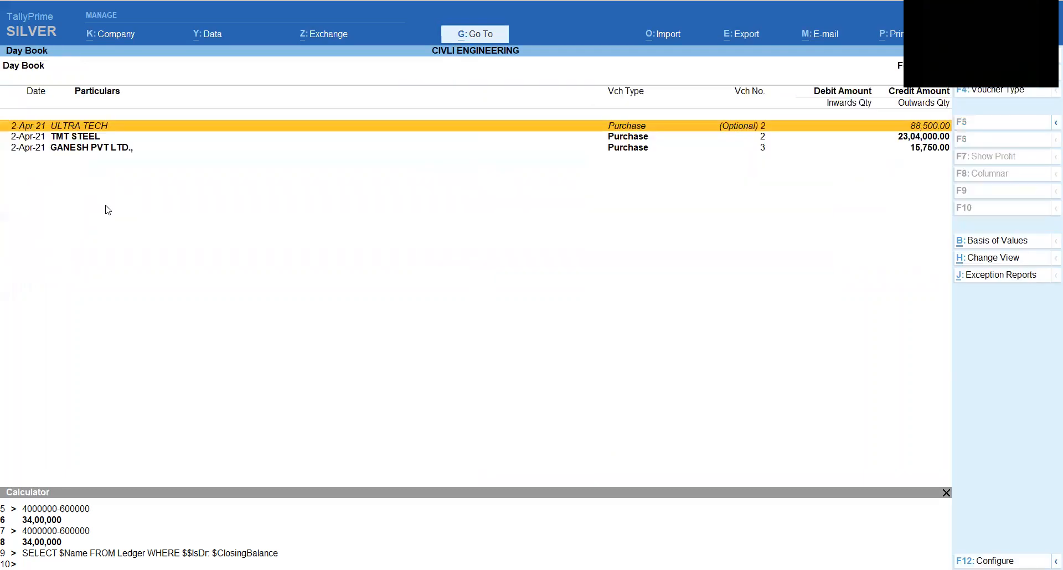
pyautogui.hotkey('alt', 'F5')
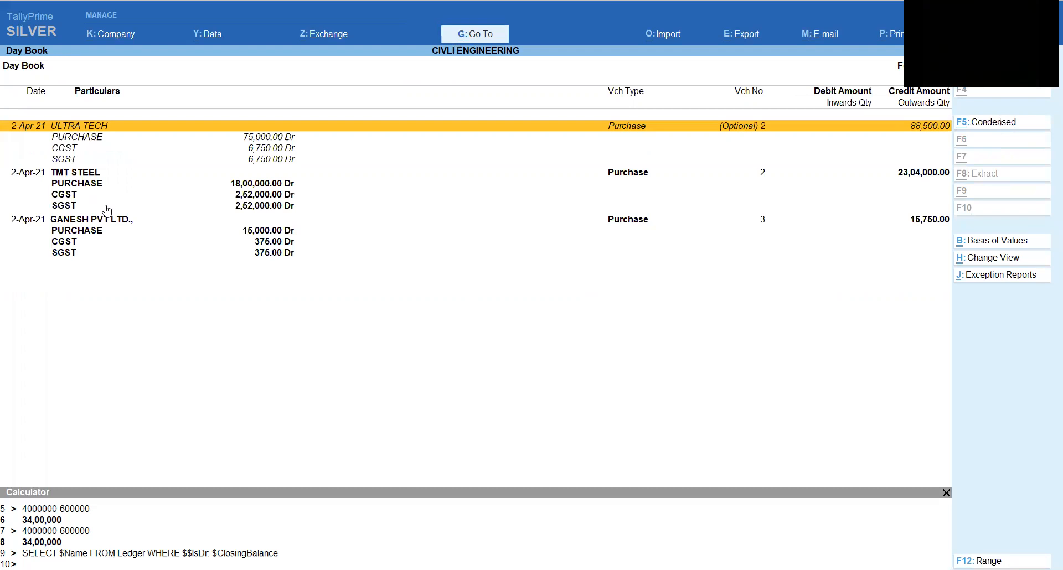
pyautogui.press('Escape')
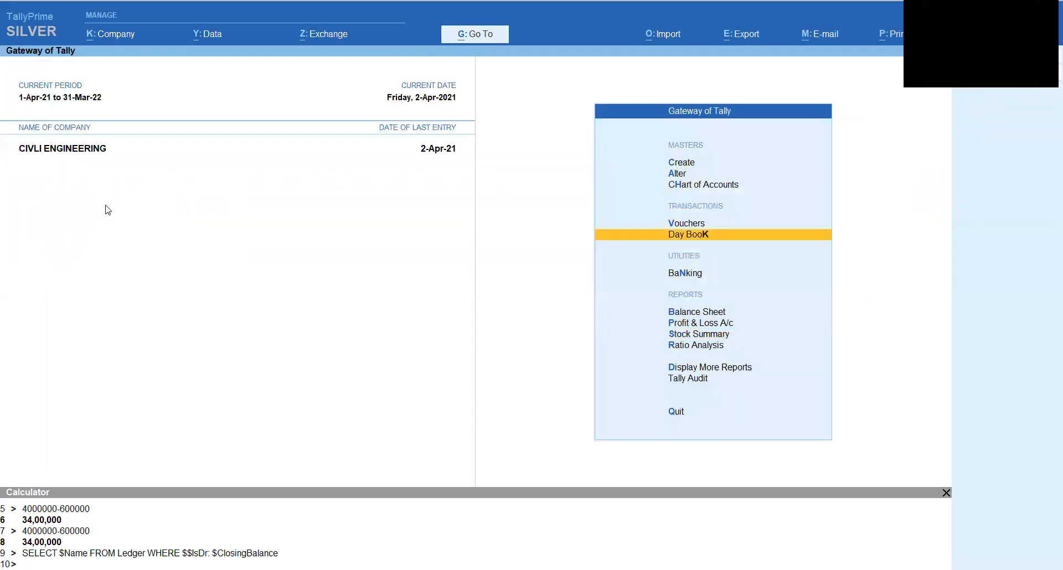
pyautogui.press('Return')
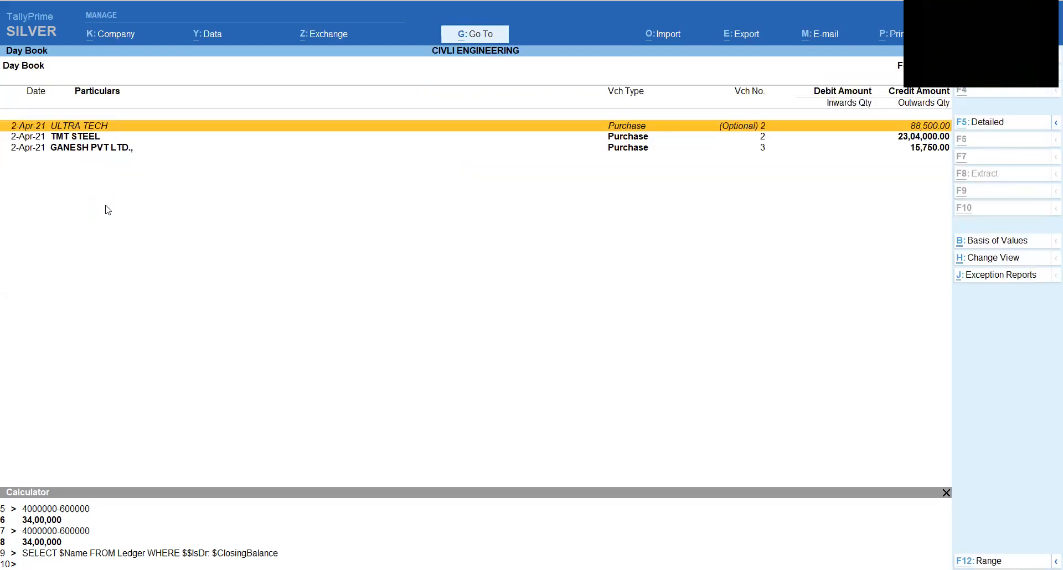
pyautogui.press('F2')
pyautogui.write('1')
pyautogui.press('Return')
pyautogui.press('Return')
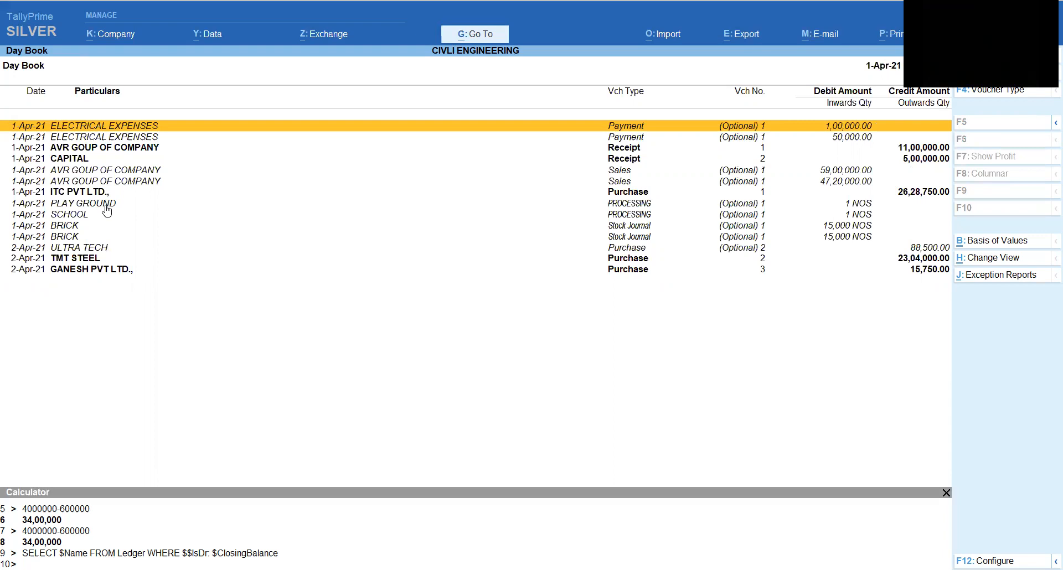
# Step: Open the first optional BRICK stock journal to review its material transfer to the PLAY GROUND godown
pyautogui.press('Down')
pyautogui.press('Down')
pyautogui.press('Down')
pyautogui.press('Down')
pyautogui.press('Down')
pyautogui.press('Down')
pyautogui.press('Down')
pyautogui.press('Down')
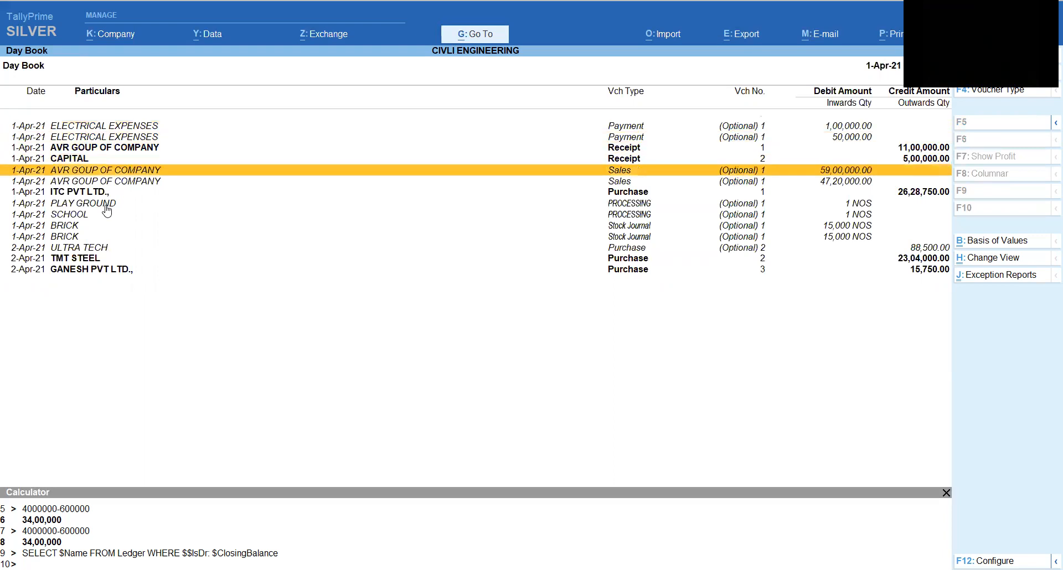
pyautogui.press('Down')
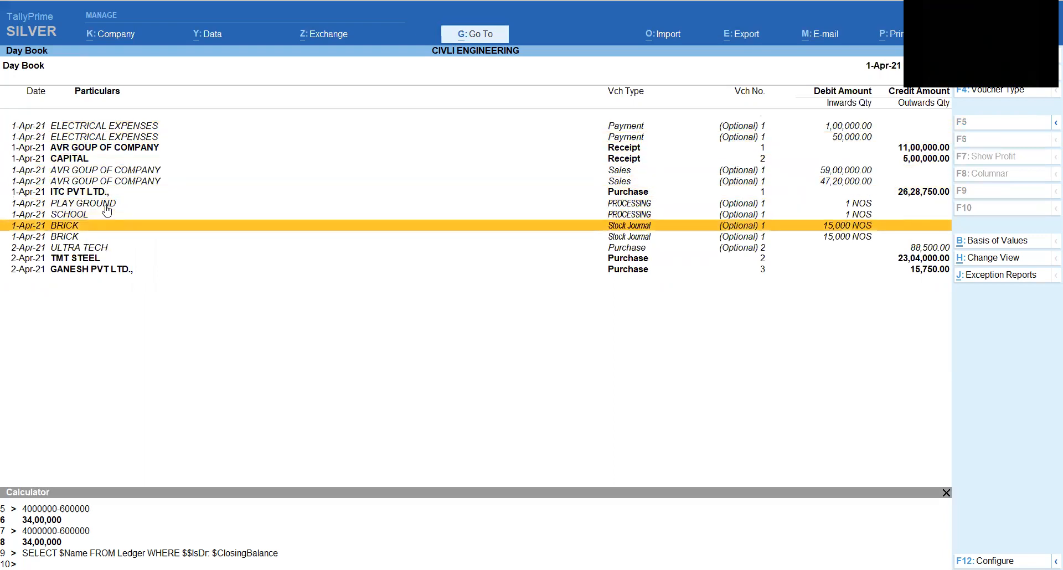
pyautogui.press('Return')
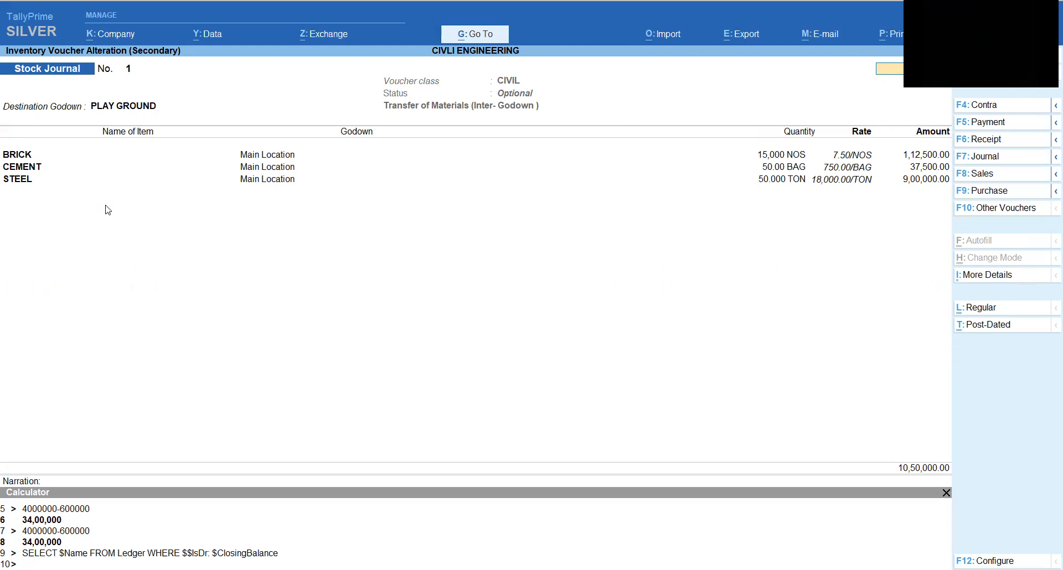
# Step: Go through the PLAY GROUND stock journal's destination godown and its BRICK, CEMENT and STEEL lines down to the narration
pyautogui.press('Return')
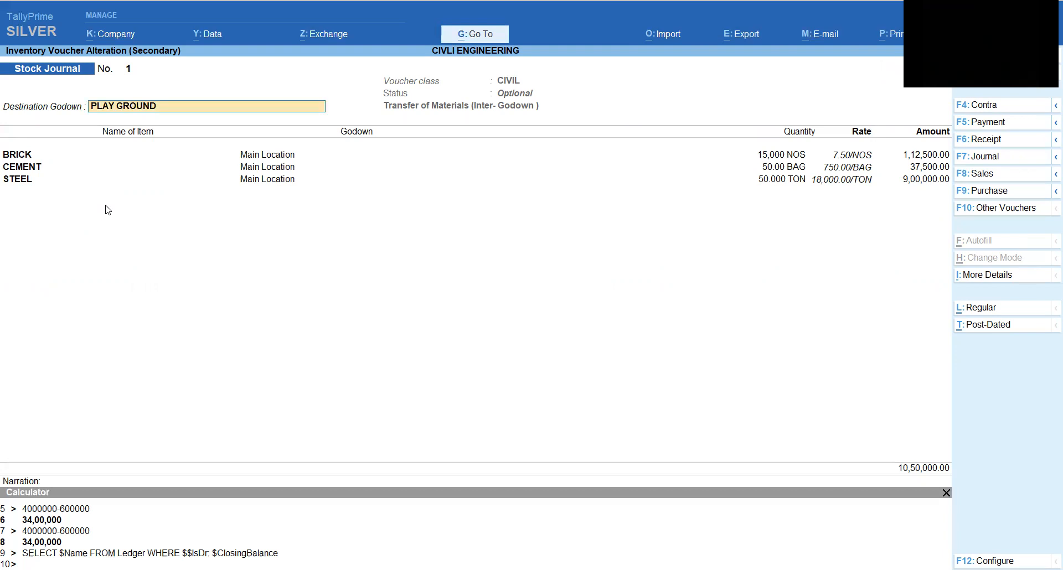
pyautogui.press('Return')
pyautogui.press('Return')
pyautogui.press('Return')
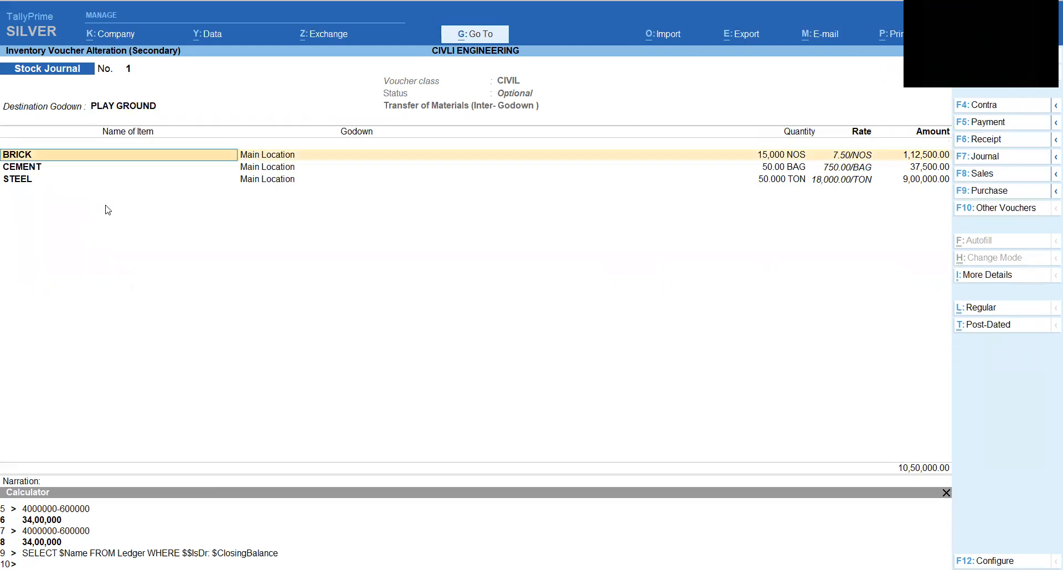
pyautogui.press('Return')
pyautogui.press('Return')
pyautogui.press('Return')
pyautogui.press('Return')
pyautogui.press('Return')
pyautogui.press('Return')
pyautogui.press('Return')
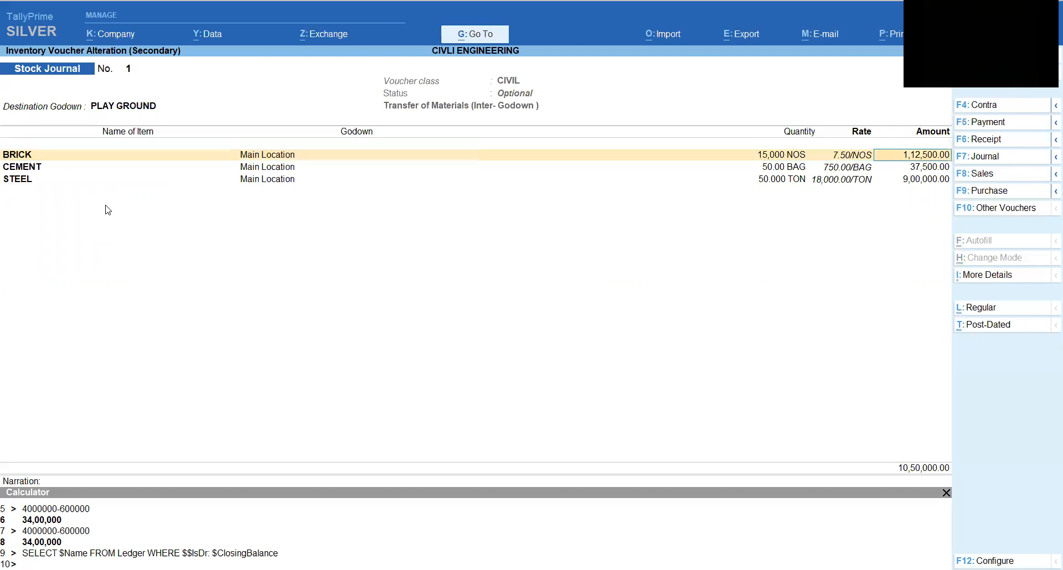
pyautogui.press('Return')
pyautogui.press('Return')
pyautogui.press('Return')
pyautogui.press('Return')
pyautogui.press('Return')
pyautogui.press('Return')
pyautogui.press('Return')
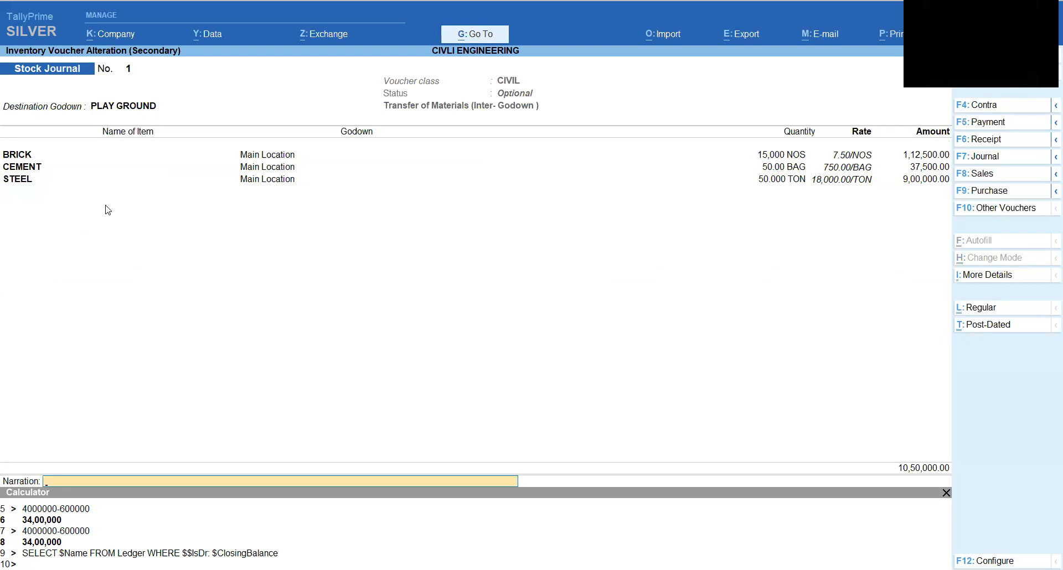
# Step: Convert the PLAY GROUND stock journal from optional to regular and save it
pyautogui.click(1009, 311)
pyautogui.press('ctrl')
pyautogui.hotkey('ctrl', 'a')
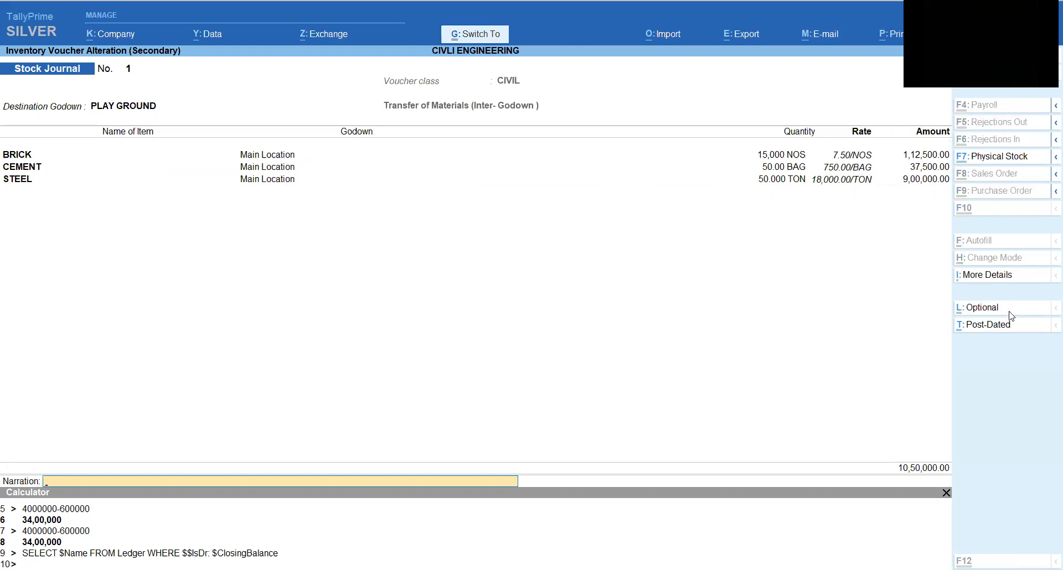
# Step: Open stock journal no. 2 for the SCHOOL godown, convert it from optional to regular and save it
pyautogui.press('Down')
pyautogui.press('Return')
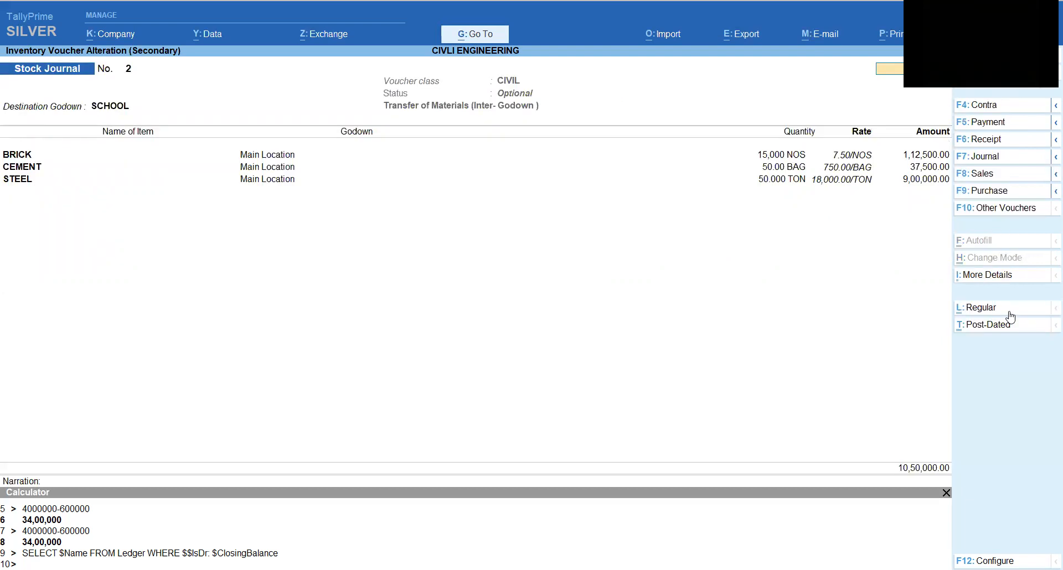
pyautogui.hotkey('ctrl', 'l')
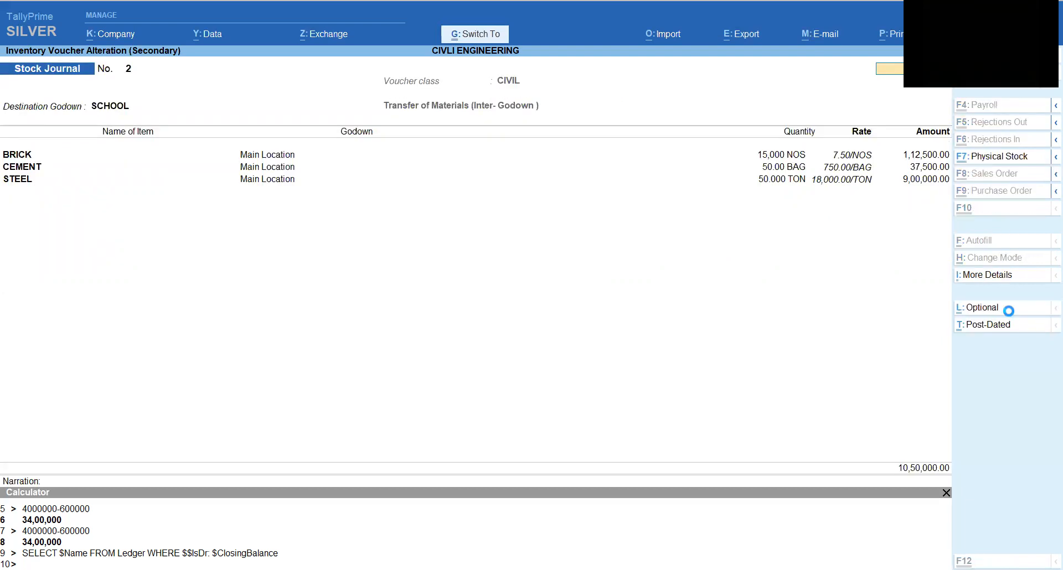
pyautogui.hotkey('ctrl', 'a')
# Step: Open the RAW METERIAL group in the Stock Summary and expand its items to show their godown-wise breakdown
pyautogui.press('Escape')
pyautogui.press('Down')
pyautogui.press('Down')
pyautogui.press('Down')
pyautogui.press('Down')
pyautogui.press('Return')
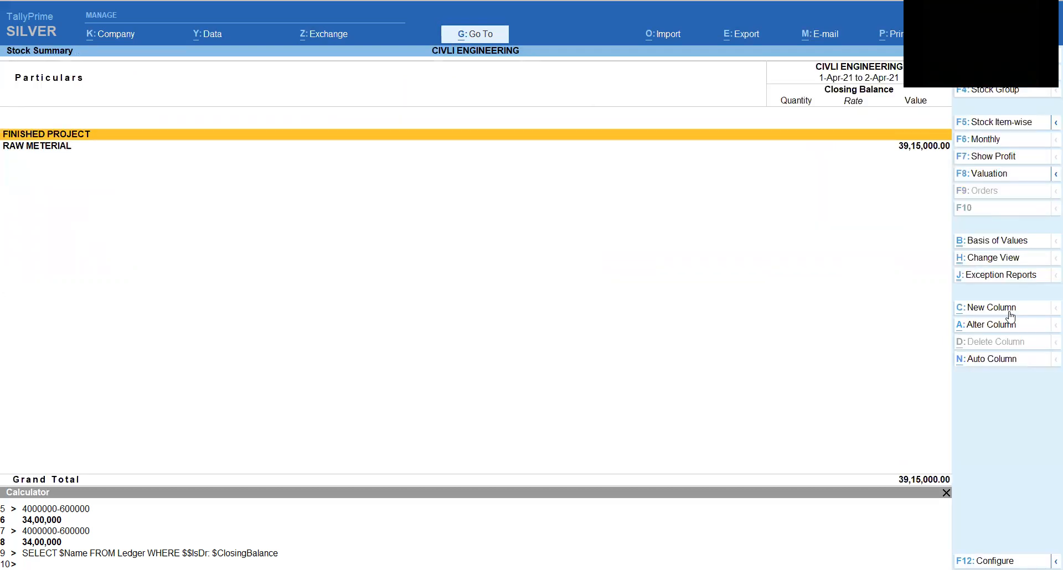
pyautogui.press('Down')
pyautogui.press('Return')
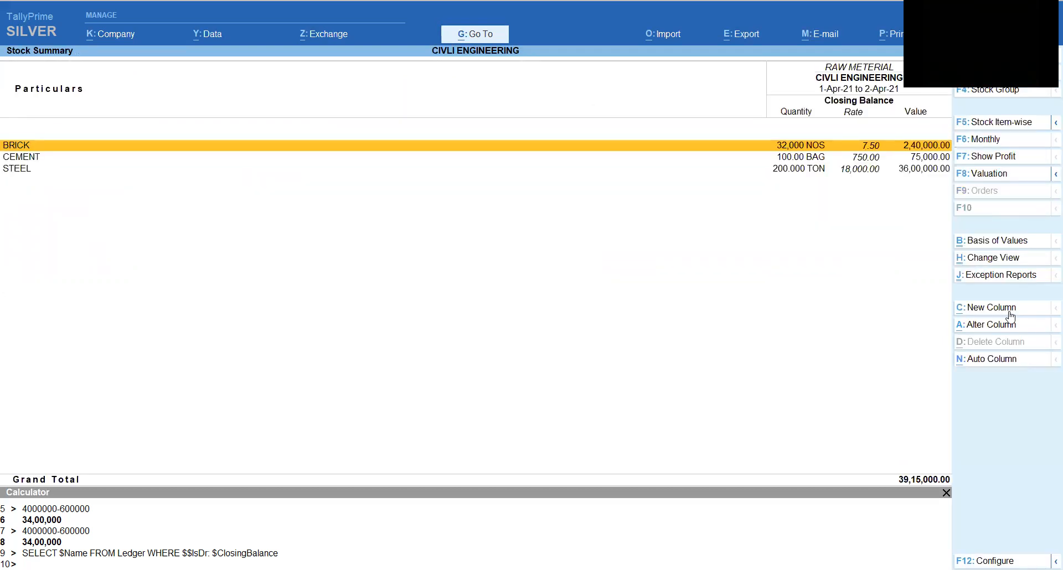
pyautogui.press('ctrl')
pyautogui.press('alt')
pyautogui.hotkey('alt', 'F5')
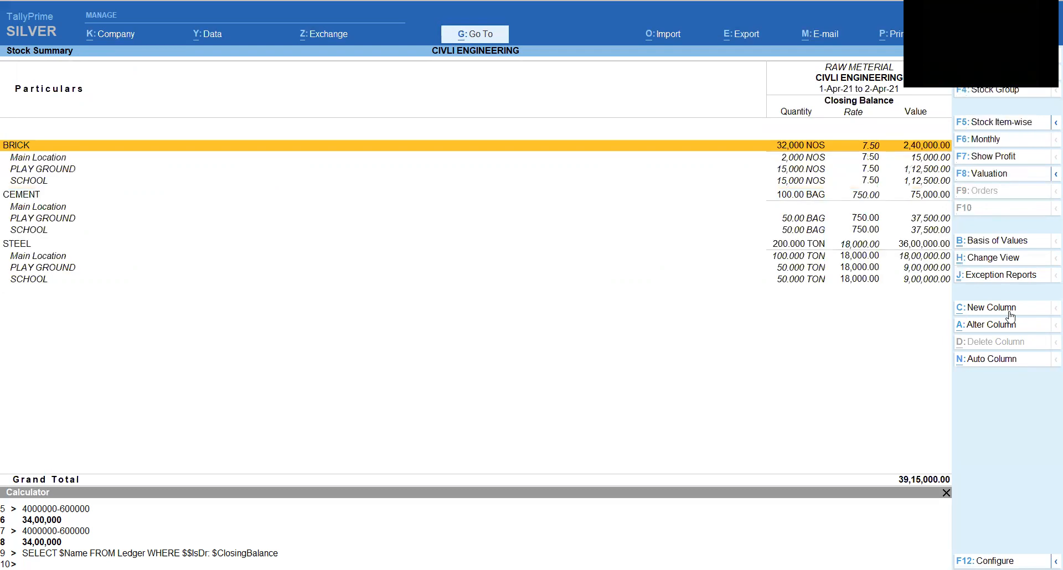
# Step: Review the BRICK, CEMENT and STEEL stock by godown, marking BRICK's Main Location row, and return to the Gateway of Tally
pyautogui.press('Down')
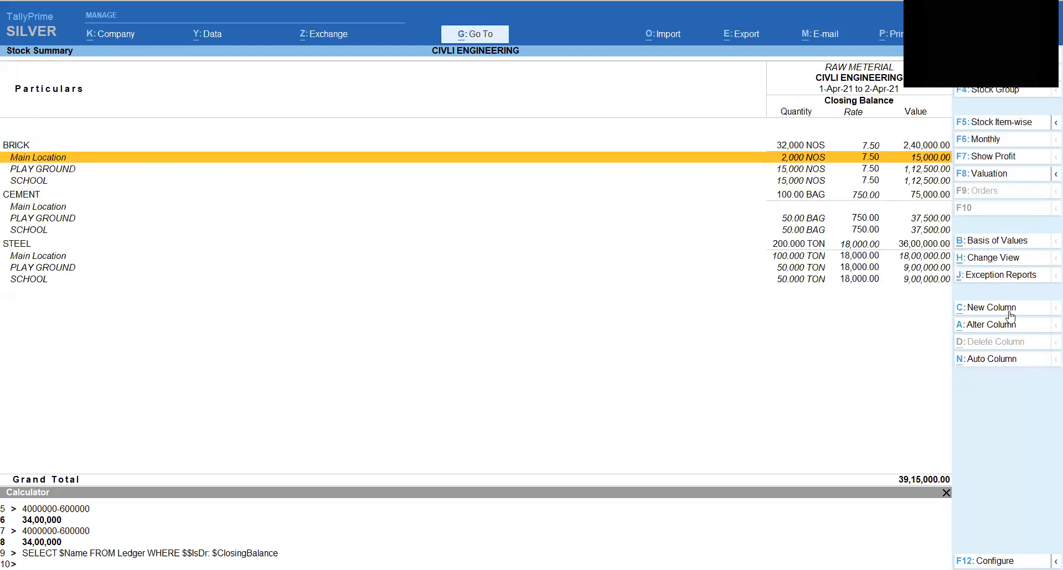
pyautogui.press('Down')
pyautogui.press('Down')
pyautogui.press('Down')
pyautogui.press('Down')
pyautogui.press('Down')
pyautogui.press('Down')
pyautogui.press('Down')
pyautogui.press('Down')
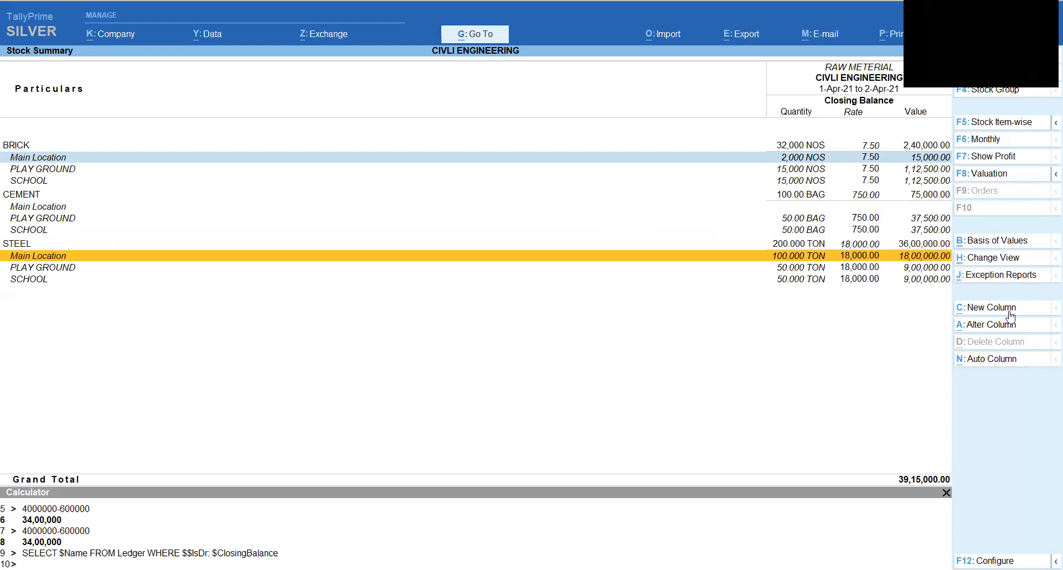
pyautogui.press('Escape')
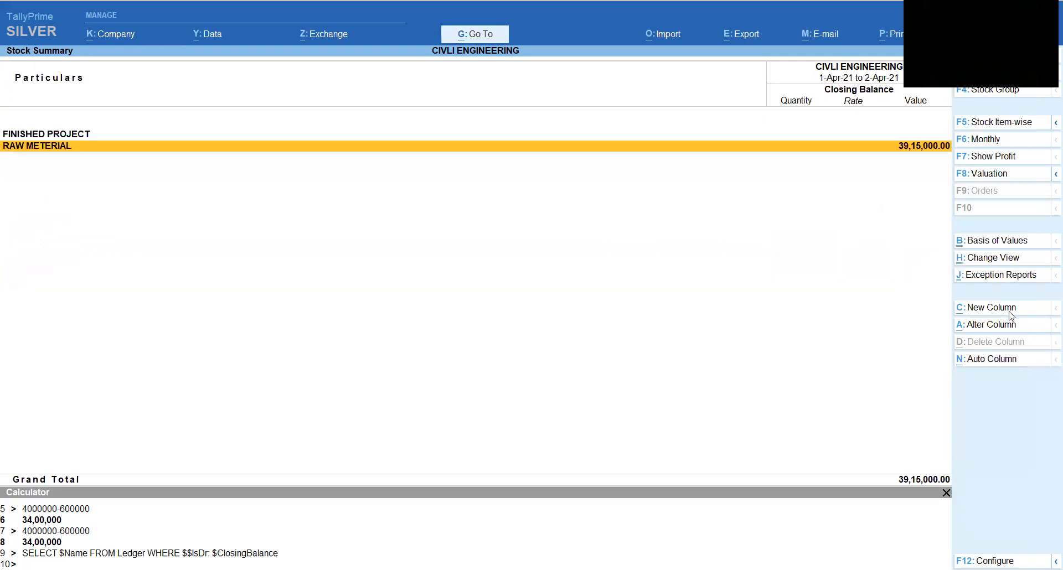
pyautogui.press('Escape')
# Step: Reopen the Day Book and set its period from 1-4-2021 to 2-4-2021
pyautogui.press('Up')
pyautogui.press('Up')
pyautogui.press('Up')
pyautogui.press('Up')
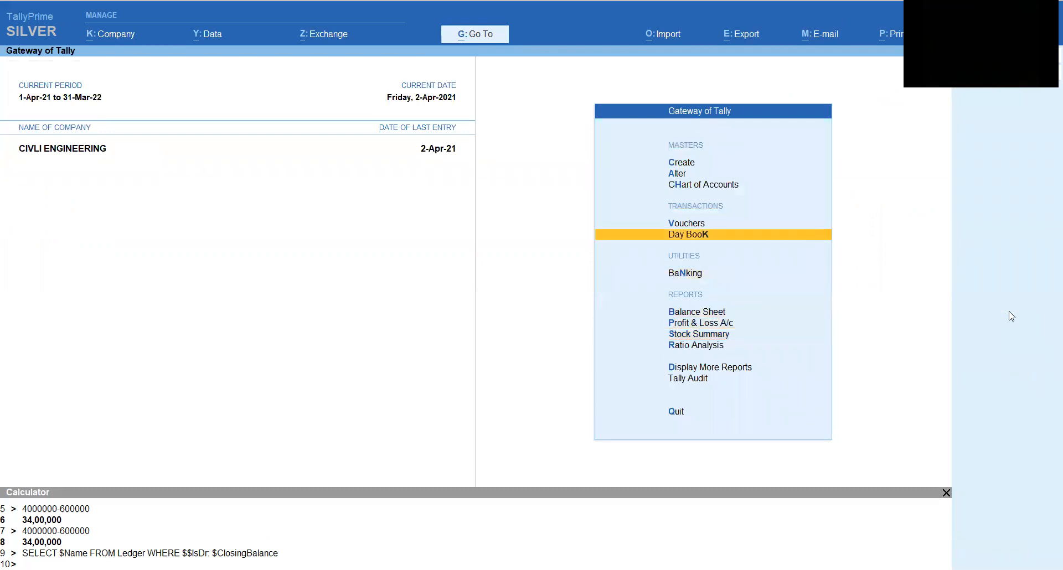
pyautogui.press('Return')
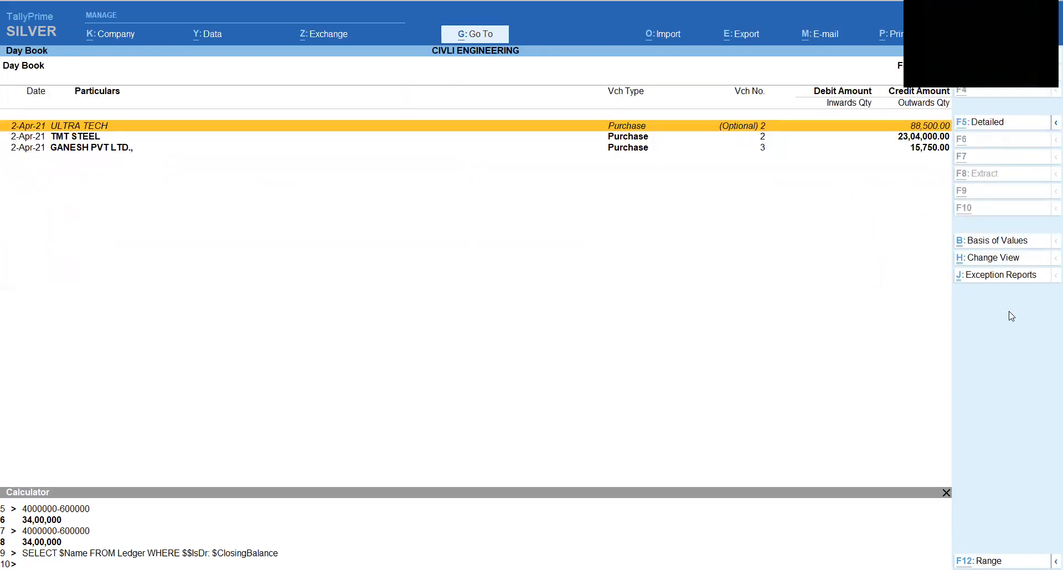
pyautogui.hotkey('alt', 'F2')
pyautogui.write('1.4')
pyautogui.press('Return')
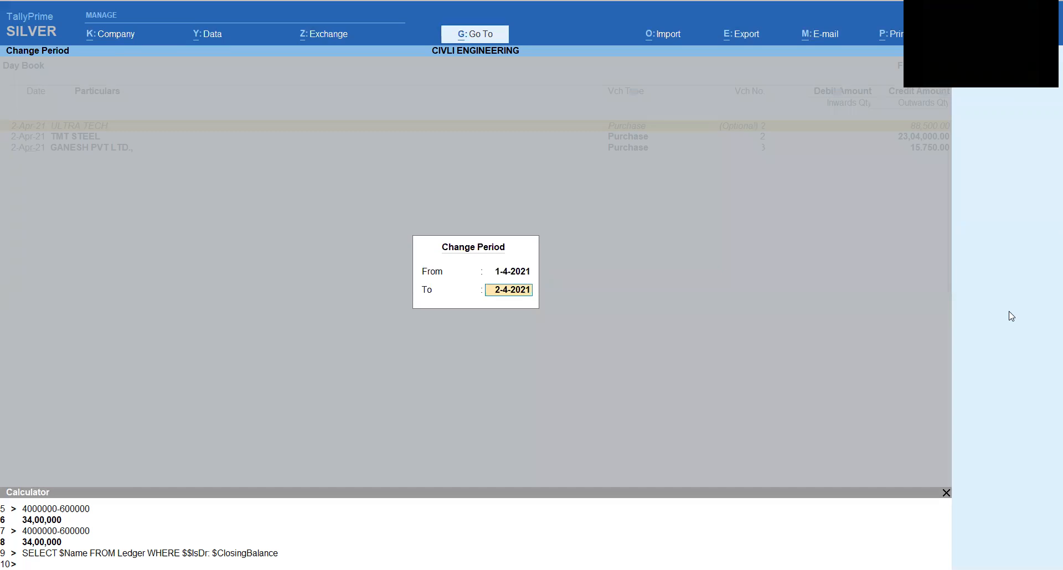
pyautogui.press('Return')
# Step: Open the optional PLAY GROUND processing voucher, convert it to regular and save it
pyautogui.press('Down')
pyautogui.press('Down')
pyautogui.press('Down')
pyautogui.press('Down')
pyautogui.press('Down')
pyautogui.press('Down')
pyautogui.press('Down')
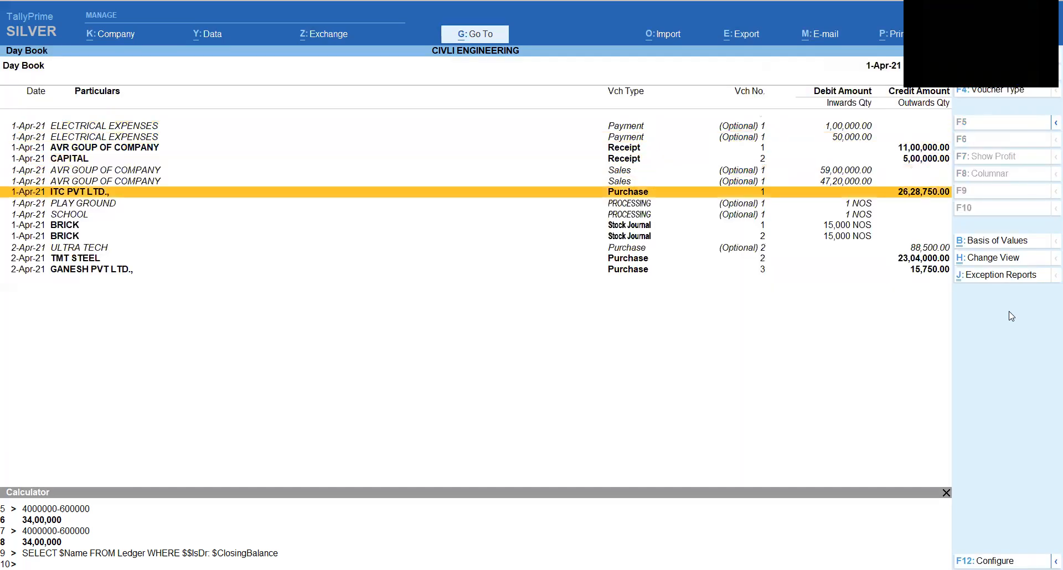
pyautogui.hotkey('shift', 'Down')
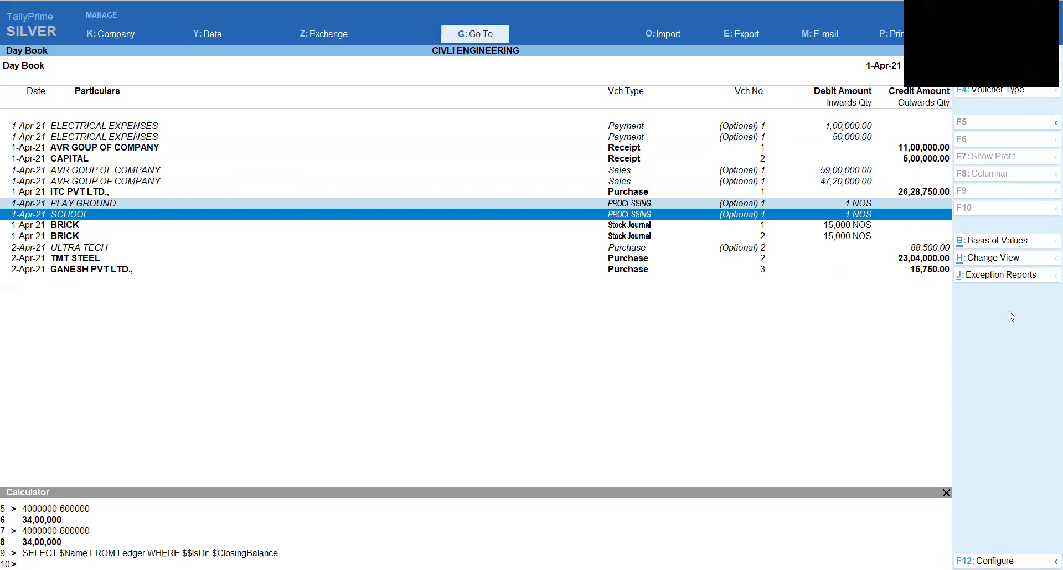
pyautogui.press('Up')
pyautogui.press('Return')
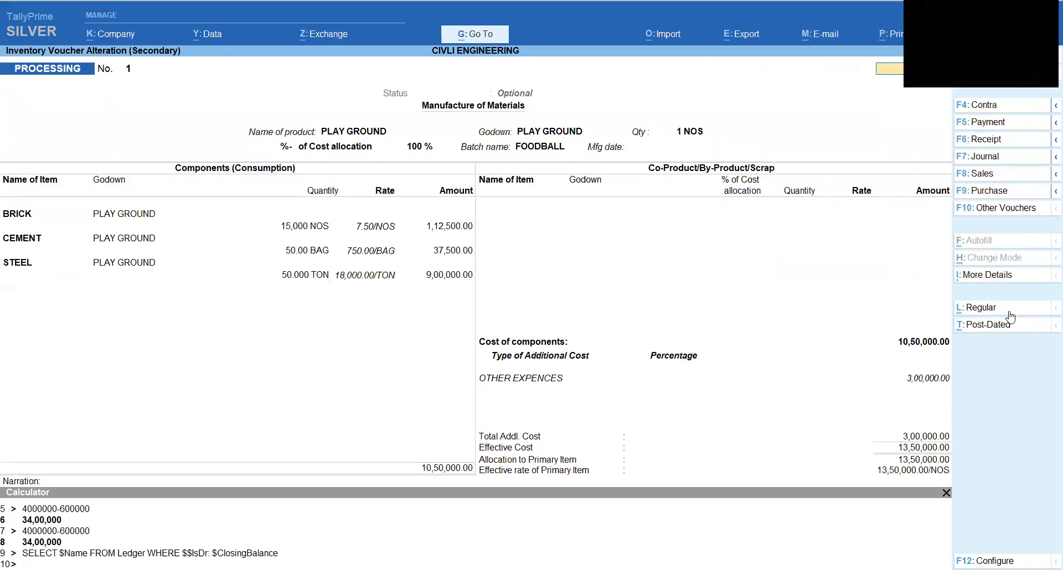
pyautogui.click(994, 312)
pyautogui.hotkey('ctrl', 'a')
# Step: Open the optional SCHOOL processing voucher, convert it to regular and save it
pyautogui.press('Down')
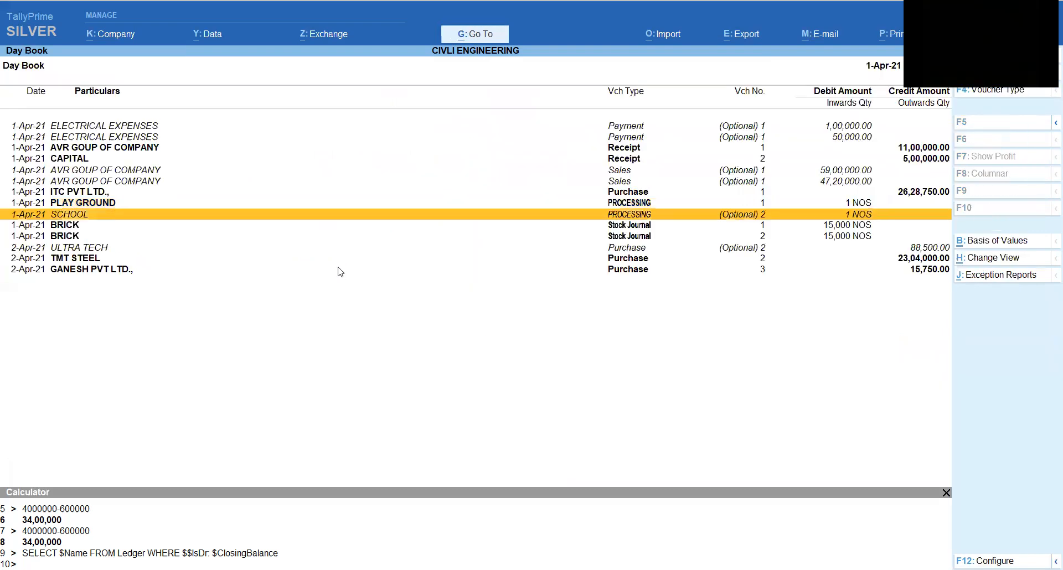
pyautogui.press('Return')
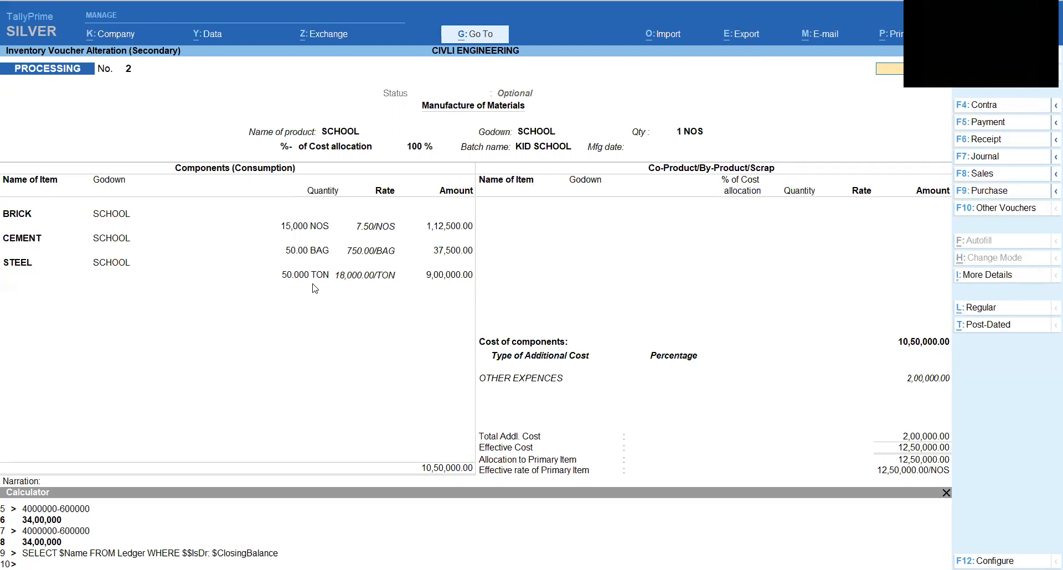
pyautogui.click(1024, 313)
pyautogui.press('ctrl')
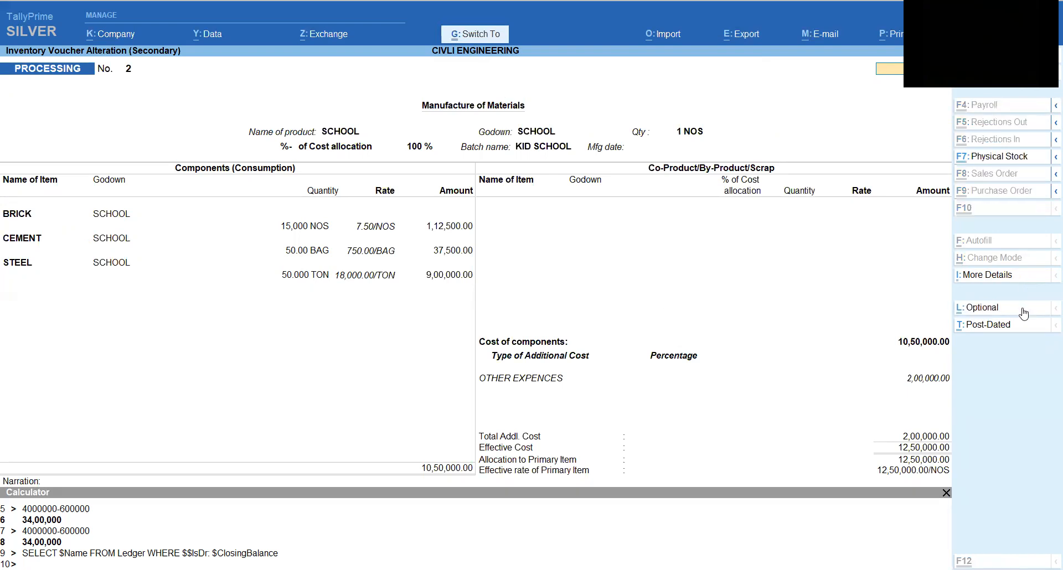
pyautogui.hotkey('ctrl', 'a')
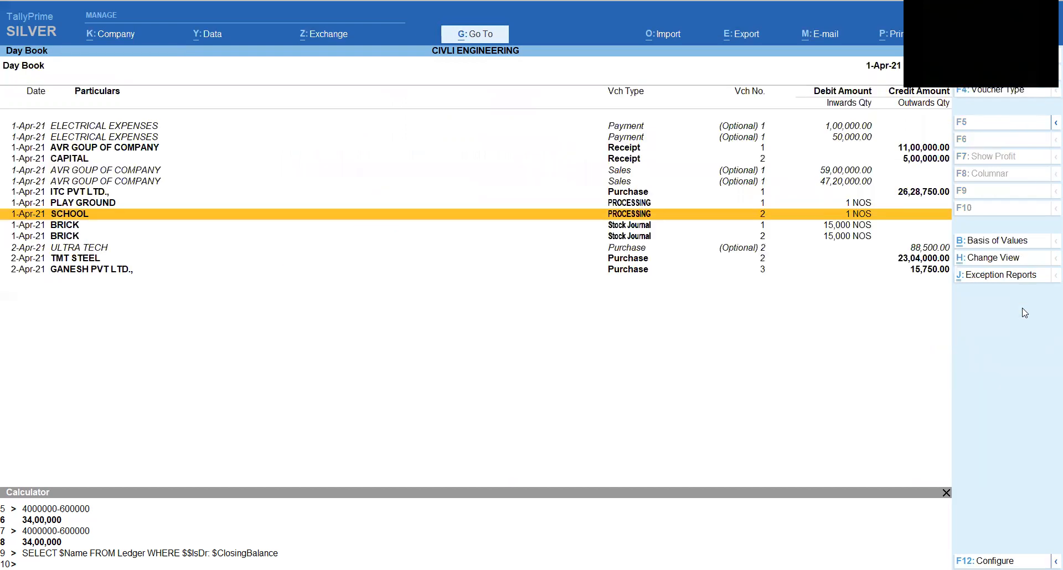
# Step: Leave the Day Book, open the Stock Summary and check the RAW METERIAL group
pyautogui.press('Down')
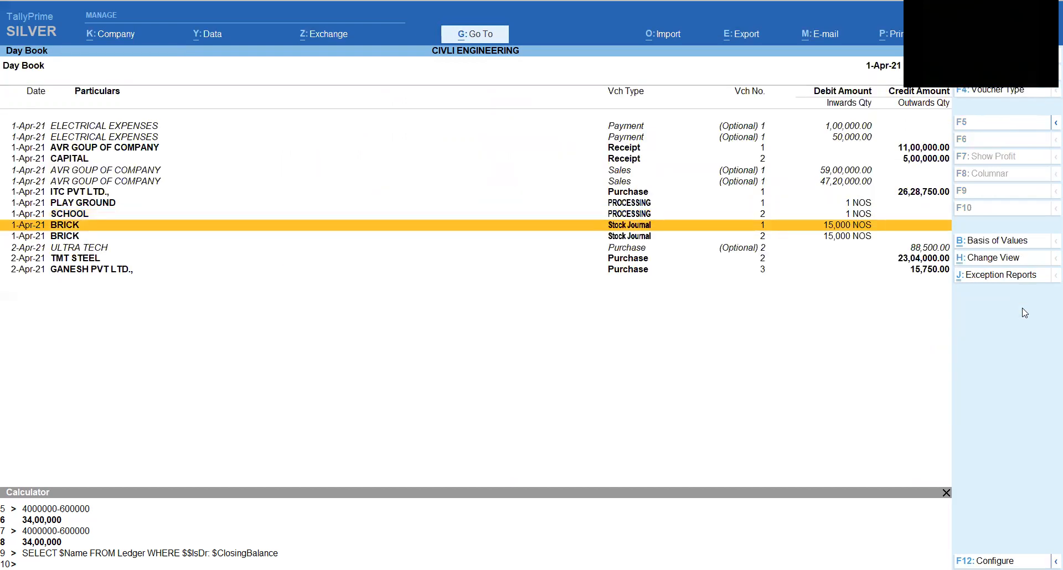
pyautogui.press('Escape')
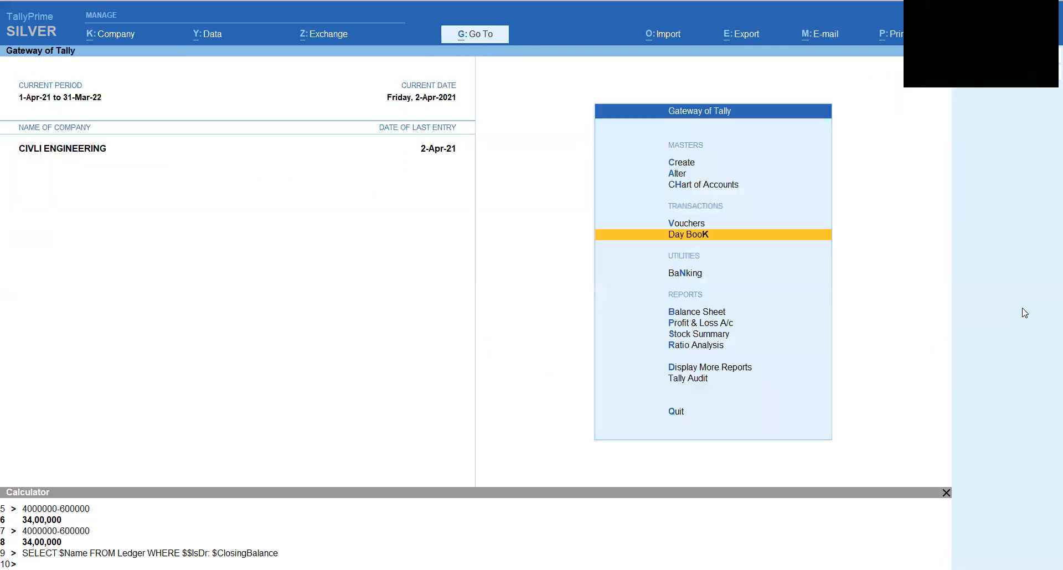
pyautogui.press('Down')
pyautogui.press('Down')
pyautogui.press('Down')
pyautogui.press('Down')
pyautogui.press('Return')
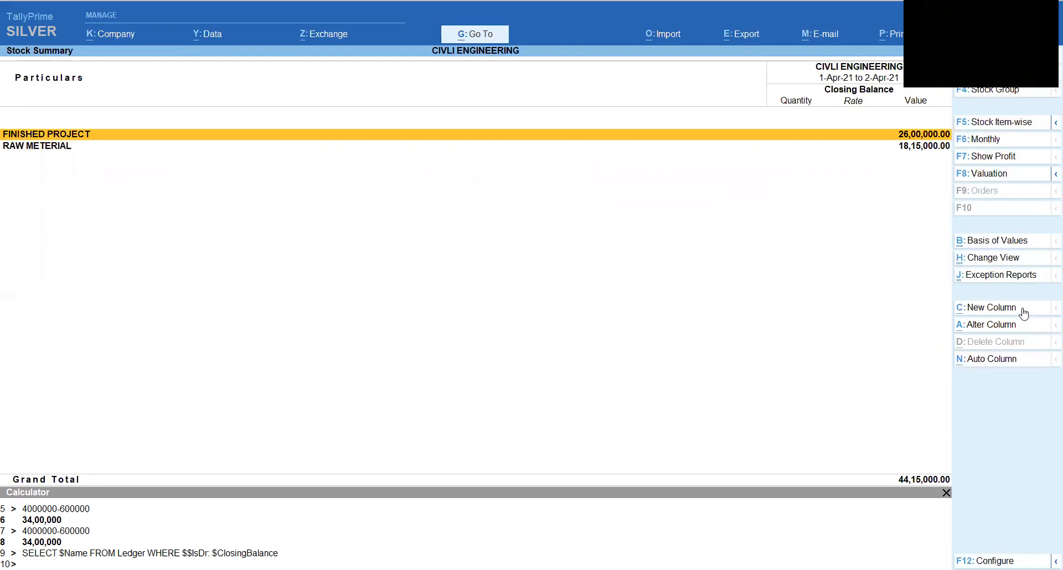
pyautogui.press('Down')
pyautogui.press('Return')
pyautogui.press('Escape')
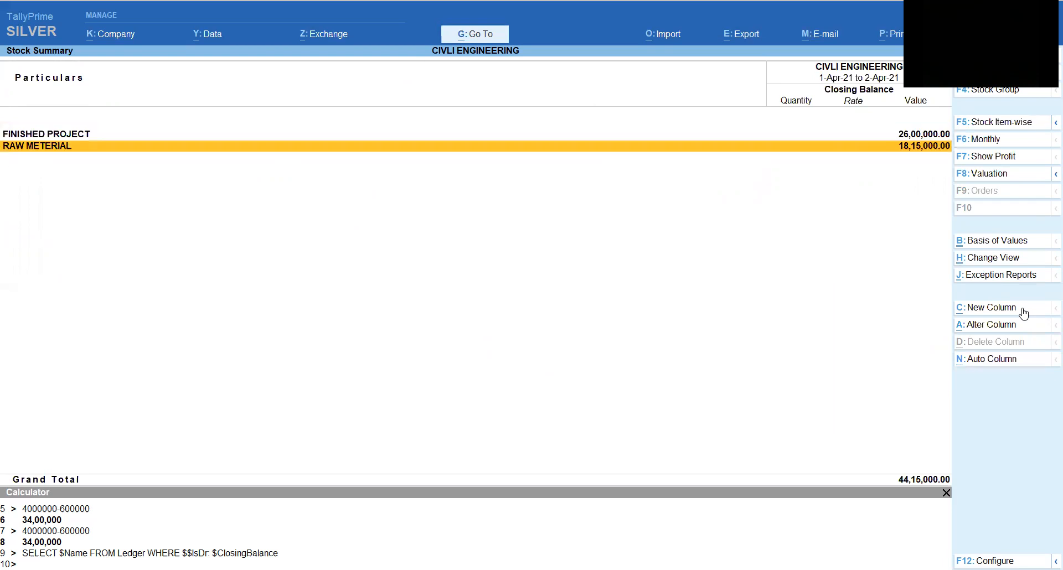
# Step: Check the PLAY GROUND and SCHOOL stock values in the FINISHED PROJECT group and return to the Gateway of Tally
pyautogui.press('Up')
pyautogui.press('Return')
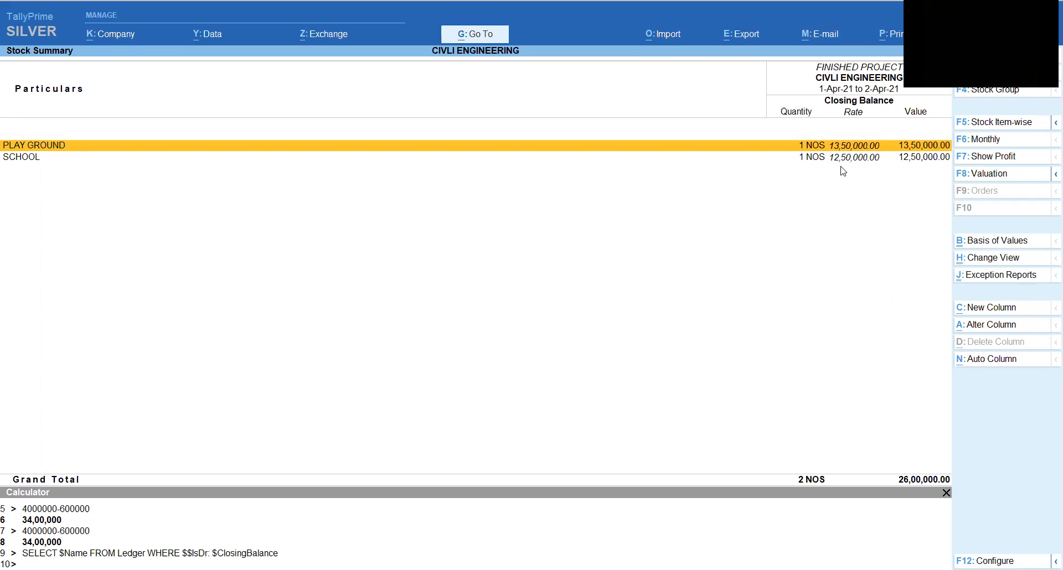
pyautogui.press('Escape')
pyautogui.press('Down')
pyautogui.press('Escape')
# Step: Open the Day Book from the additional reports and set its period to start on 1-Apr-21
pyautogui.press('Down')
pyautogui.press('Down')
pyautogui.press('Up')
pyautogui.press('Up')
pyautogui.press('Down')
pyautogui.press('Down')
pyautogui.press('Return')
pyautogui.press('Down')
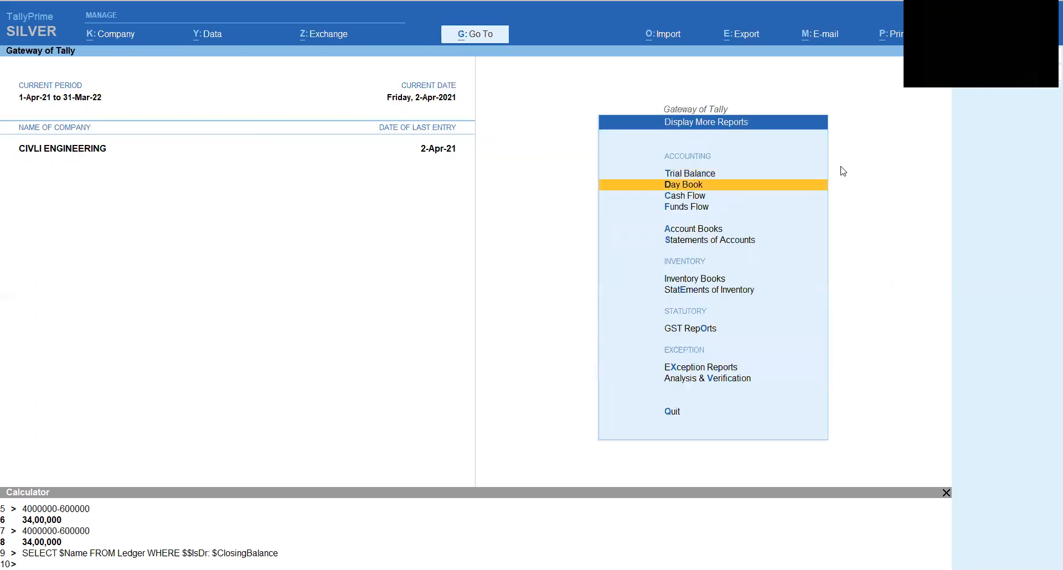
pyautogui.press('Return')
pyautogui.press('ctrl')
pyautogui.press('alt')
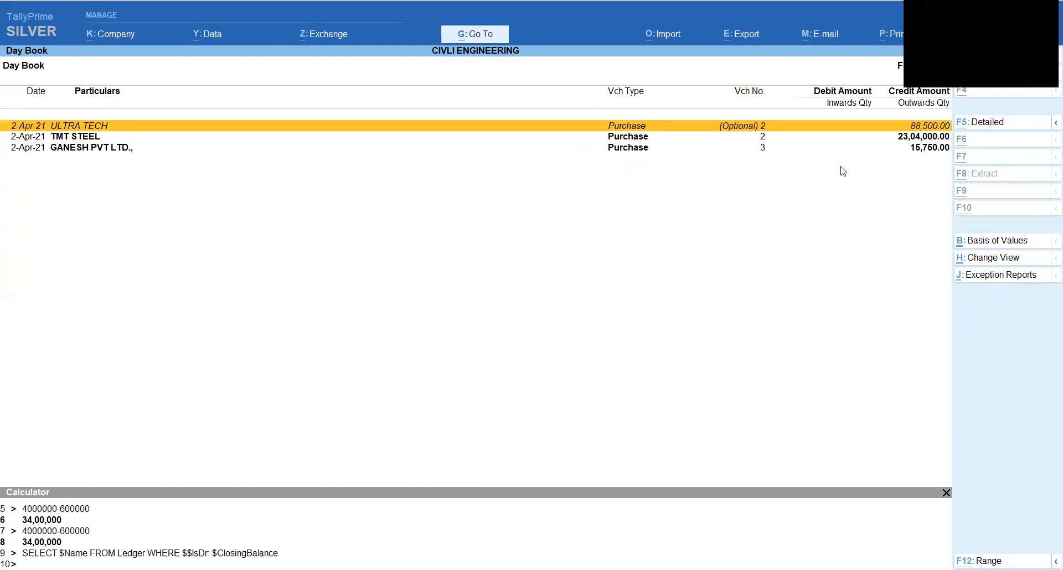
pyautogui.hotkey('alt', 'F2')
pyautogui.write('1.')
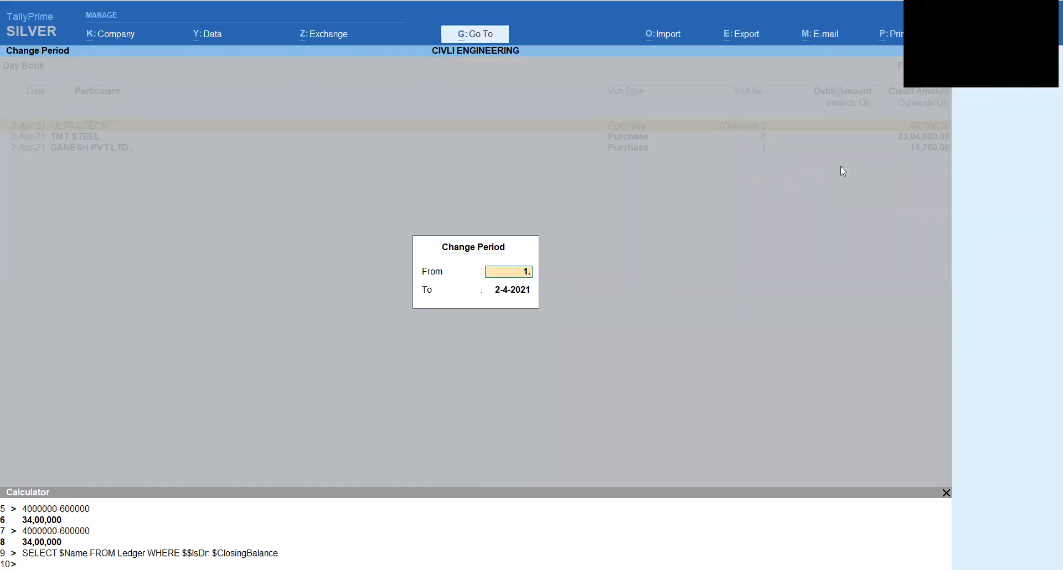
pyautogui.press('Return')
pyautogui.write('.')
pyautogui.press('Return')
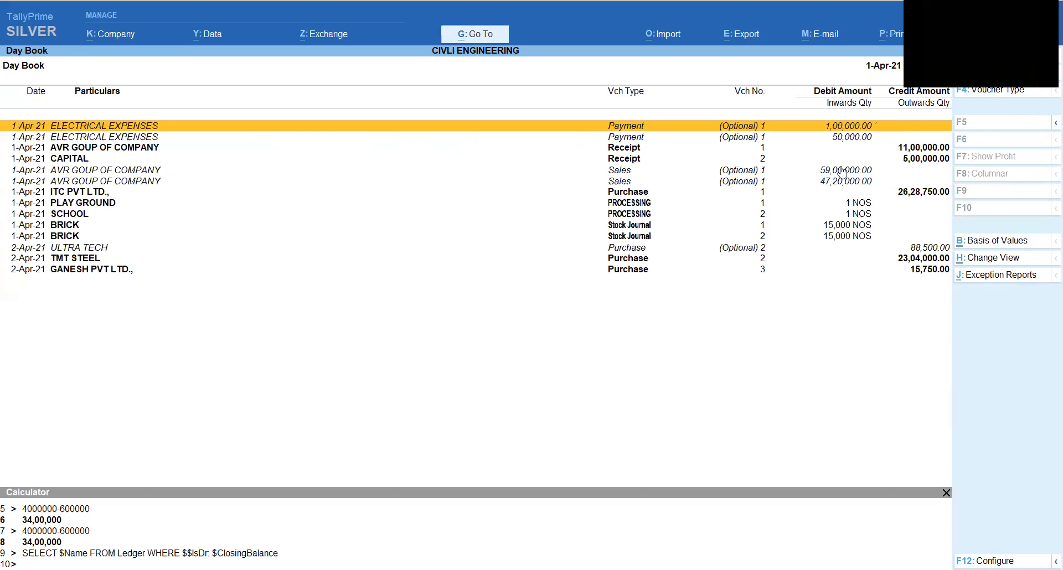
# Step: Look through the Day Book vouchers down to the optional ULTRA TECH purchase and back to the first ELECTRICAL EXPENSES payment
pyautogui.press('Down')
pyautogui.press('Down')
pyautogui.press('Down')
pyautogui.press('Down')
pyautogui.press('Down')
pyautogui.press('Down')
pyautogui.press('Down')
pyautogui.press('Down')
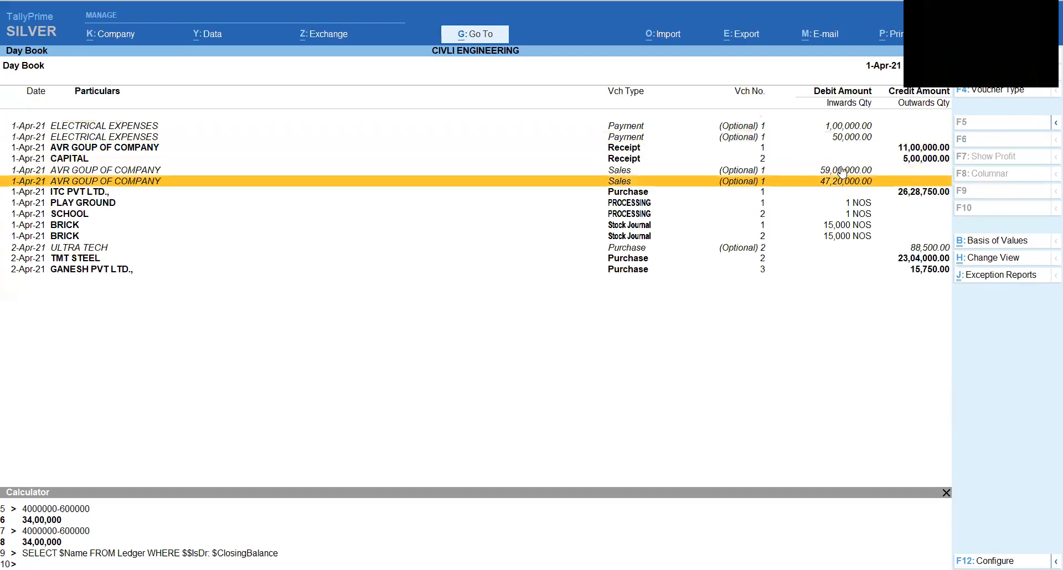
pyautogui.press('Down')
pyautogui.press('Down')
pyautogui.press('Down')
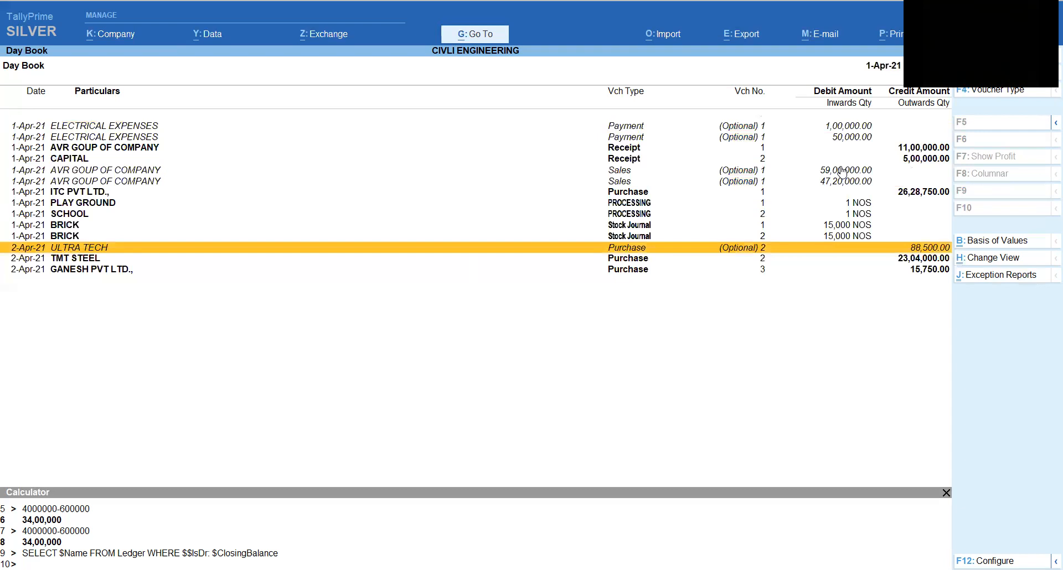
pyautogui.press('Up')
pyautogui.press('Up')
pyautogui.press('Up')
pyautogui.press('Up')
pyautogui.press('Up')
pyautogui.press('Up')
pyautogui.press('Up')
pyautogui.press('Up')
pyautogui.press('Up')
pyautogui.press('Up')
pyautogui.press('Up')
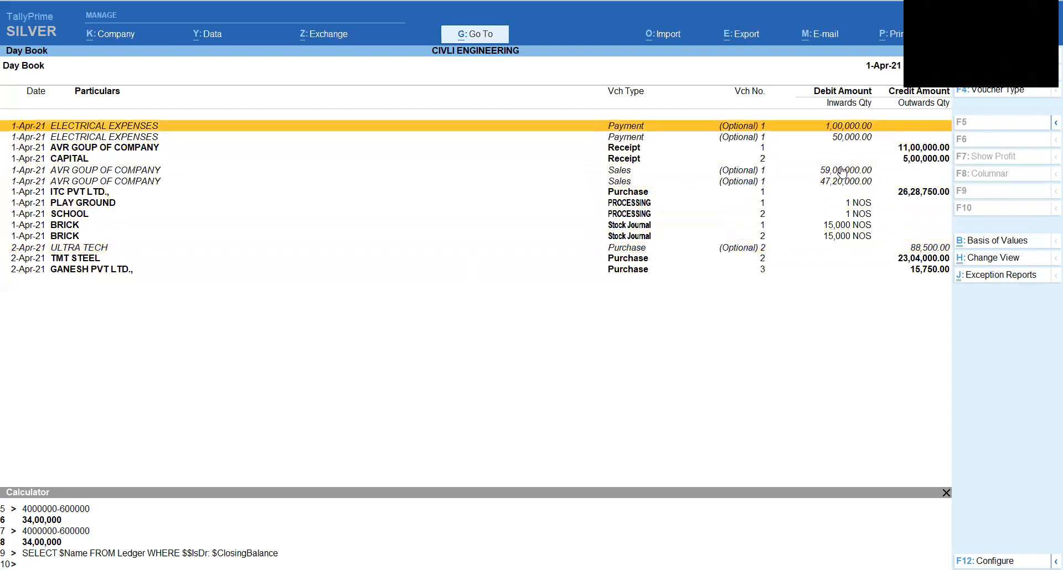
# Step: Open the optional PLAY GROUND payment voucher for ELECTRICAL EXPENSES and CAR PARKING and convert it to regular
pyautogui.press('Return')
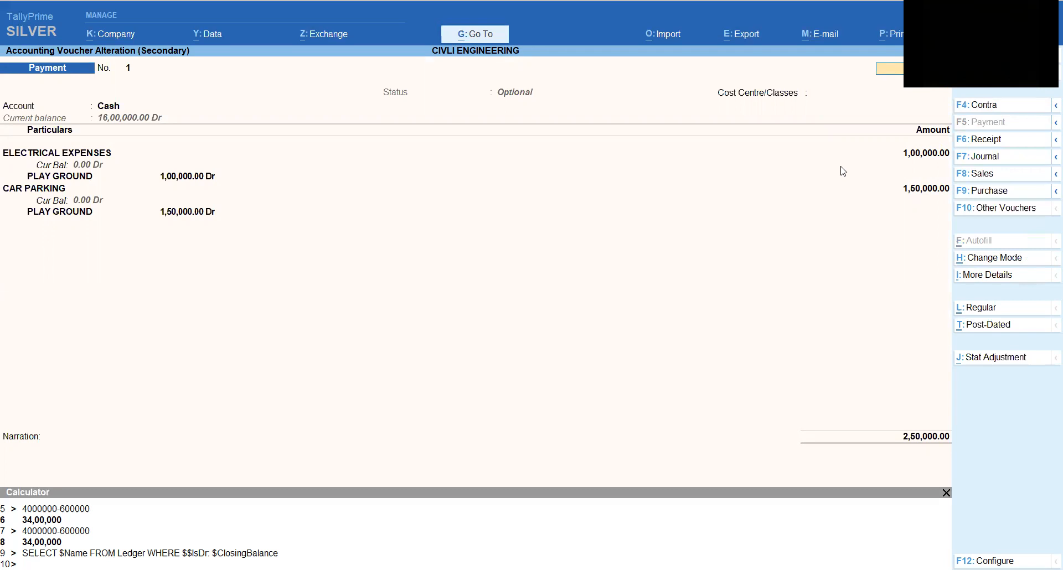
pyautogui.click(1033, 310)
pyautogui.press('Return')
pyautogui.press('Return')
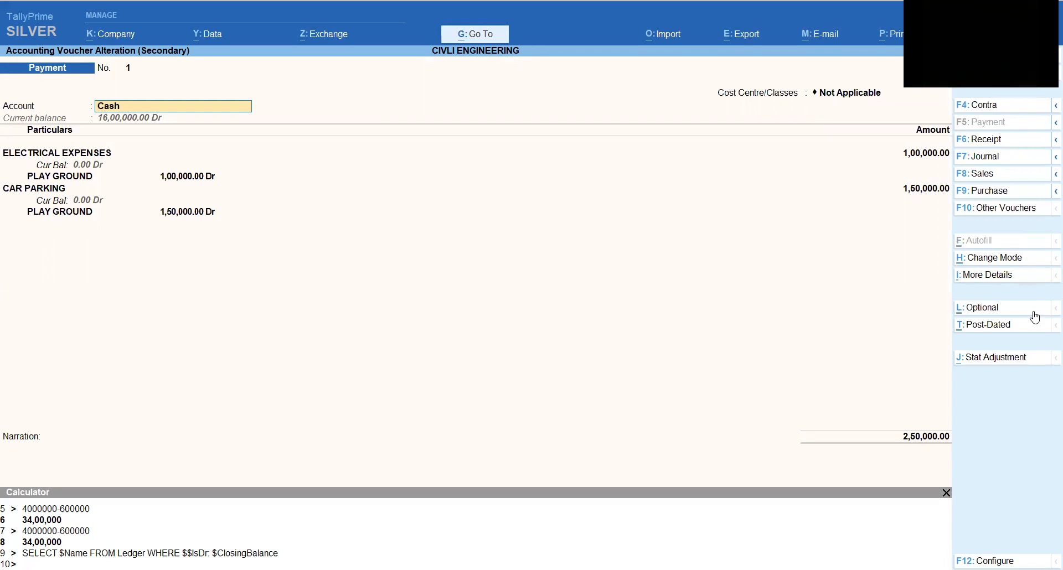
# Step: Go through the payment's ledger lines and PLAY GROUND cost centre allocations, keeping their entries, and save the voucher
pyautogui.press('Return')
pyautogui.press('Return')
pyautogui.press('Return')
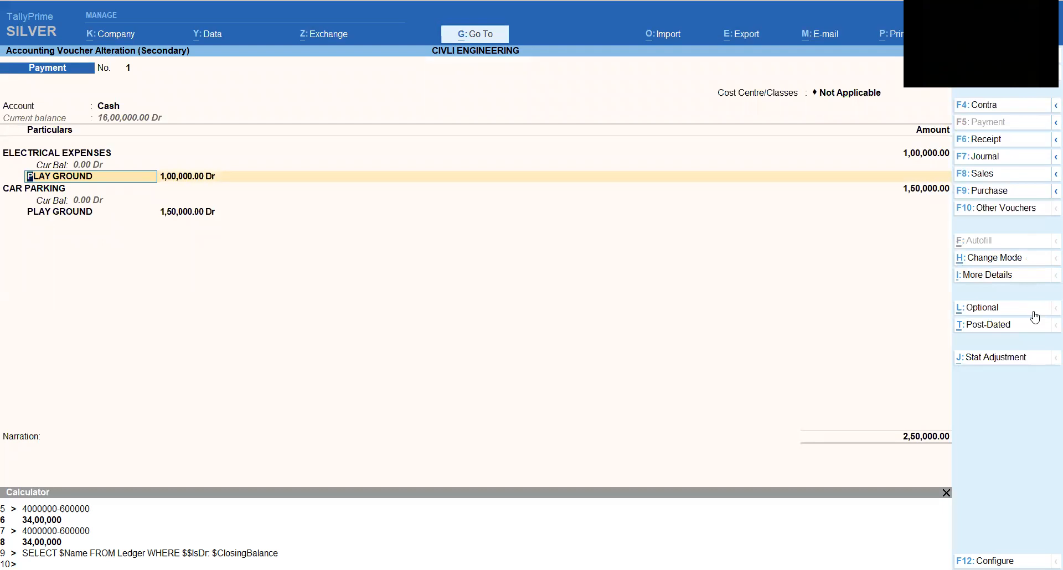
pyautogui.press('Return')
pyautogui.press('Return')
pyautogui.press('Return')
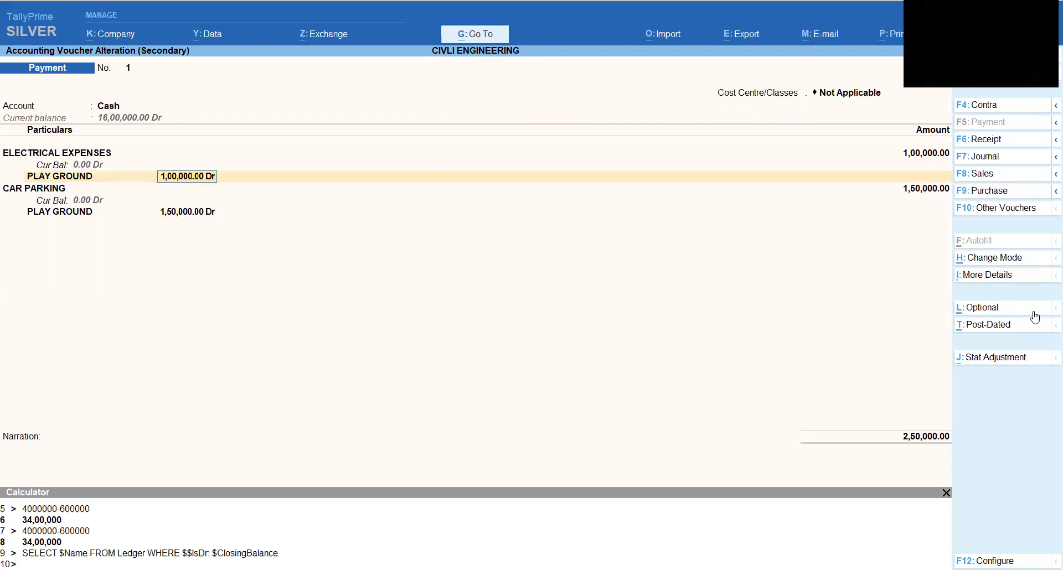
pyautogui.press('Return')
pyautogui.press('Return')
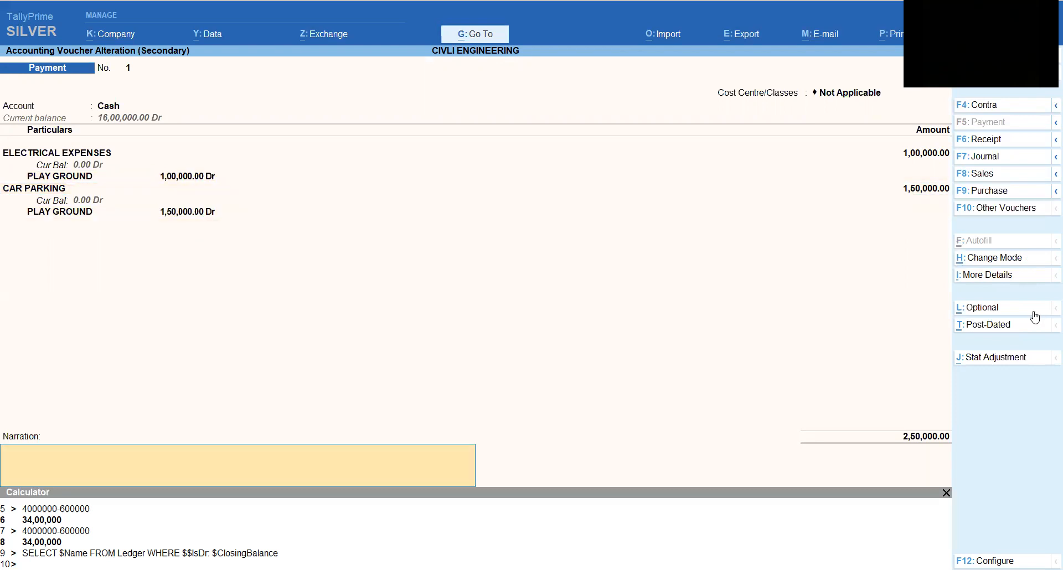
pyautogui.press('Return')
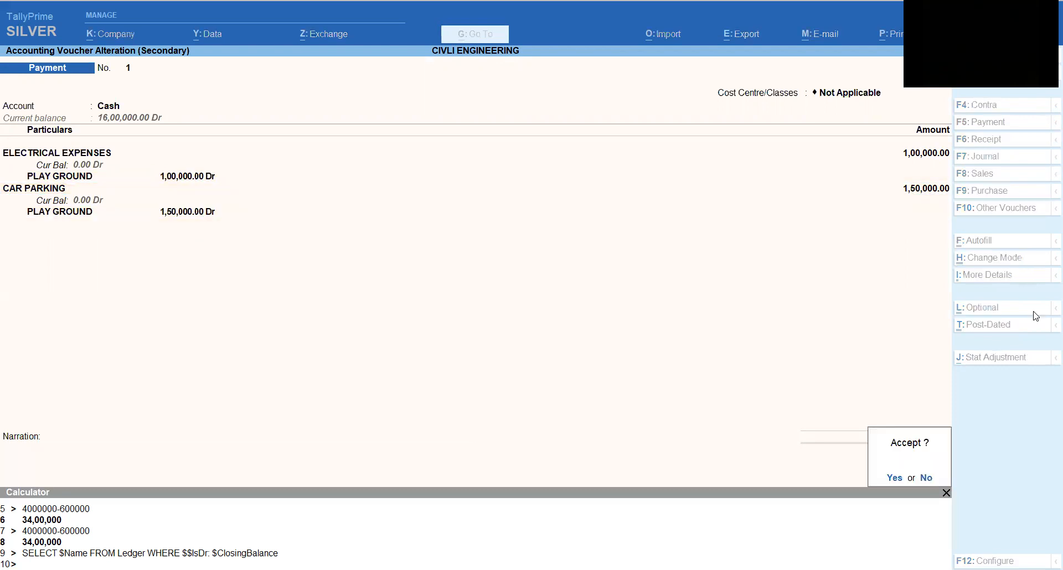
pyautogui.press('Return')
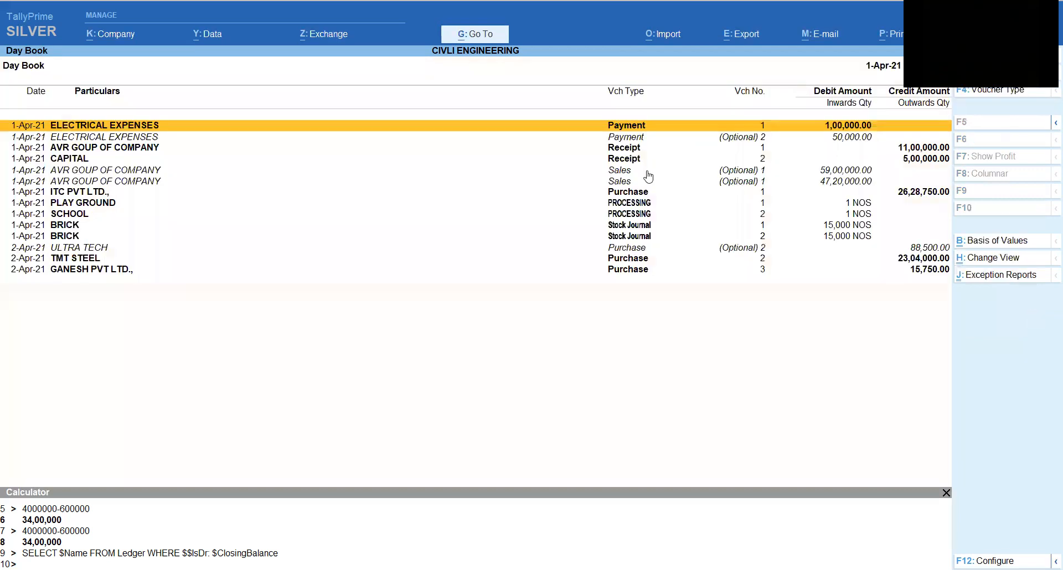
# Step: Open the company features settings of CIVLI ENGINEERING
pyautogui.click(112, 35)
pyautogui.press('Down')
pyautogui.press('Down')
pyautogui.press('Down')
pyautogui.press('Down')
pyautogui.press('Down')
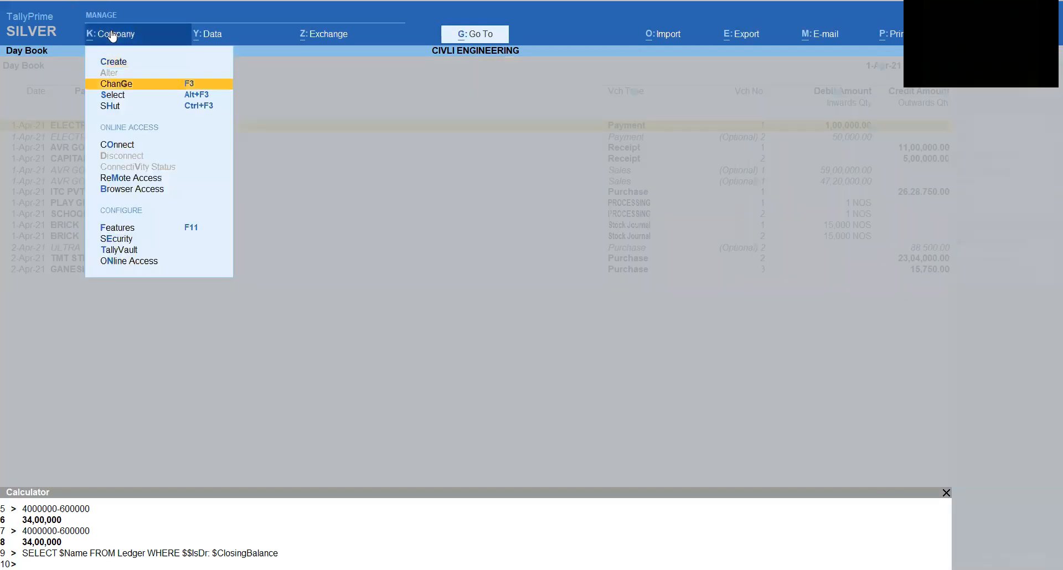
pyautogui.press('Down')
pyautogui.press('Down')
pyautogui.press('Return')
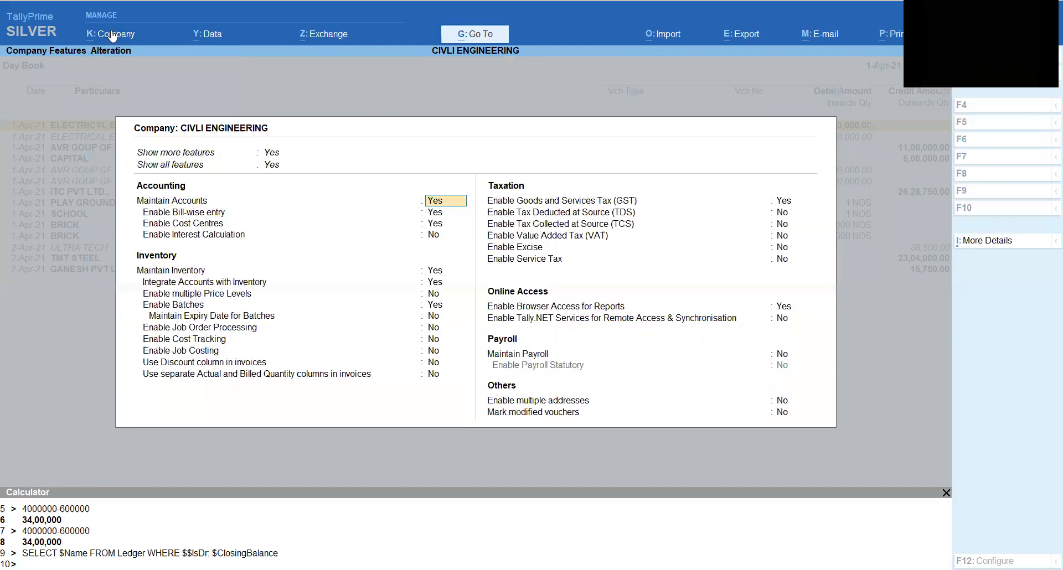
# Step: Check the bill-wise entry and cost centre options among the accounting features and return to the Day Book
pyautogui.press('Down')
pyautogui.press('Down')
pyautogui.press('Down')
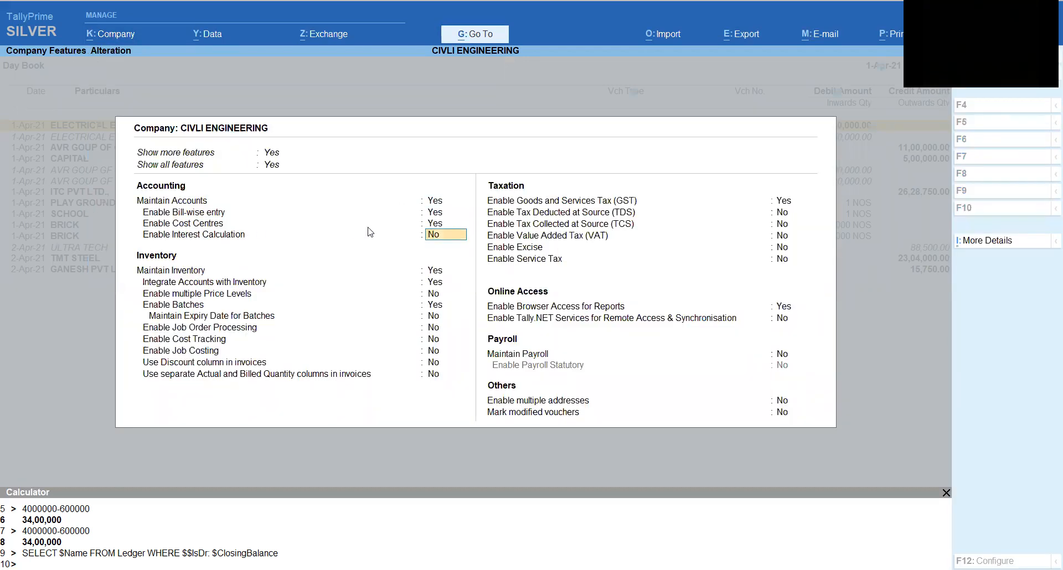
pyautogui.click(453, 217)
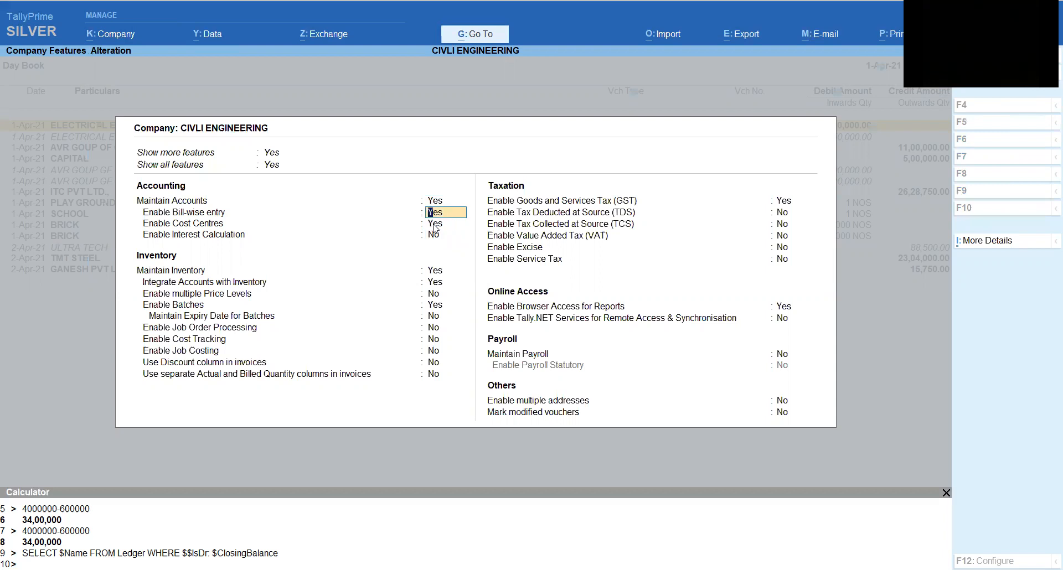
pyautogui.press('BackSpace')
pyautogui.press('Escape')
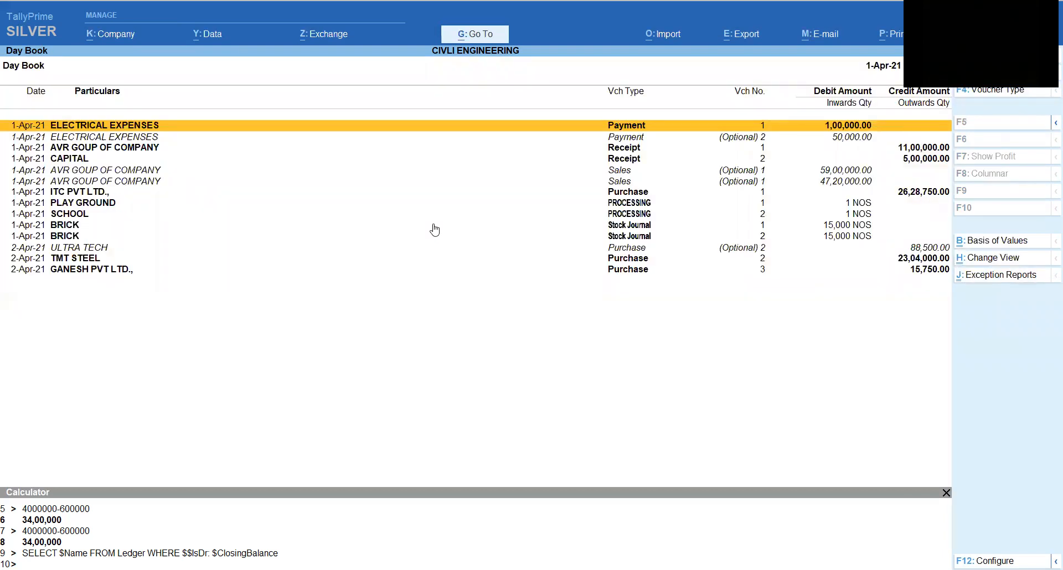
# Step: Open the optional SCHOOL payment voucher and go through its entries to the second expense line
pyautogui.press('Down')
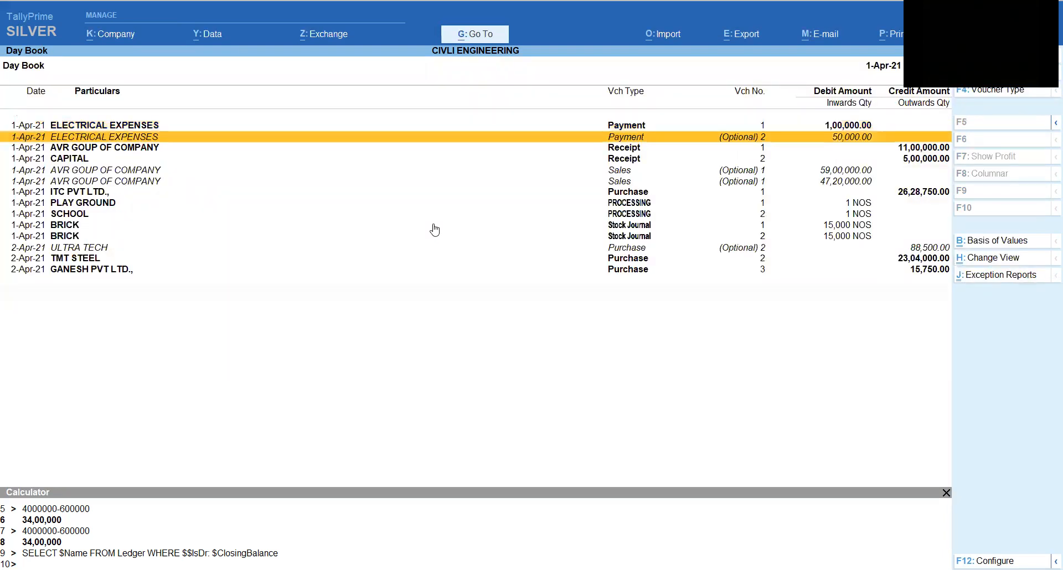
pyautogui.press('Return')
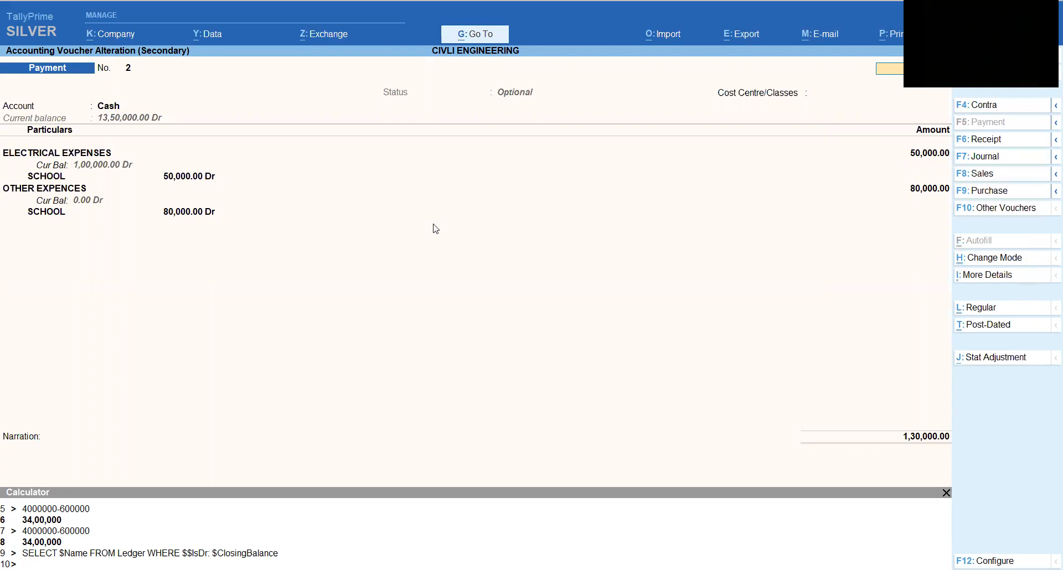
pyautogui.press('Return')
pyautogui.press('Return')
pyautogui.press('Return')
pyautogui.press('Return')
pyautogui.press('Return')
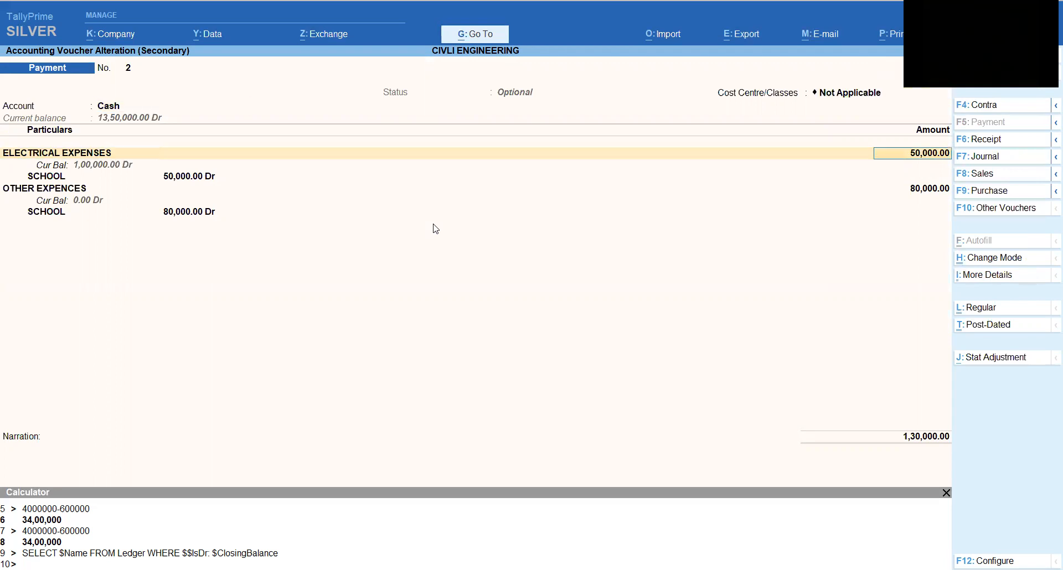
pyautogui.press('Return')
pyautogui.press('Return')
pyautogui.press('Return')
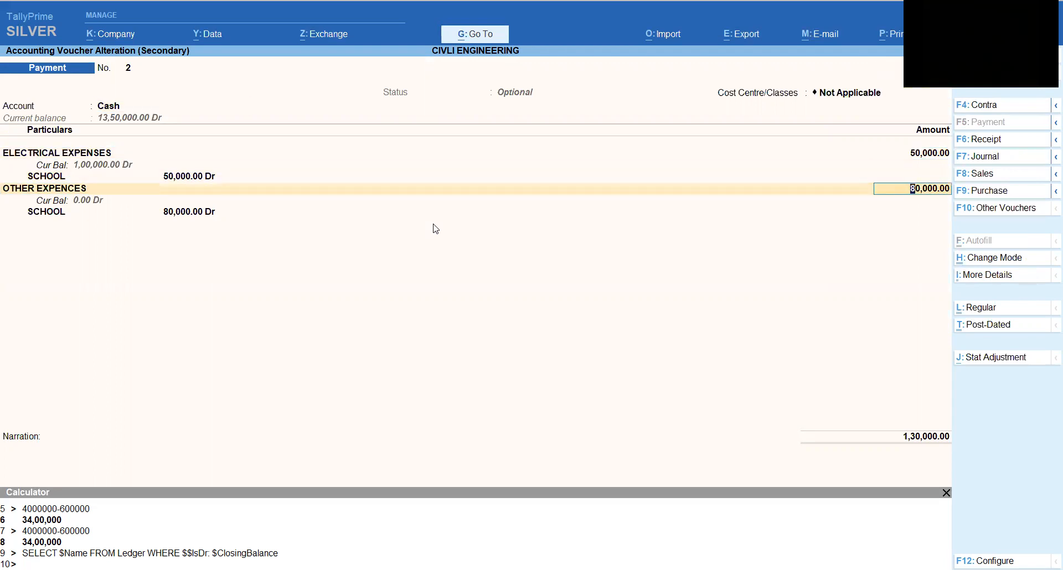
# Step: Change the second expense ledger of the SCHOOL payment to CAR PARKING and save the voucher
pyautogui.press('BackSpace')
pyautogui.press('Down')
pyautogui.press('Down')
pyautogui.press('Down')
pyautogui.press('Down')
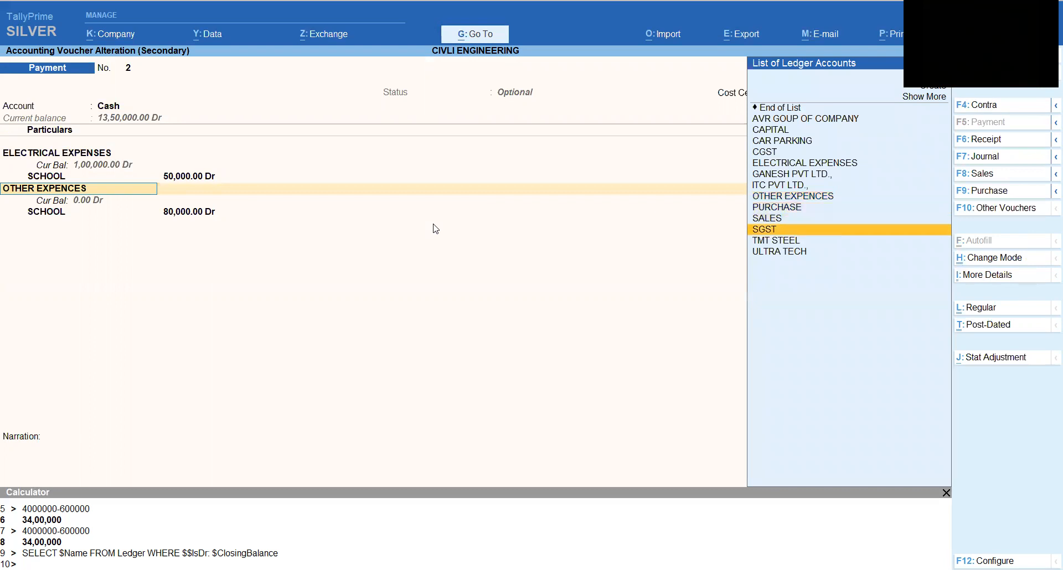
pyautogui.press('Up')
pyautogui.press('Up')
pyautogui.press('Up')
pyautogui.press('Up')
pyautogui.press('Up')
pyautogui.press('Up')
pyautogui.press('Up')
pyautogui.press('Up')
pyautogui.press('Up')
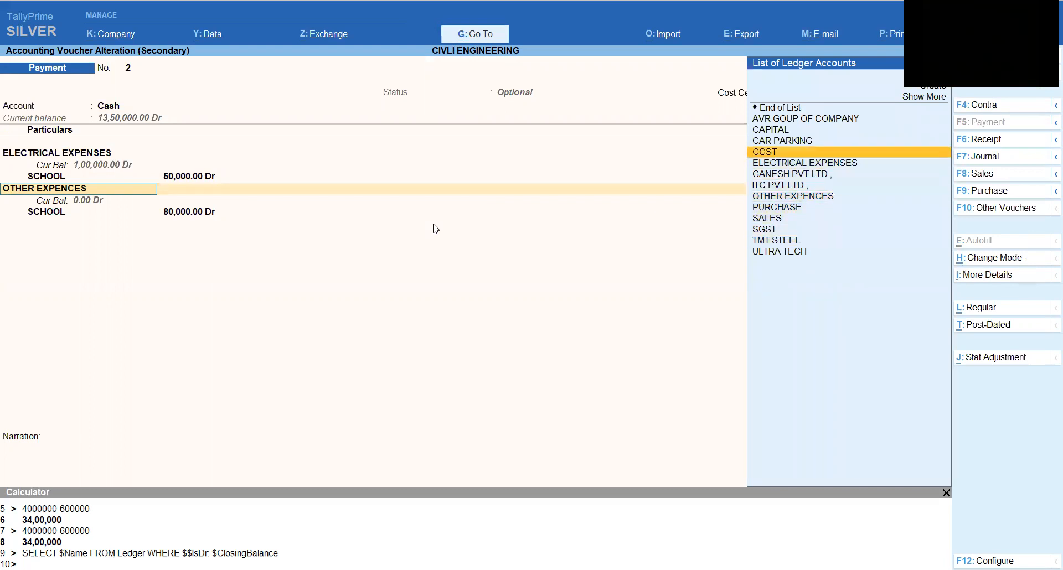
pyautogui.press('Return')
pyautogui.press('Return')
pyautogui.press('Return')
pyautogui.press('Return')
pyautogui.press('Return')
pyautogui.press('Return')
pyautogui.press('Return')
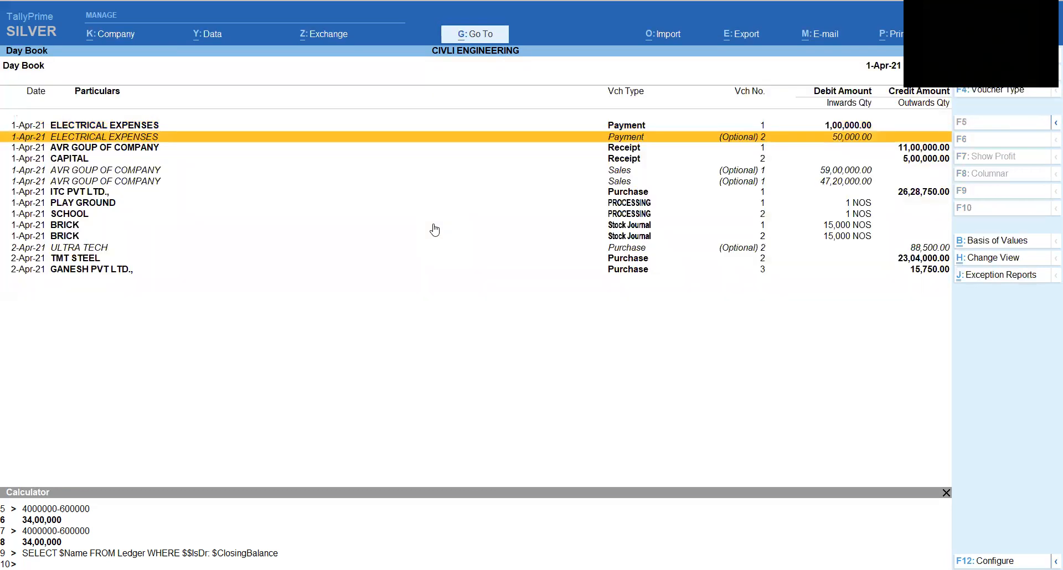
# Step: Reopen the optional SCHOOL payment voucher, convert it to regular and save it
pyautogui.press('Return')
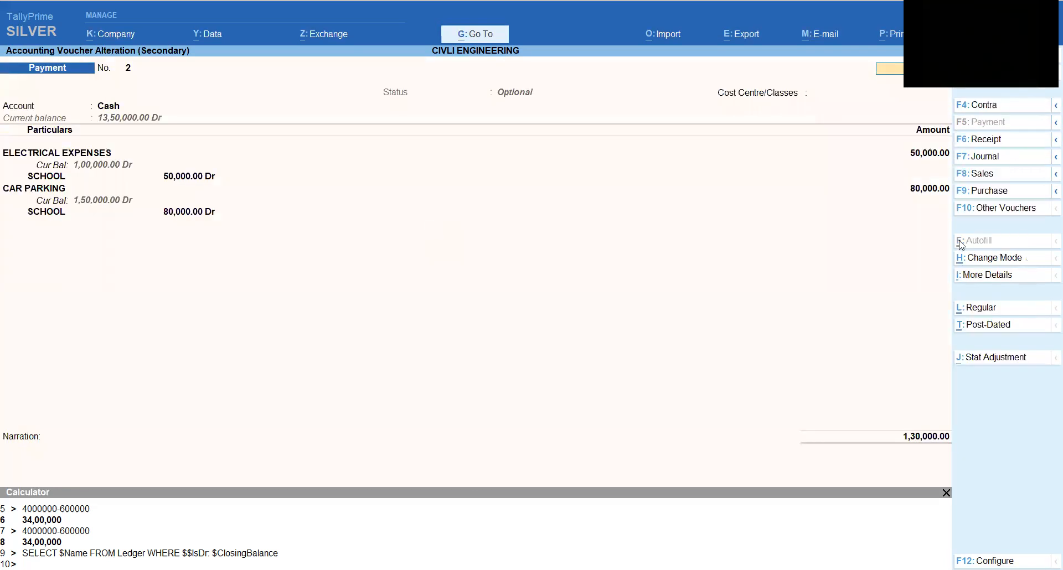
pyautogui.click(977, 315)
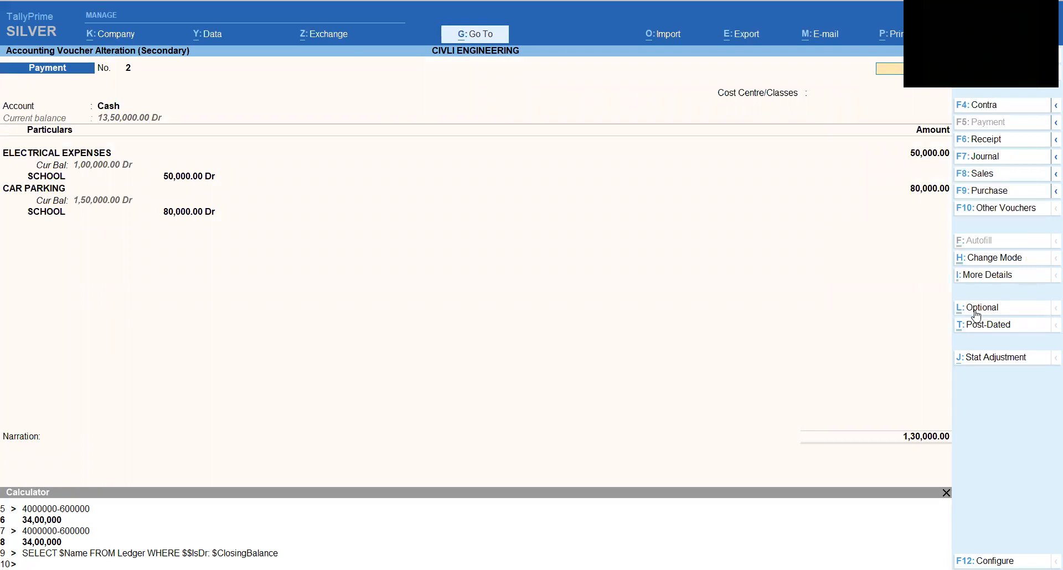
pyautogui.hotkey('ctrl', 'p')
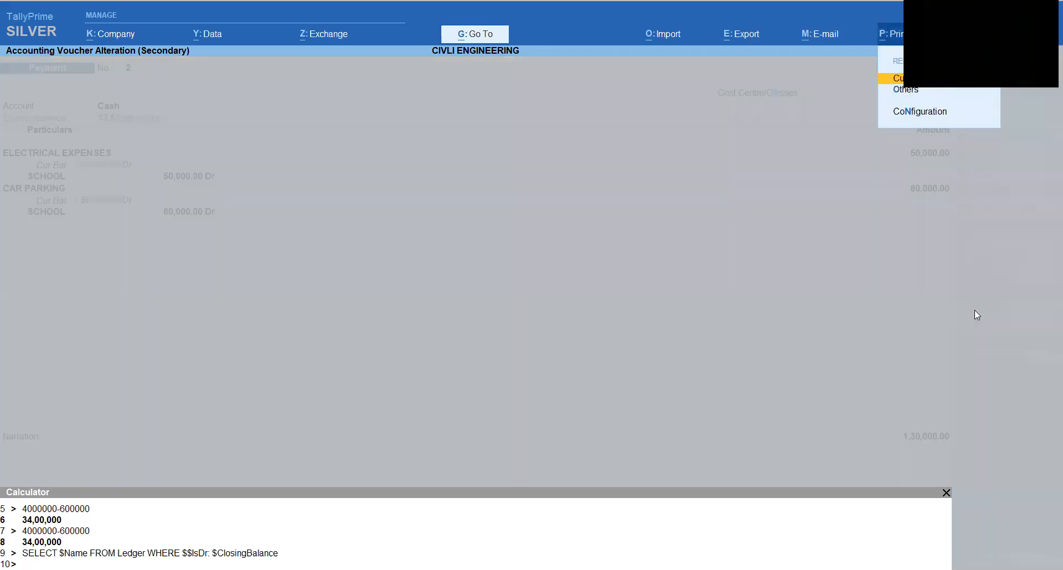
pyautogui.press('Escape')
pyautogui.hotkey('ctrl', 'a')
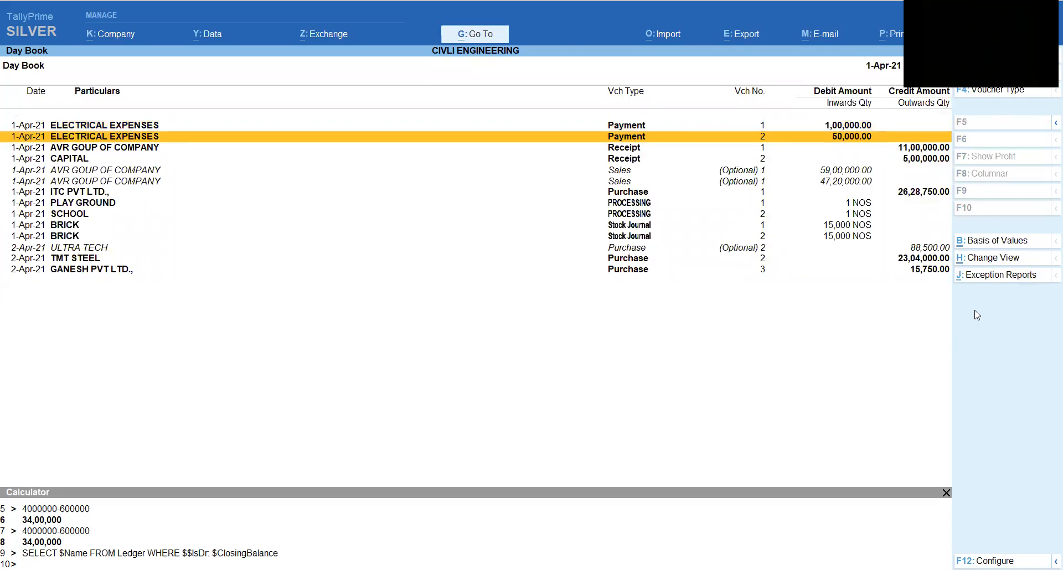
# Step: Review the PLAY GROUND and SCHOOL payment vouchers and return to the Day Book
pyautogui.press('Up')
pyautogui.press('Return')
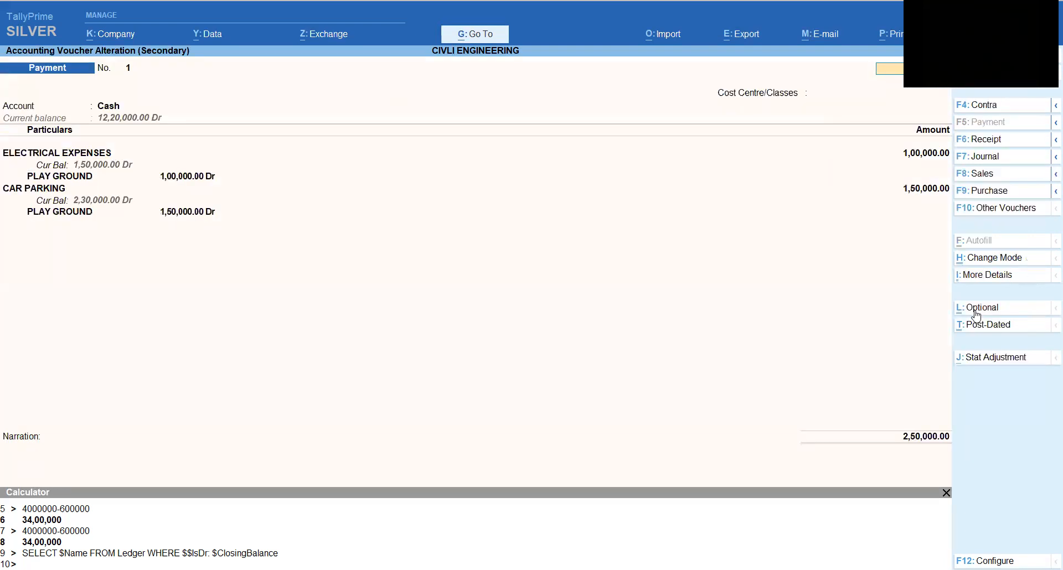
pyautogui.hotkey('ctrl', 'a')
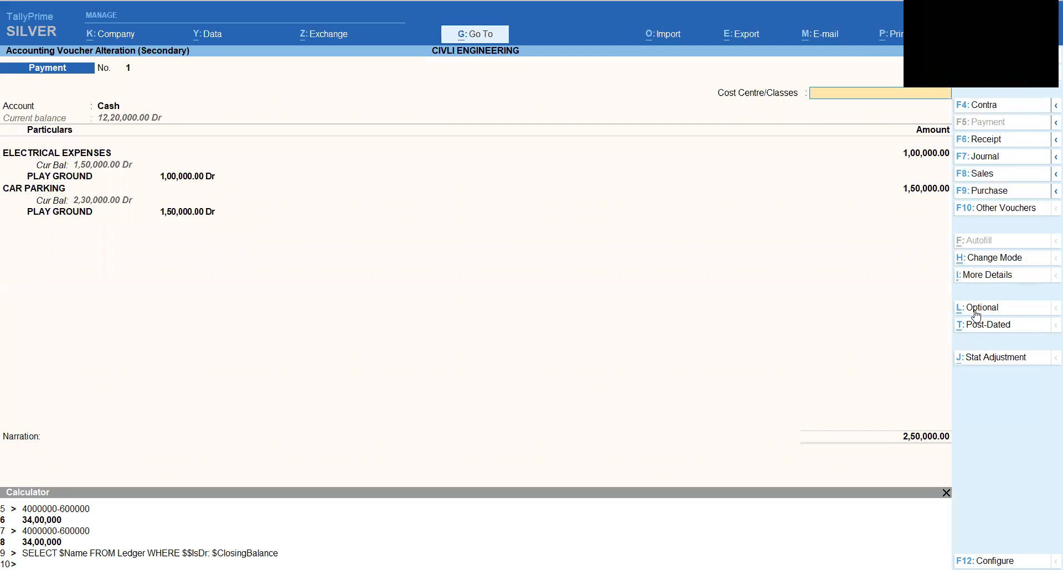
pyautogui.press('Down')
pyautogui.press('Return')
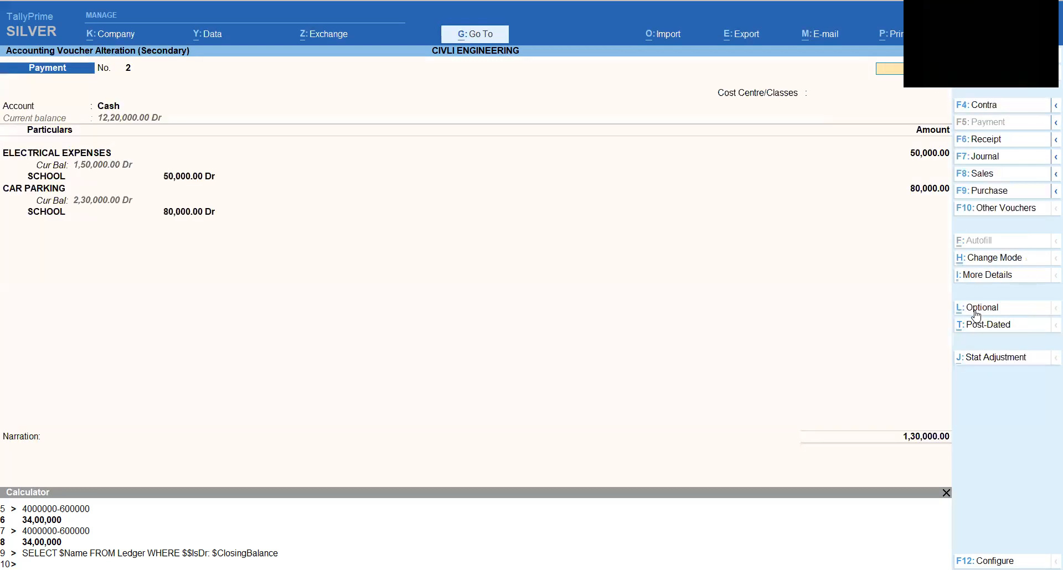
pyautogui.hotkey('ctrl', 'a')
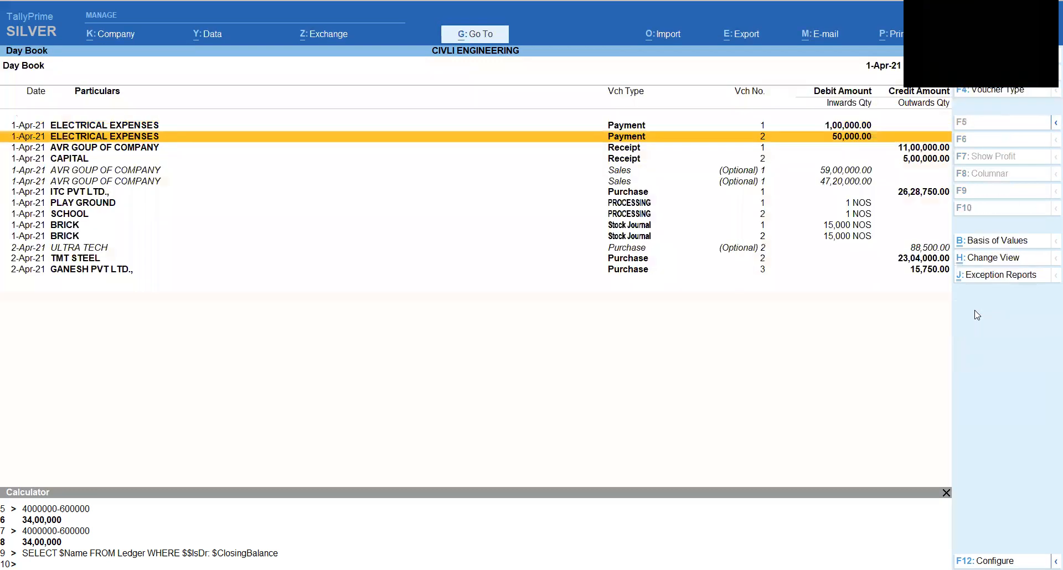
# Step: Leave the Day Book and open the Cost Centre Break-up report from the Statements of Accounts
pyautogui.press('Escape')
pyautogui.press('Down')
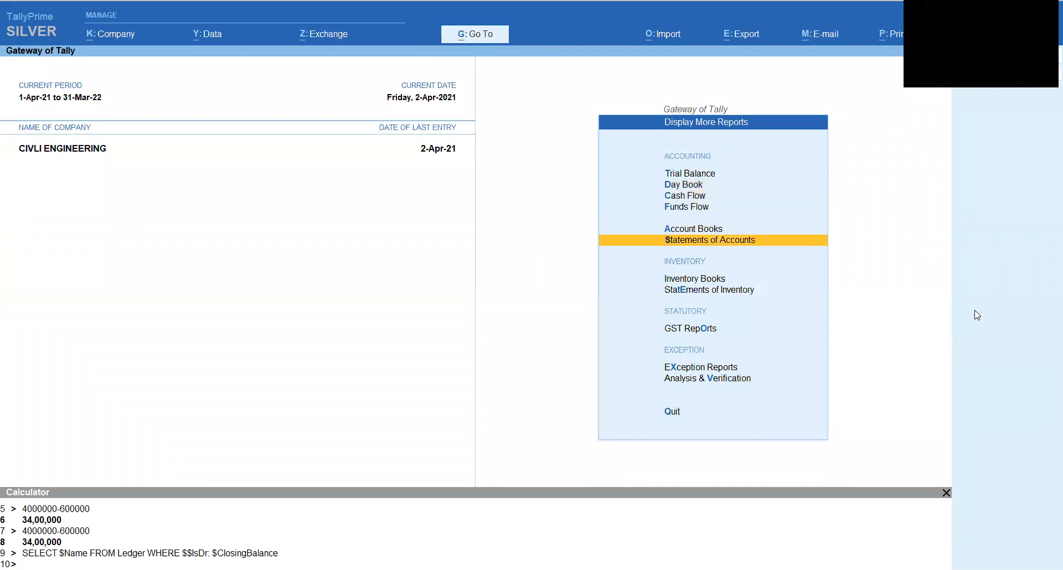
pyautogui.press('Return')
pyautogui.press('Escape')
pyautogui.press('Return')
pyautogui.press('Down')
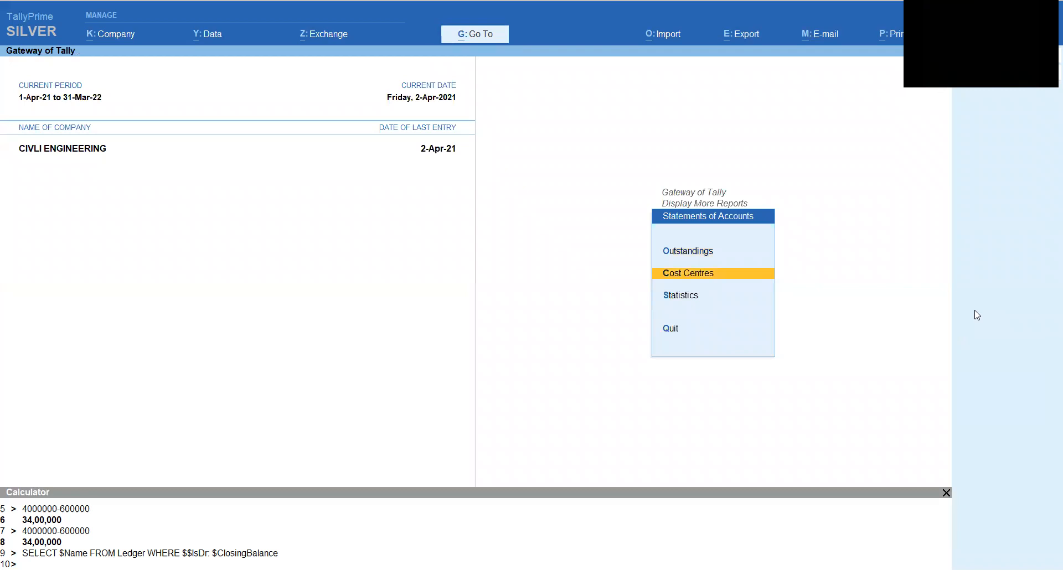
pyautogui.press('Return')
pyautogui.press('Down')
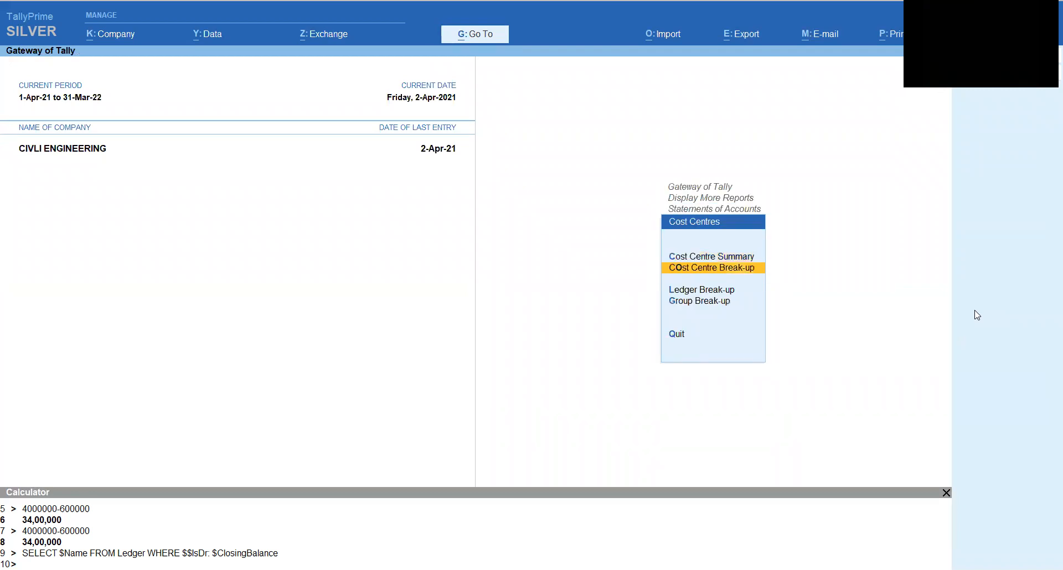
pyautogui.press('Return')
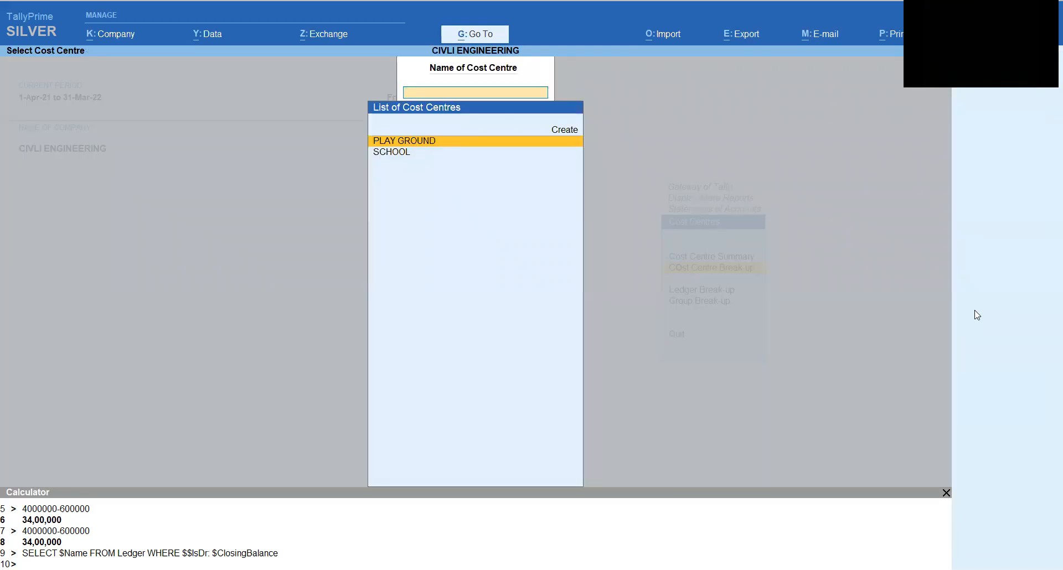
# Step: Show the PLAY GROUND cost centre break-up and expand Direct Expenses to examine its individual ledgers
pyautogui.press('Return')
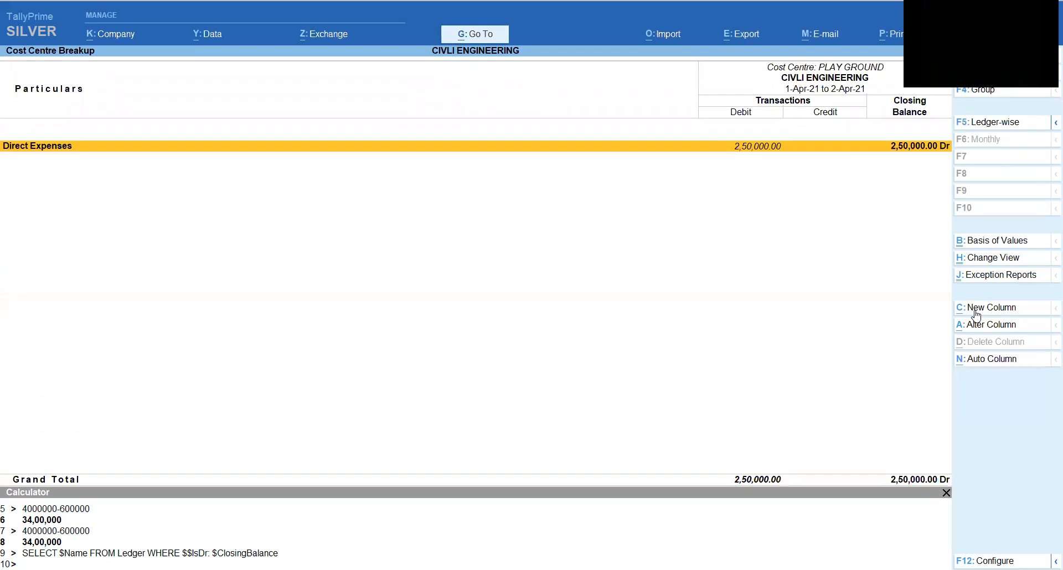
pyautogui.hotkey('shift', 'Return')
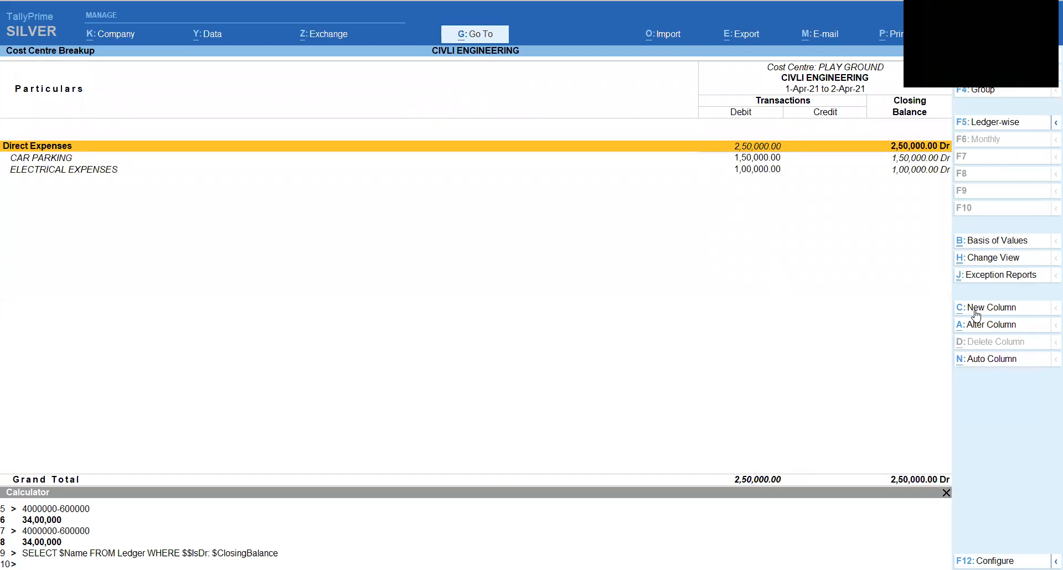
pyautogui.press('Down')
pyautogui.press('Down')
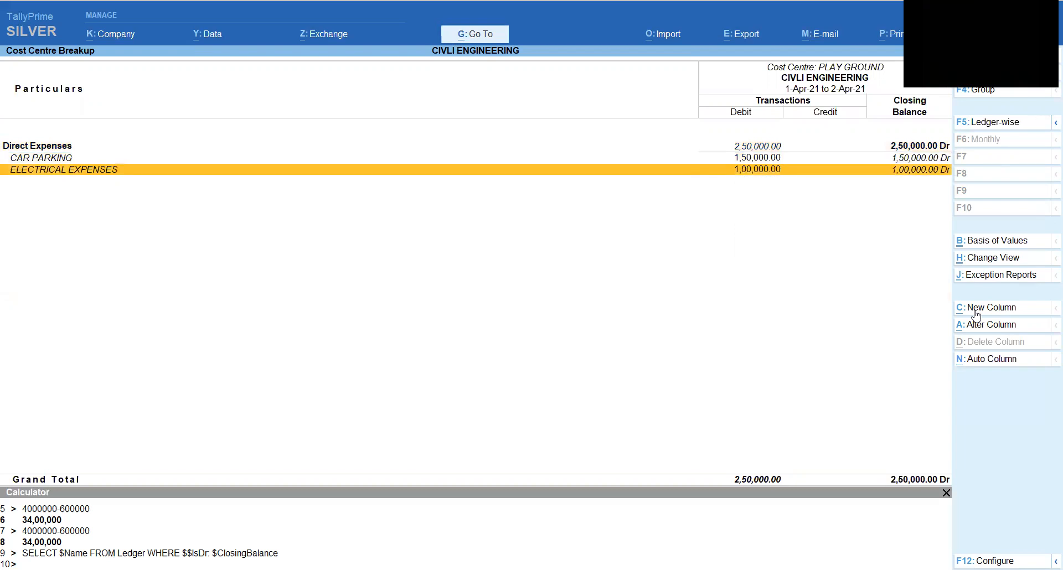
# Step: Leave the PLAY GROUND break-up and show the break-up for the SCHOOL cost centre
pyautogui.press('Escape')
pyautogui.press('Down')
pyautogui.press('Return')
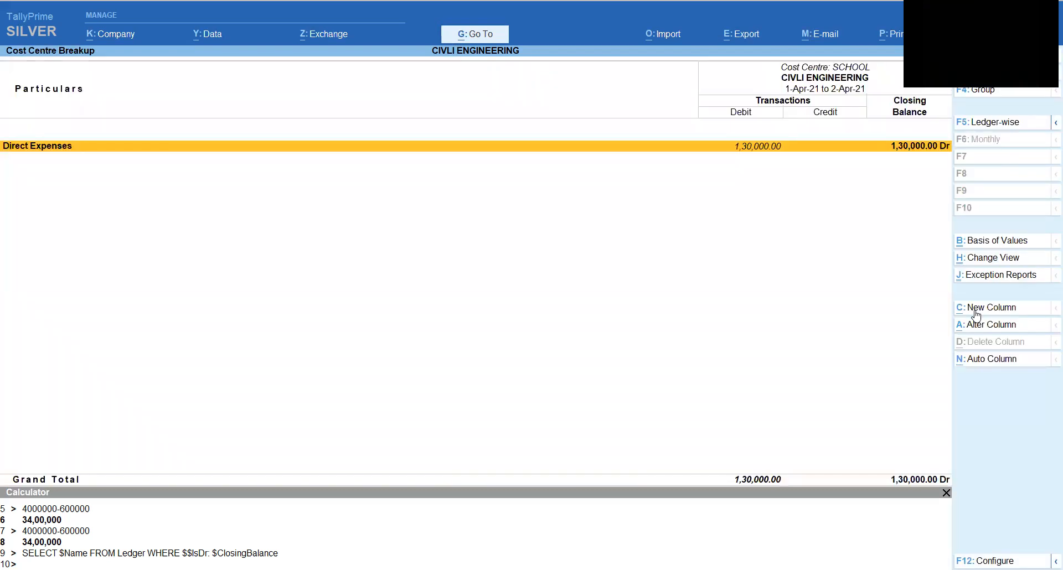
# Step: Expand Direct Expenses in the SCHOOL cost centre break-up to examine its individual ledgers
pyautogui.hotkey('shift', 'Return')
pyautogui.press('Down')
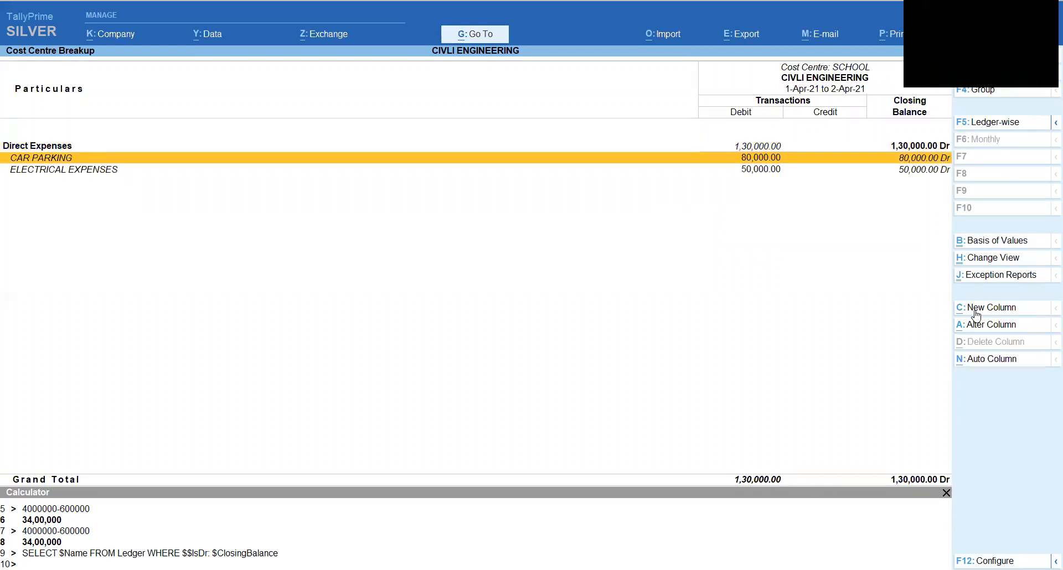
pyautogui.press('Down')
# Step: Leave the SCHOOL break-up and the report menus, and open the Day Book from the Gateway of Tally
pyautogui.press('Escape')
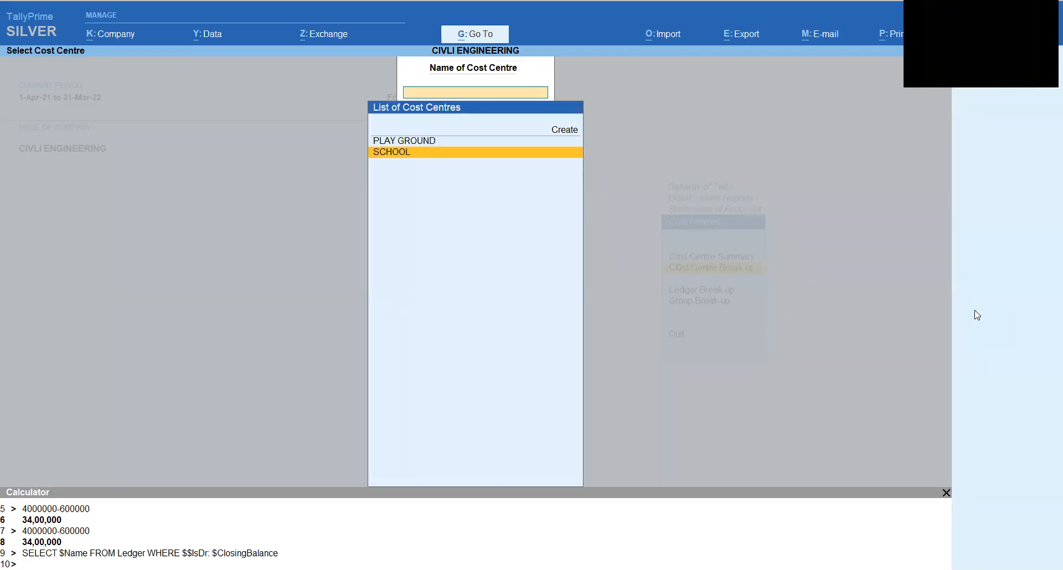
pyautogui.press('Escape')
pyautogui.press('Escape')
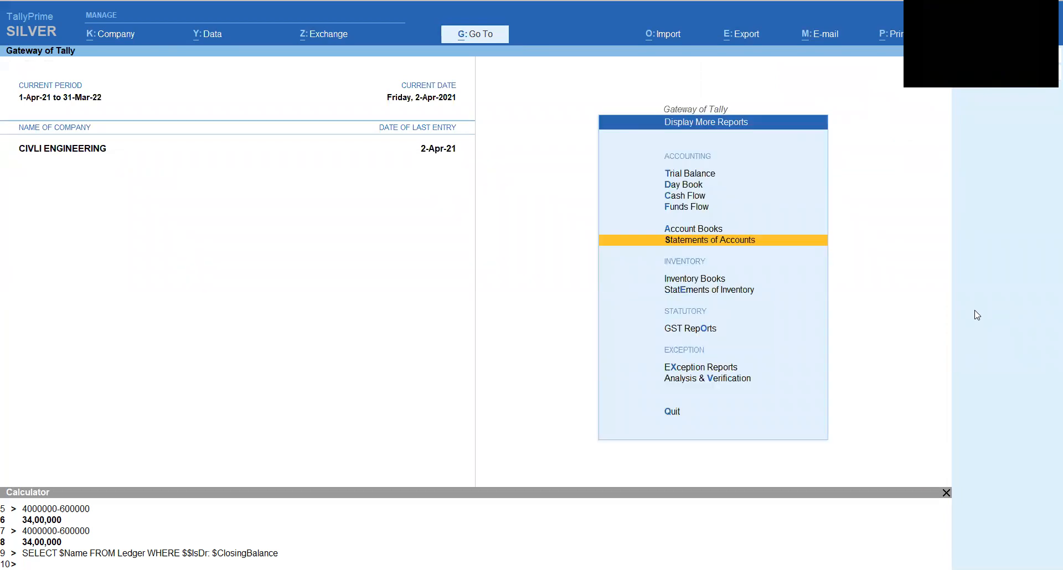
pyautogui.press('Escape')
pyautogui.press('Up')
pyautogui.press('Up')
pyautogui.press('Up')
pyautogui.press('Up')
pyautogui.press('Up')
pyautogui.press('Up')
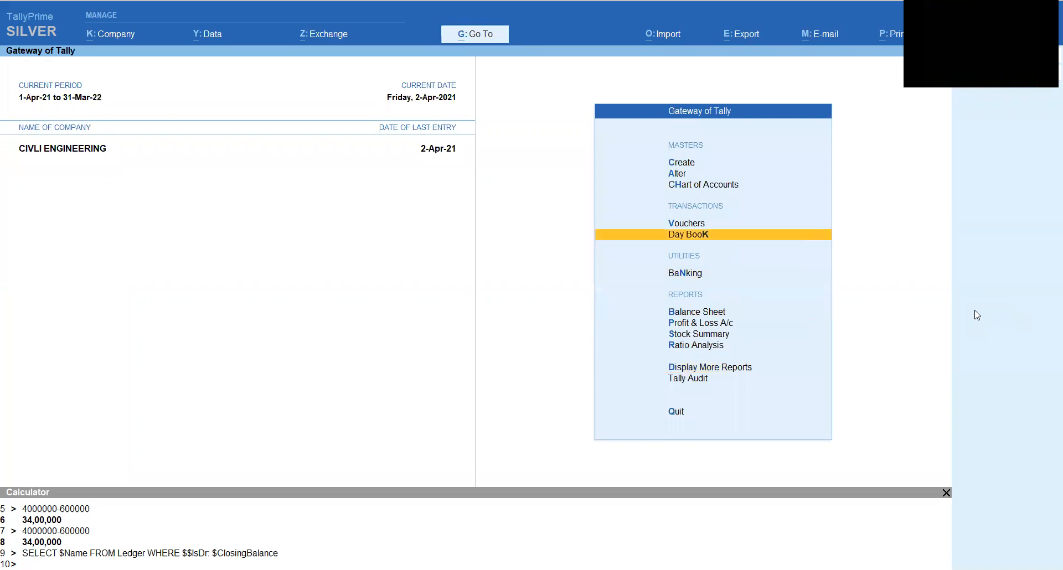
pyautogui.press('Return')
# Step: Set the Day Book period from 1-4-2021 to 2-4-2021
pyautogui.press('alt')
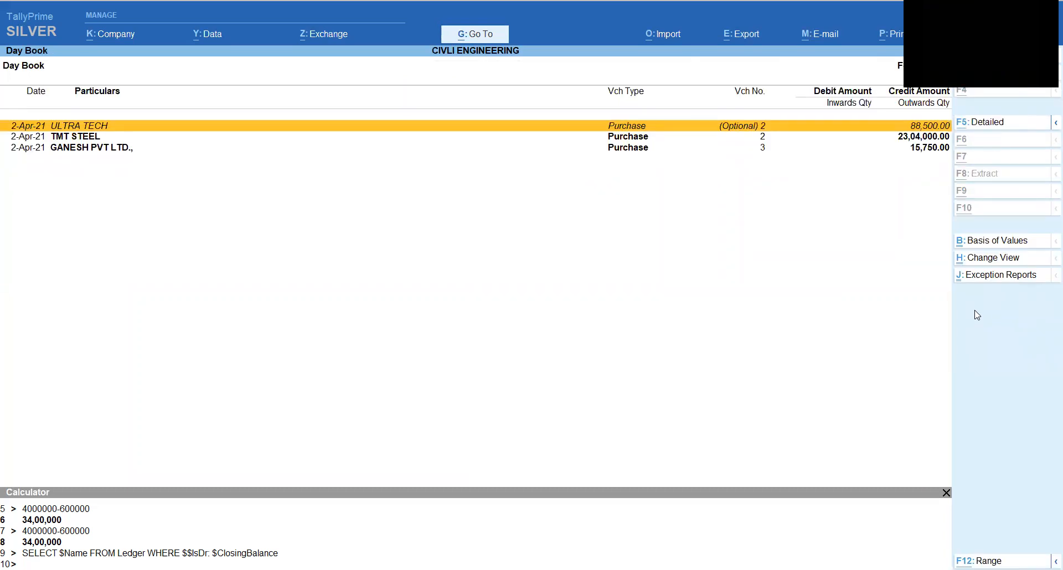
pyautogui.hotkey('alt', 'F2')
pyautogui.write('1')
pyautogui.press('Return')
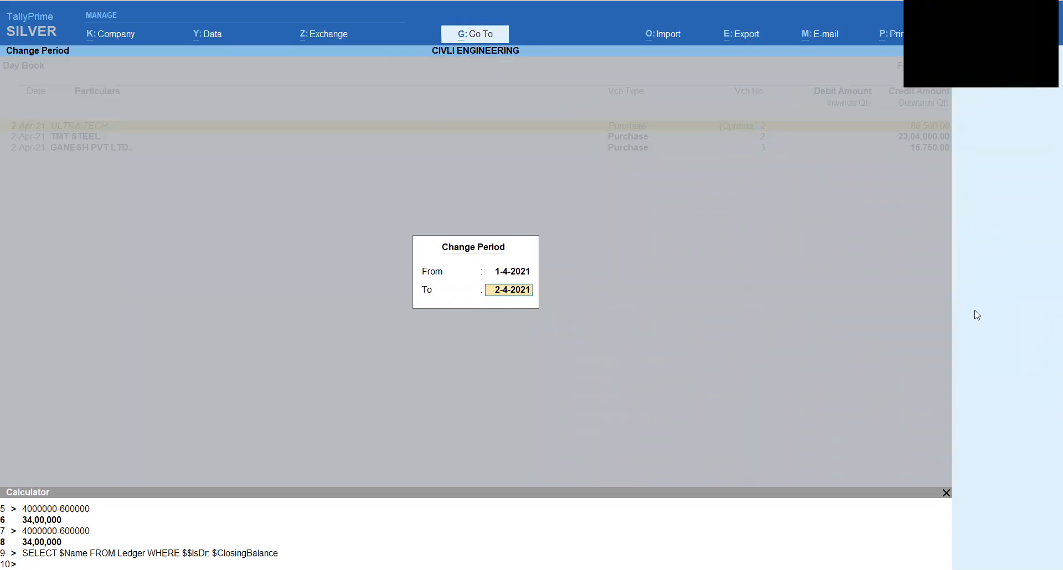
pyautogui.press('Return')
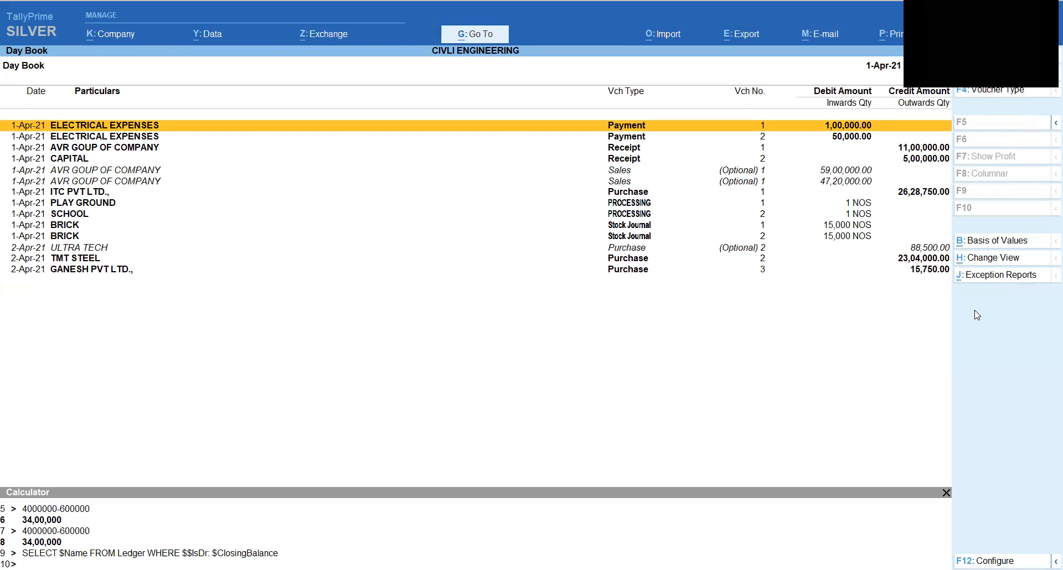
# Step: Open the optional AVR GOUP OF COMPANY sales voucher for PLAY GROUND and change its status to regular
pyautogui.press('Down')
pyautogui.press('Down')
pyautogui.press('Down')
pyautogui.press('Down')
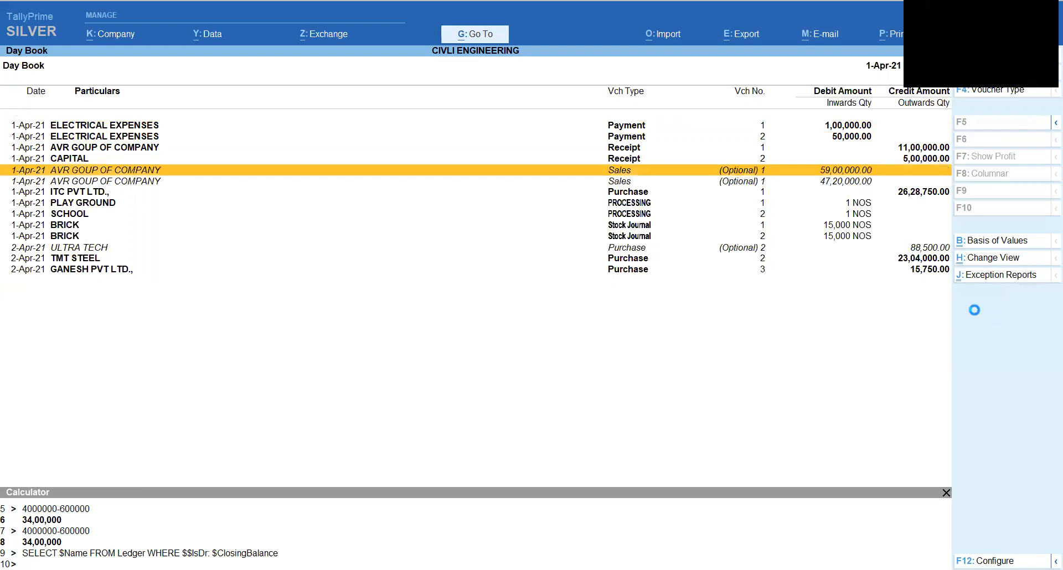
pyautogui.press('Return')
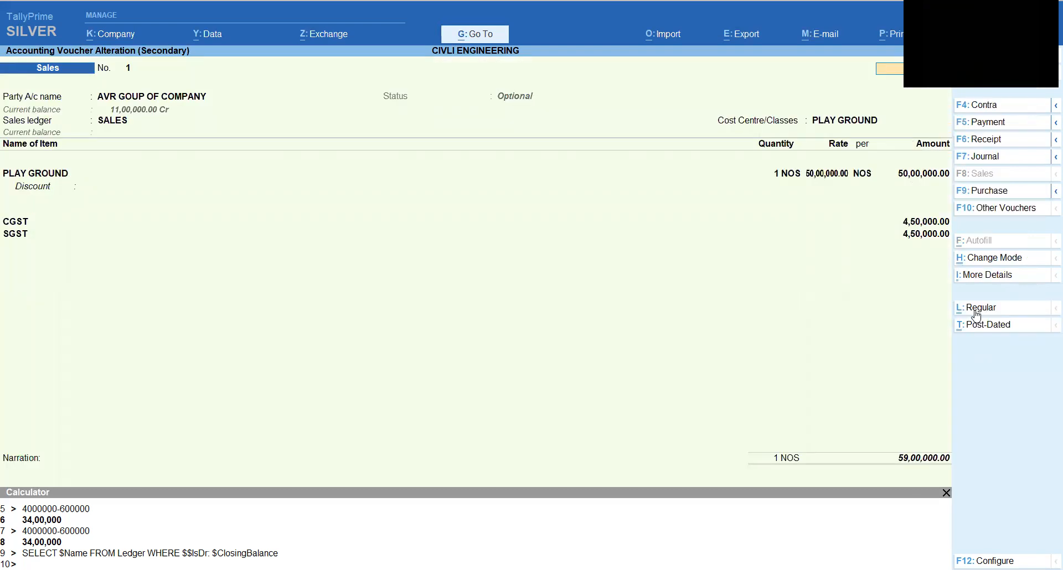
pyautogui.click(1006, 310)
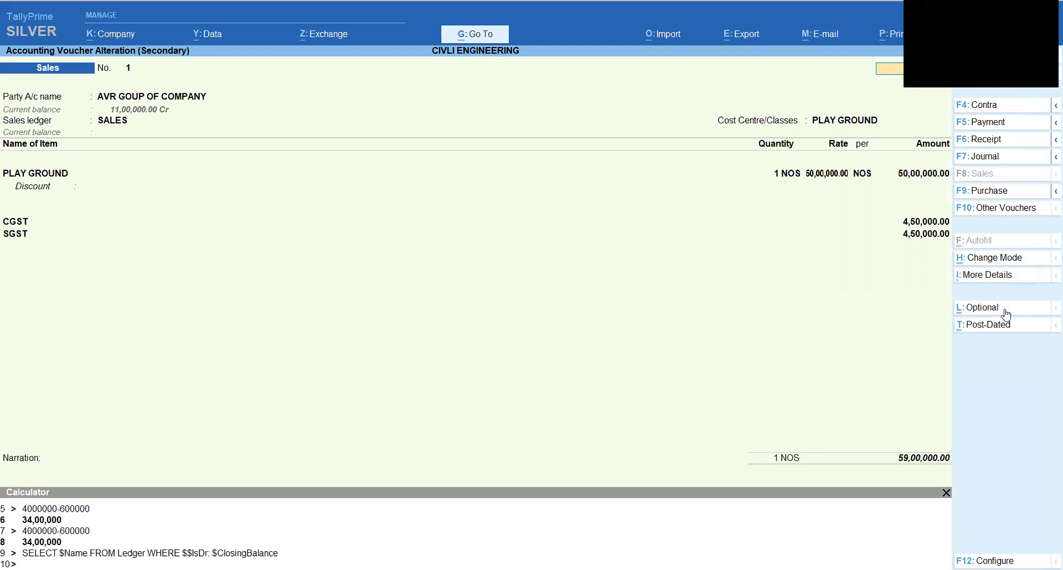
# Step: Accept the existing details of the PLAY GROUND sales voucher, keeping its PLAY GROUND cost centre, and save it
pyautogui.press('ctrl')
pyautogui.press('ctrl')
pyautogui.press('Return')
pyautogui.press('Return')
pyautogui.press('Return')
pyautogui.press('Return')
pyautogui.press('Return')
pyautogui.hotkey('ctrl', 'a')
pyautogui.press('Return')
pyautogui.press('Return')
pyautogui.press('Return')
pyautogui.press('Return')
pyautogui.press('Return')
pyautogui.press('Return')
pyautogui.press('Return')
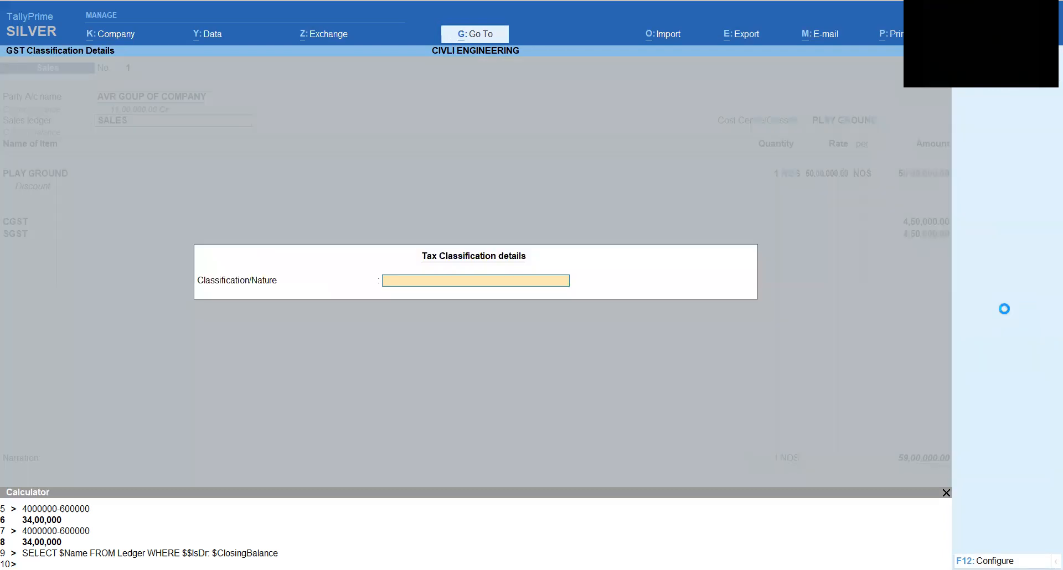
pyautogui.press('Return')
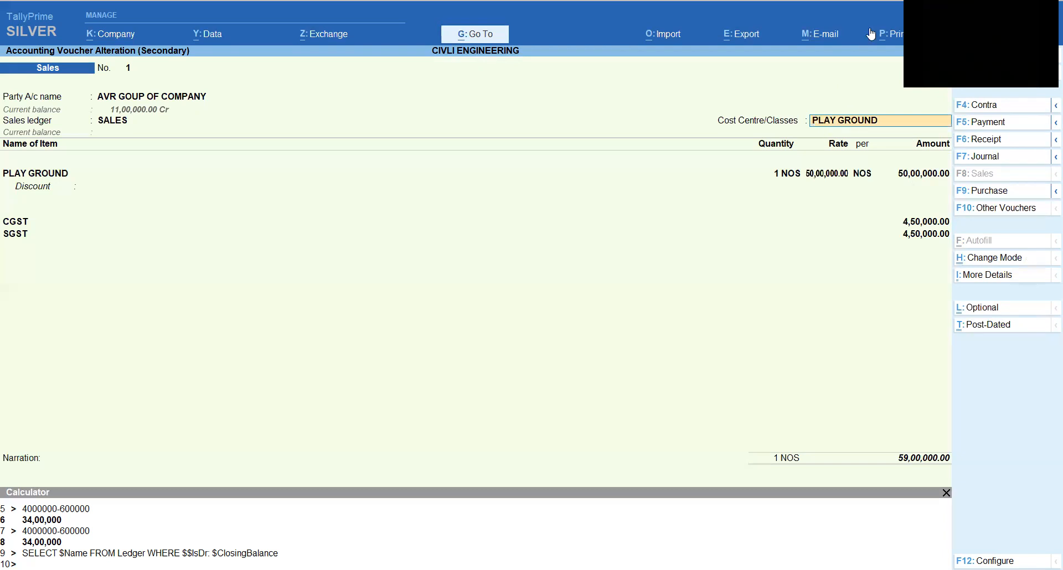
pyautogui.hotkey('ctrl', 'a')
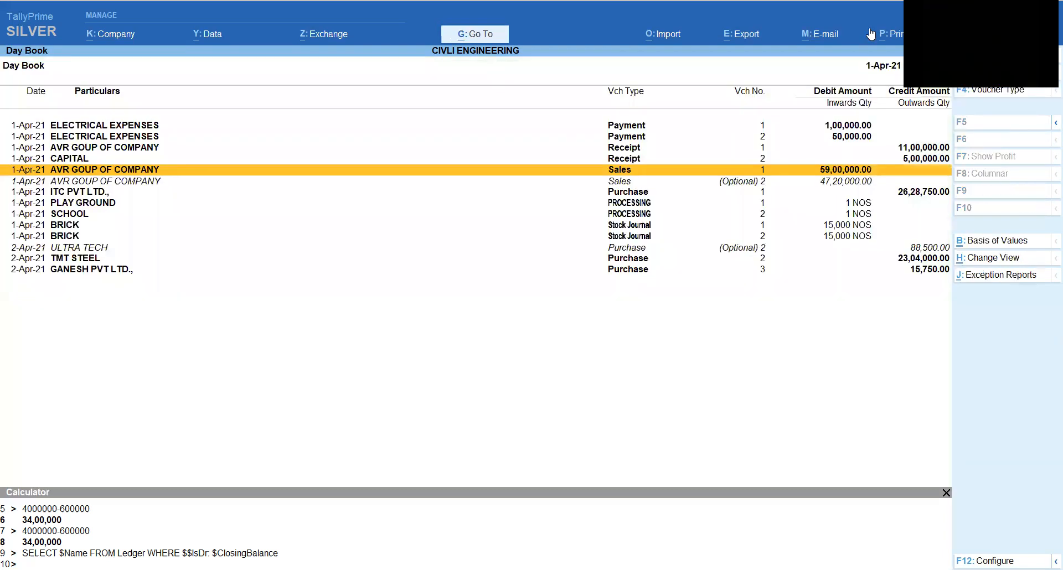
# Step: Convert the optional AVR GOUP OF COMPANY sales voucher for SCHOOL to regular, keeping the SALES ledger and SCHOOL cost centre, and save it
pyautogui.press('Down')
pyautogui.press('Return')
pyautogui.press('Return')
pyautogui.press('Return')
pyautogui.hotkey('ctrl', 'a')
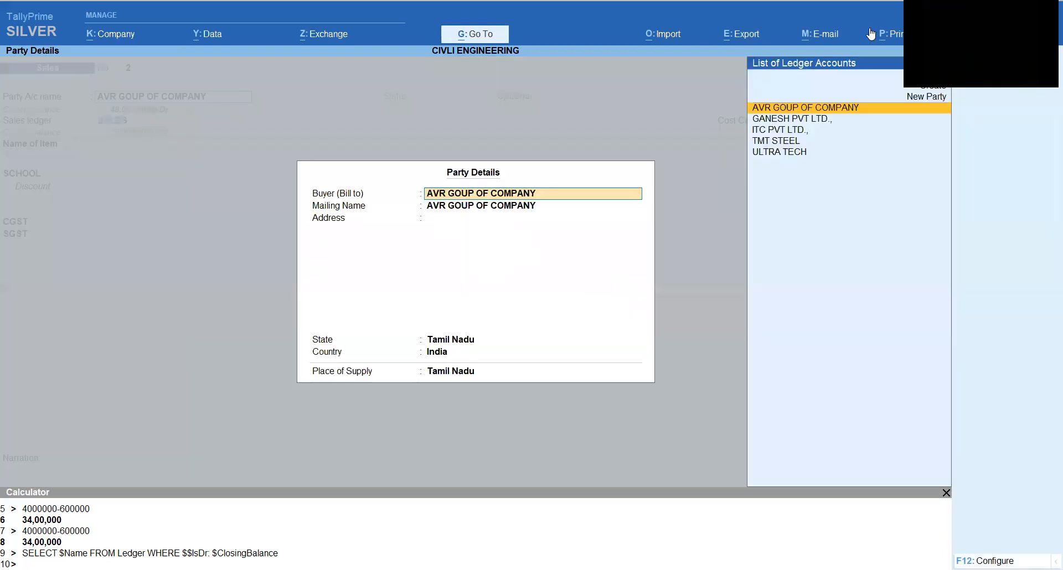
pyautogui.hotkey('ctrl', 'a')
pyautogui.write('.')
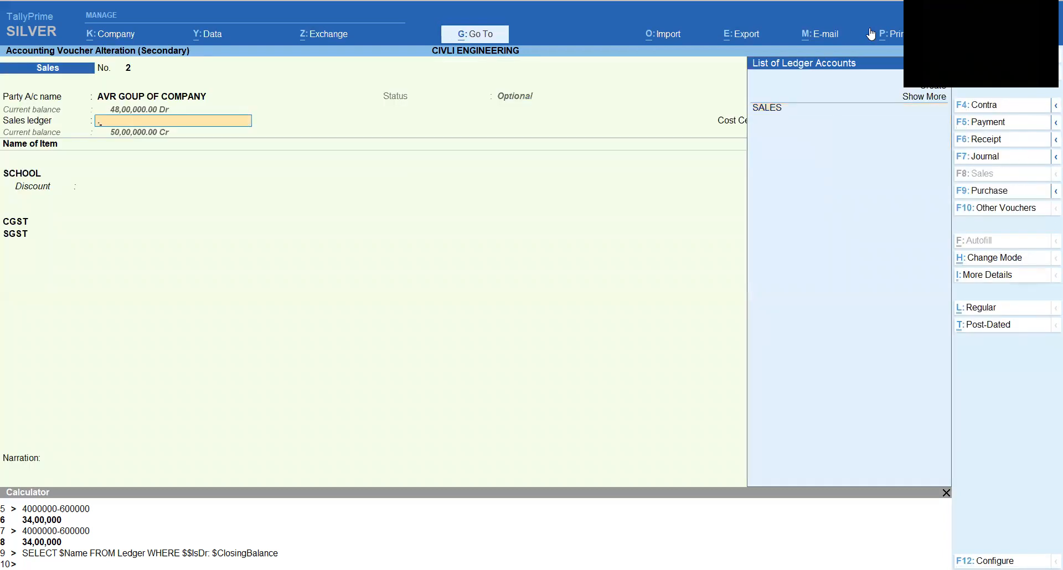
pyautogui.press('Return')
pyautogui.press('Return')
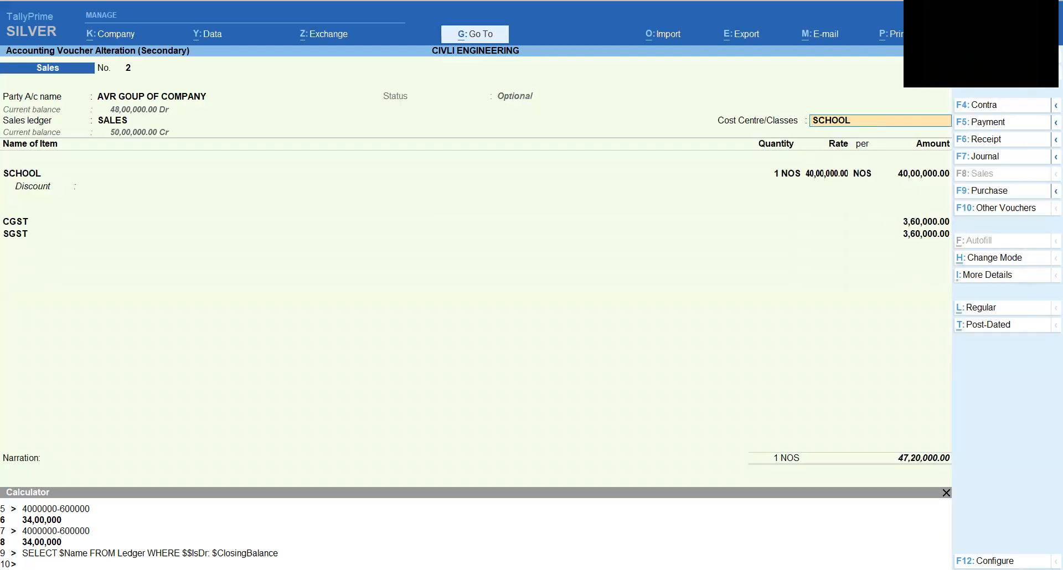
pyautogui.click(985, 308)
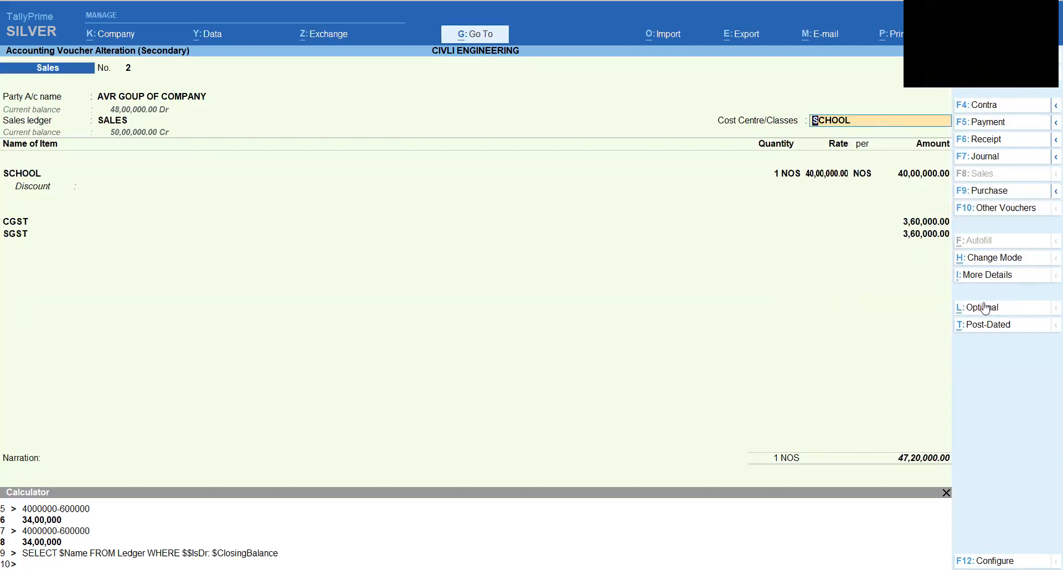
pyautogui.hotkey('ctrl', 'a')
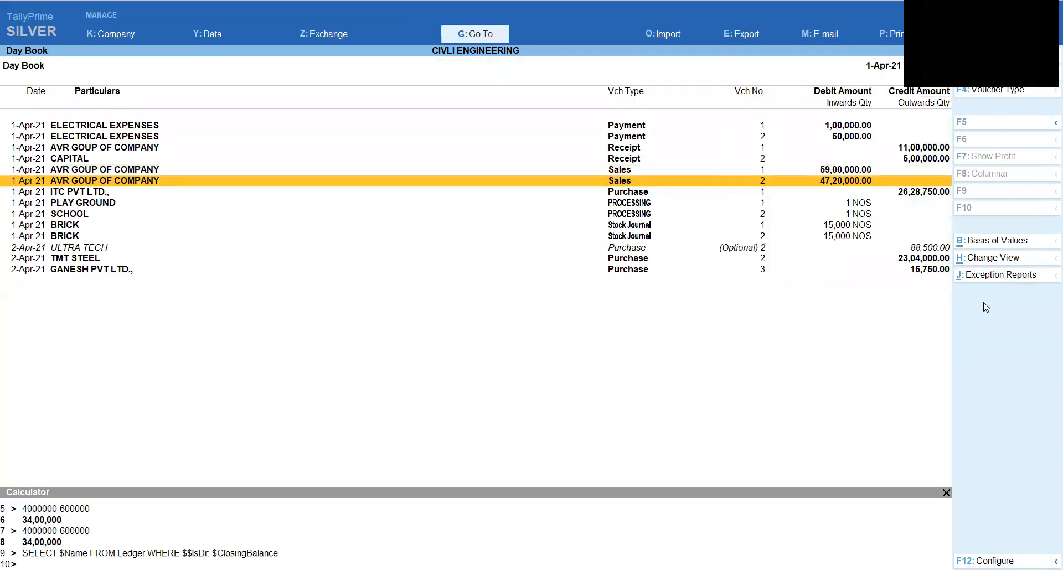
# Step: Convert the optional ULTRA TECH purchase voucher for CEMENT to regular and save it
pyautogui.press('Down')
pyautogui.press('Down')
pyautogui.press('Down')
pyautogui.press('Down')
pyautogui.press('Down')
pyautogui.press('Down')
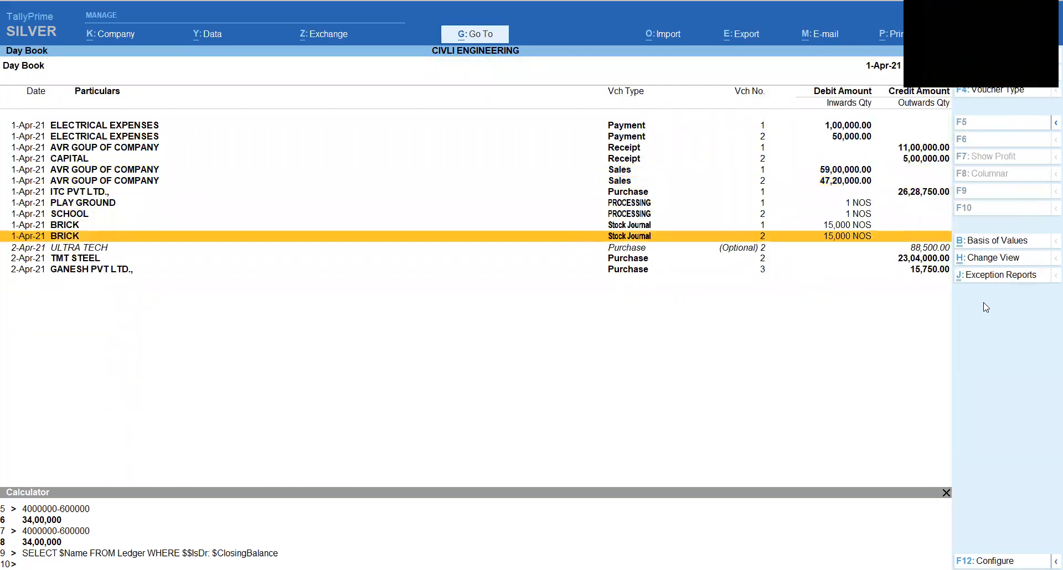
pyautogui.press('Return')
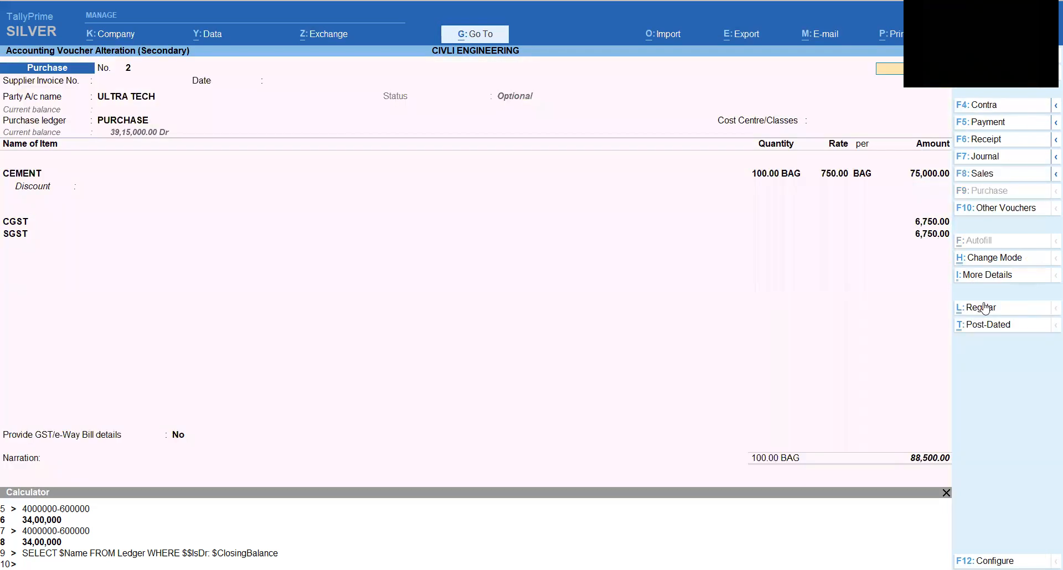
pyautogui.click(1018, 313)
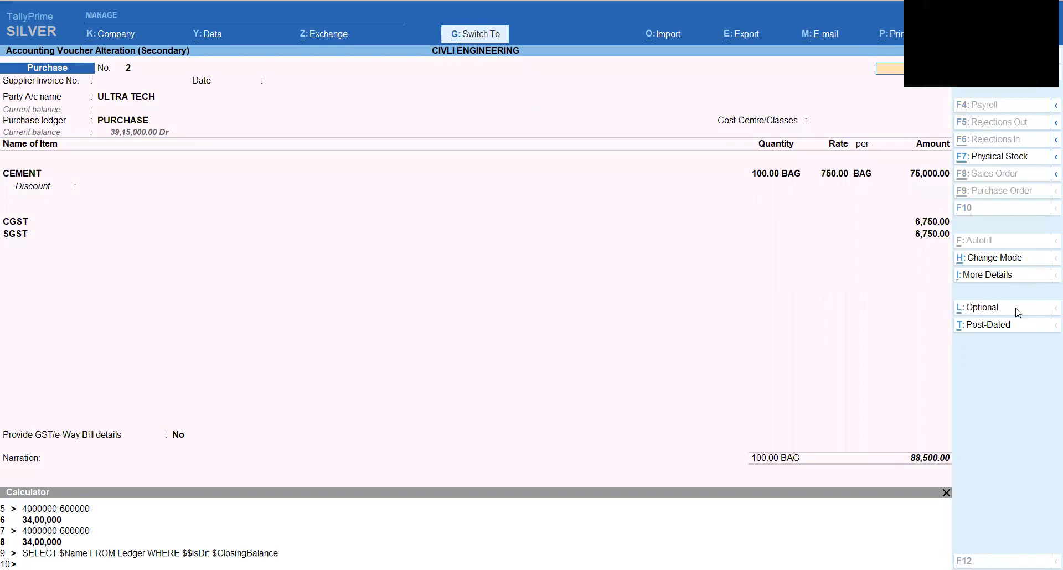
pyautogui.hotkey('ctrl', 'a')
# Step: Leave the Day Book and open Statements of Accounts from the additional reports
pyautogui.press('Escape')
pyautogui.press('Escape')
pyautogui.press('Escape')
pyautogui.press('Down')
pyautogui.press('Down')
pyautogui.press('Down')
pyautogui.press('Down')
pyautogui.press('Down')
pyautogui.press('Down')
pyautogui.press('Down')
pyautogui.press('Down')
pyautogui.press('Down')
pyautogui.press('Down')
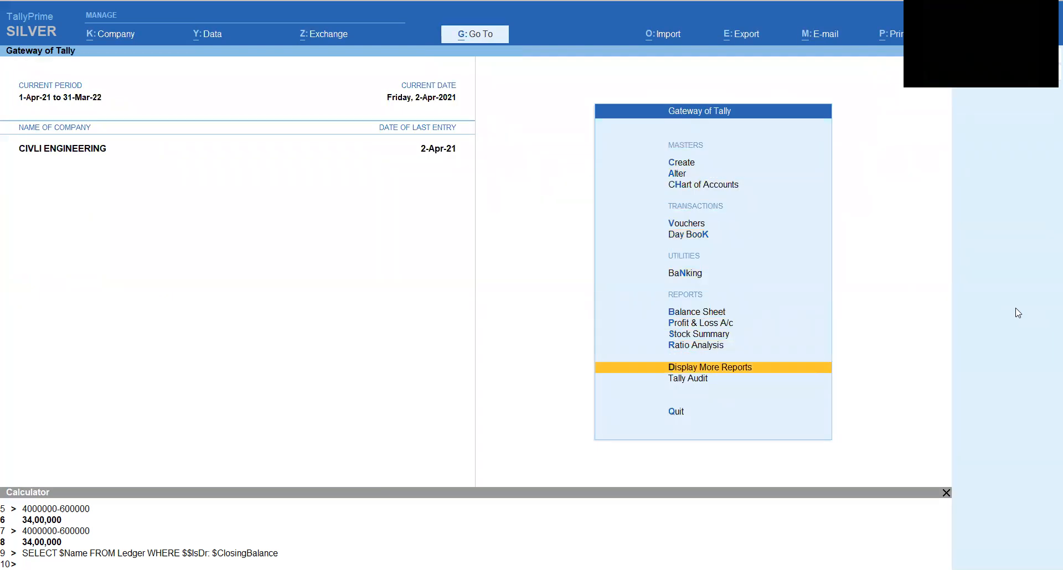
pyautogui.press('Return')
pyautogui.press('Down')
pyautogui.press('Down')
pyautogui.press('Down')
pyautogui.press('Down')
pyautogui.press('Down')
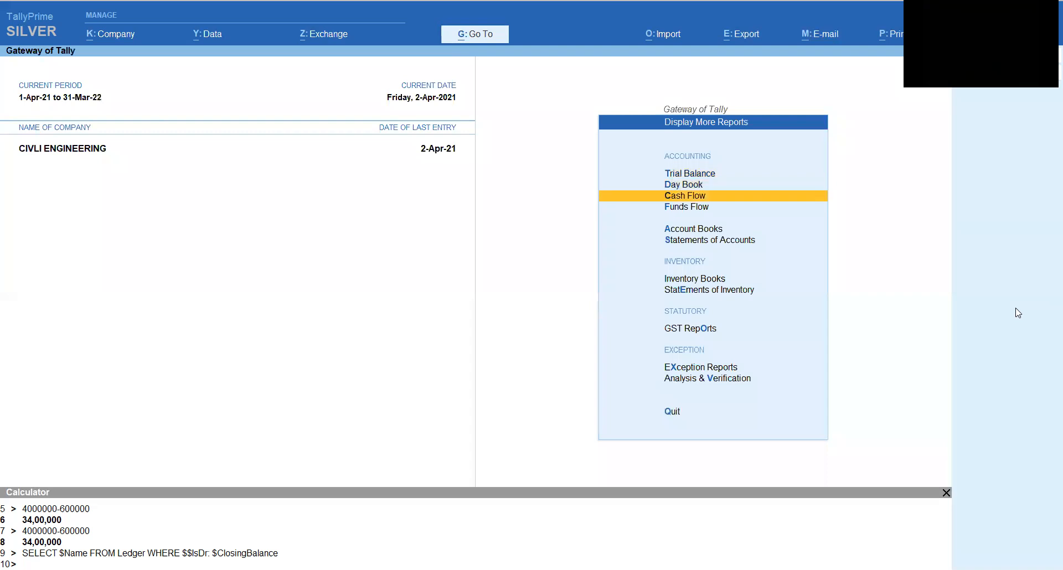
pyautogui.press('Return')
# Step: Open the Cost Centre Break-up report for the PLAY GROUND cost centre
pyautogui.press('Down')
pyautogui.press('Return')
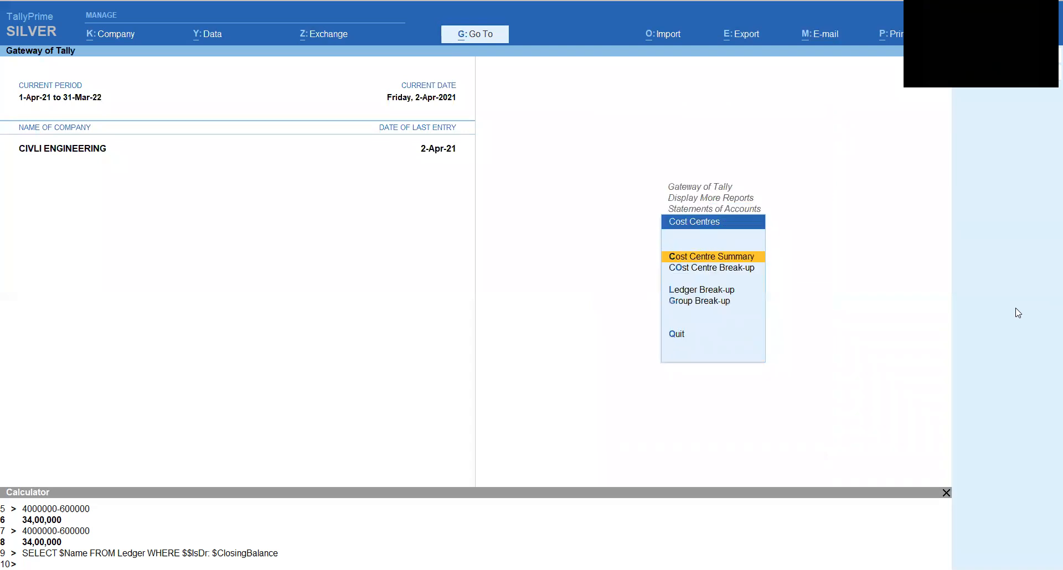
pyautogui.press('Down')
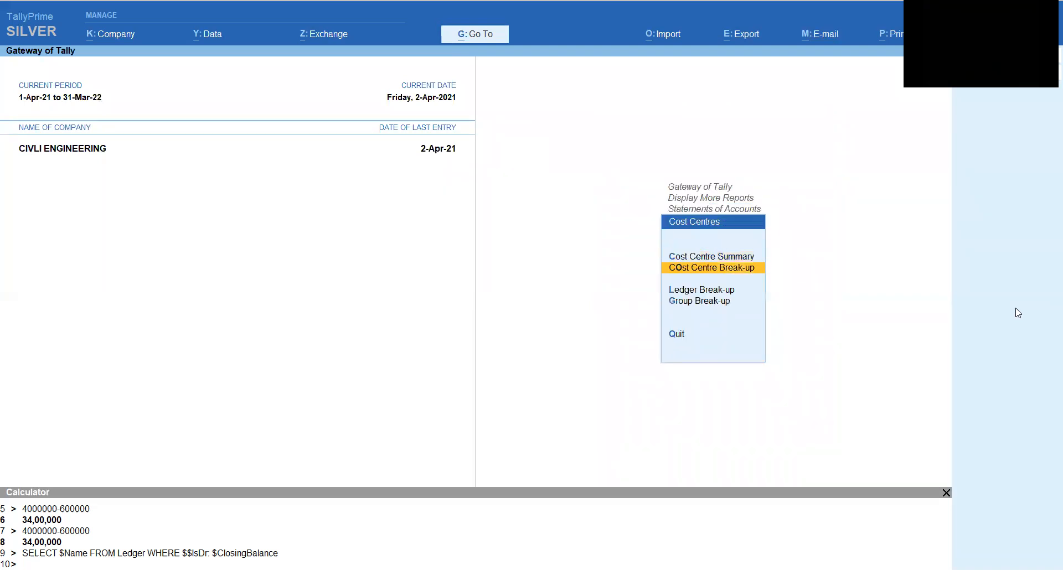
pyautogui.press('Down')
pyautogui.press('Up')
pyautogui.press('Return')
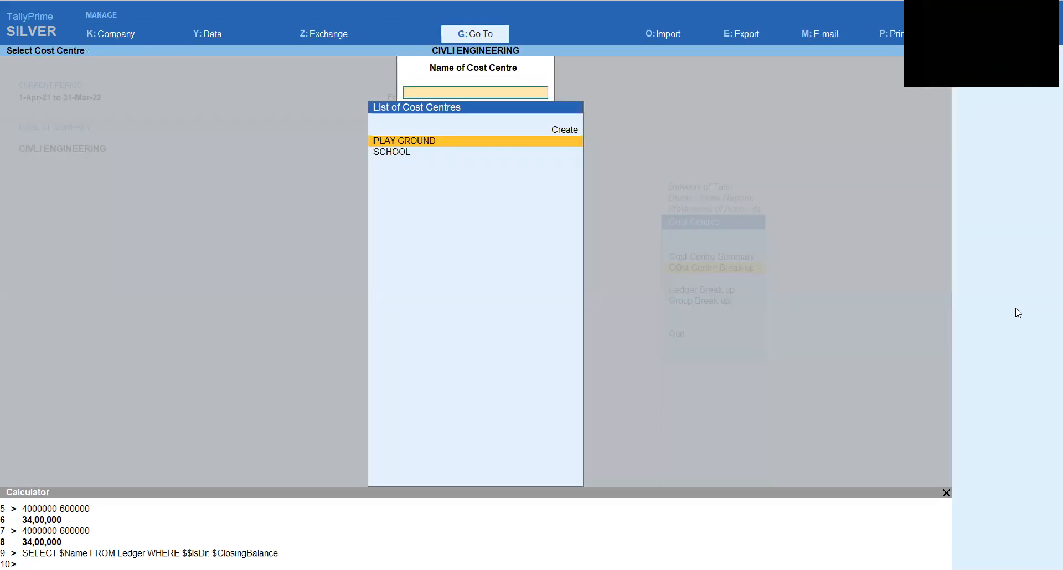
pyautogui.press('Return')
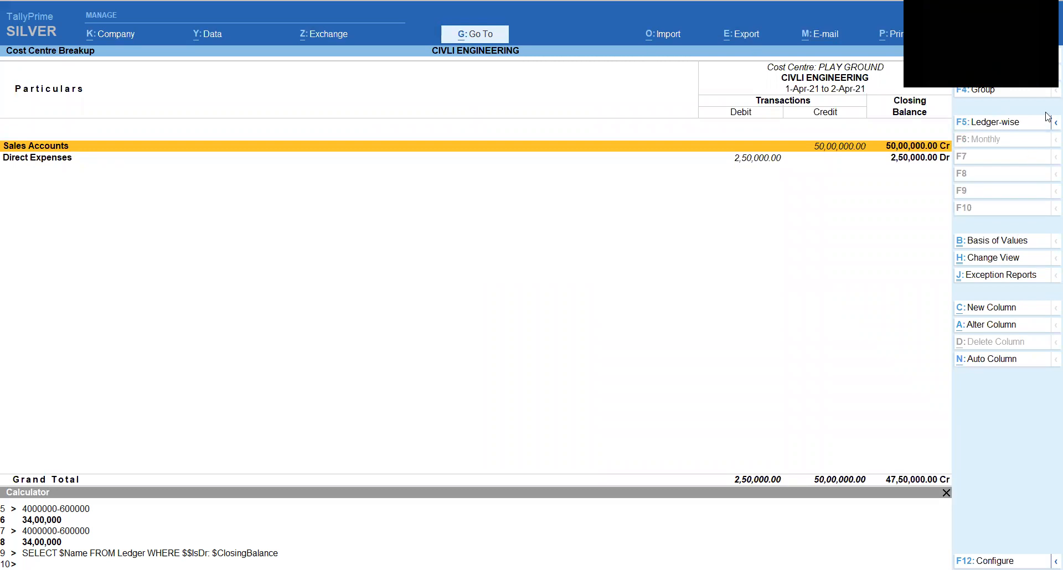
# Step: Expand Sales Accounts and Direct Expenses in the PLAY GROUND break-up and apply the detailed view to examine their ledgers
pyautogui.hotkey('shift', 'Return')
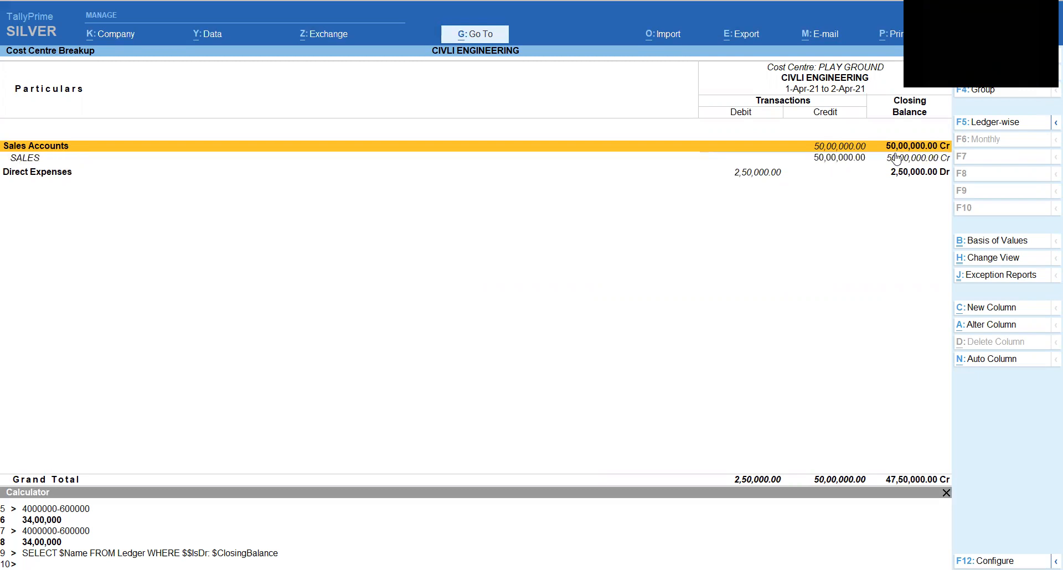
pyautogui.press('Down')
pyautogui.press('Down')
pyautogui.hotkey('shift', 'Return')
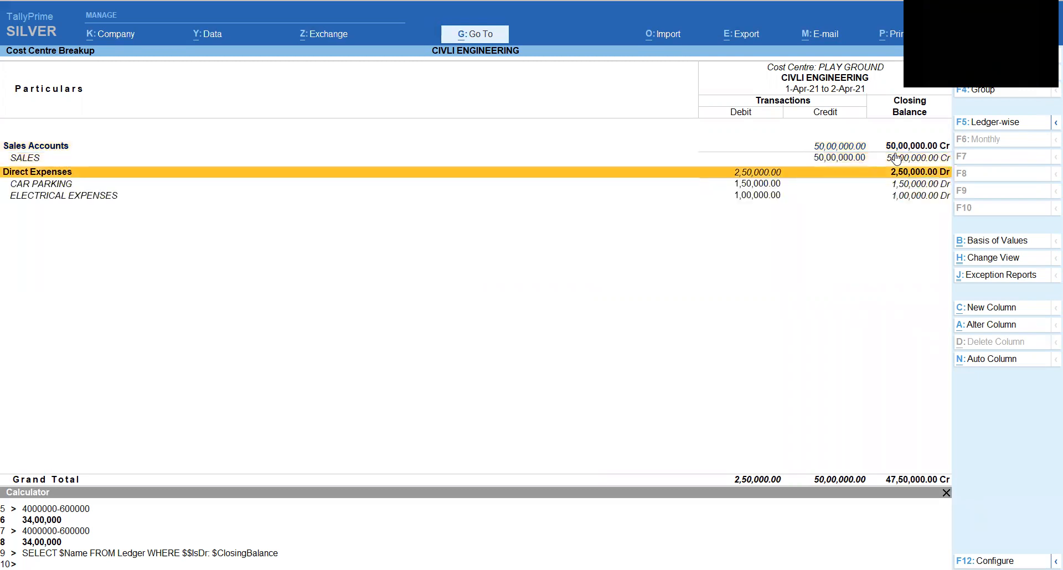
pyautogui.click(1054, 122)
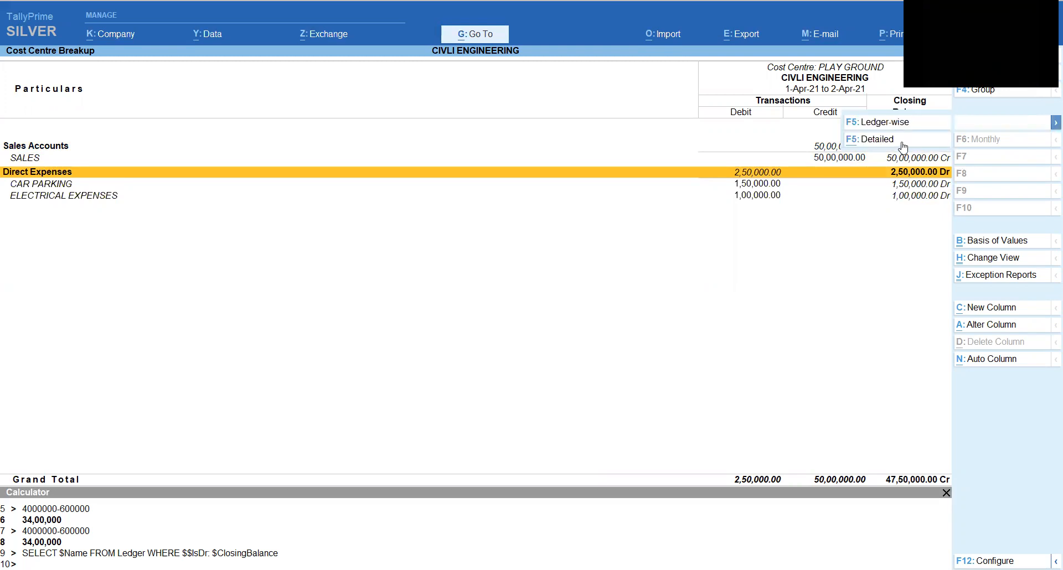
pyautogui.click(904, 145)
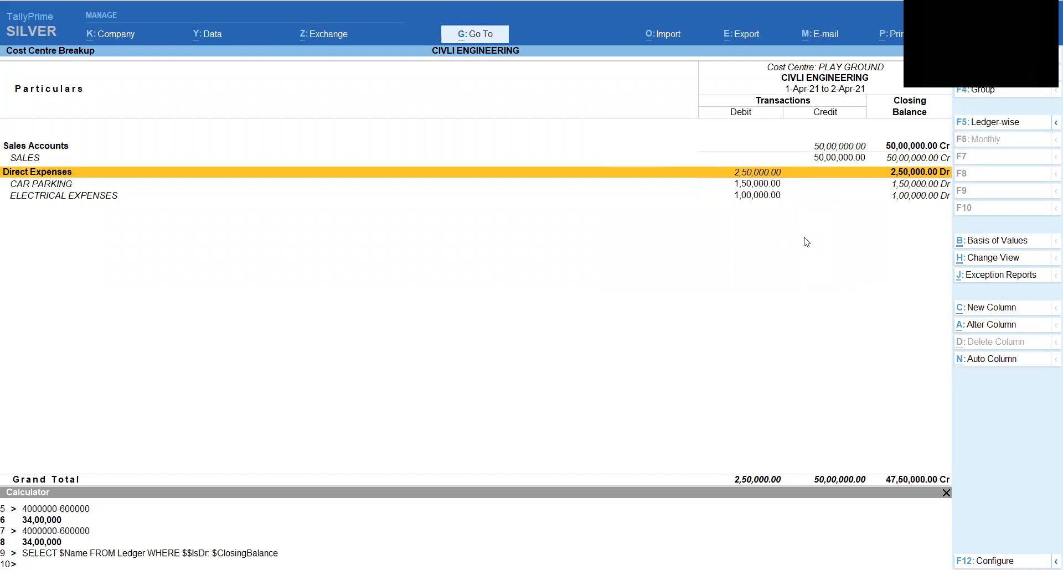
# Step: Switch the break-up to the SCHOOL cost centre and show it in detailed view to examine its sales and expense ledgers
pyautogui.press('F4')
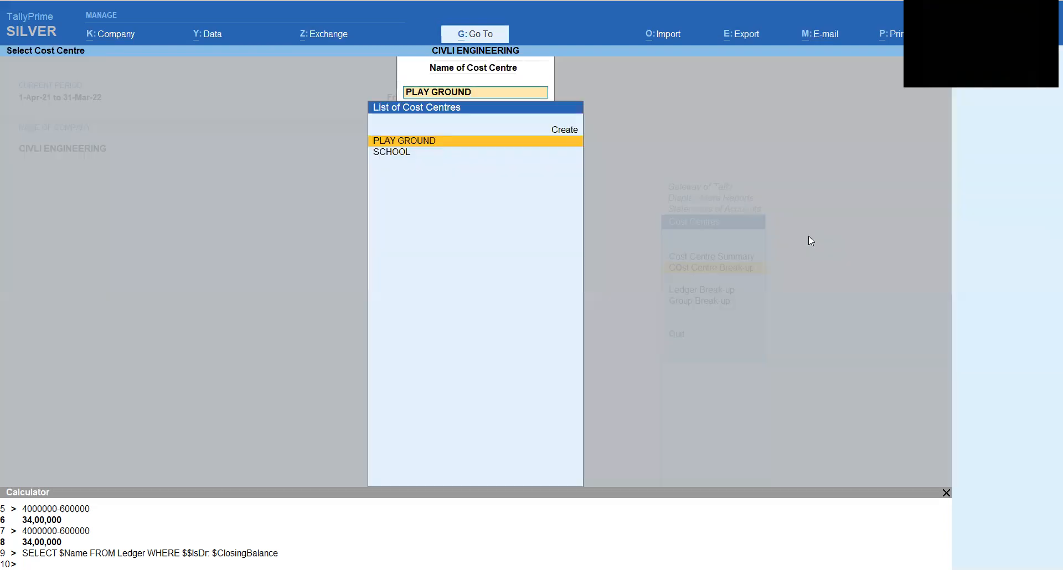
pyautogui.press('Down')
pyautogui.press('Return')
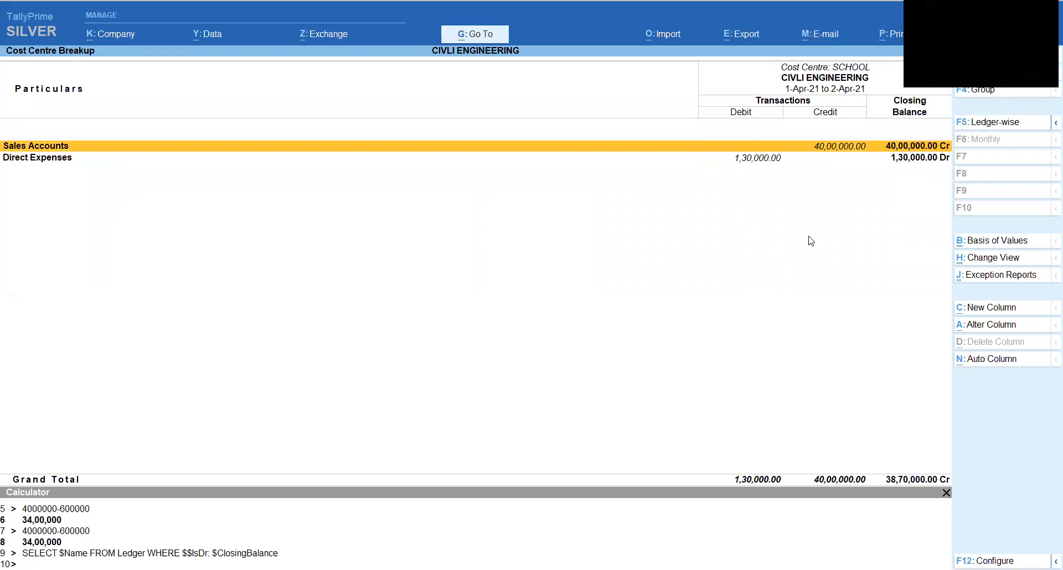
pyautogui.press('alt')
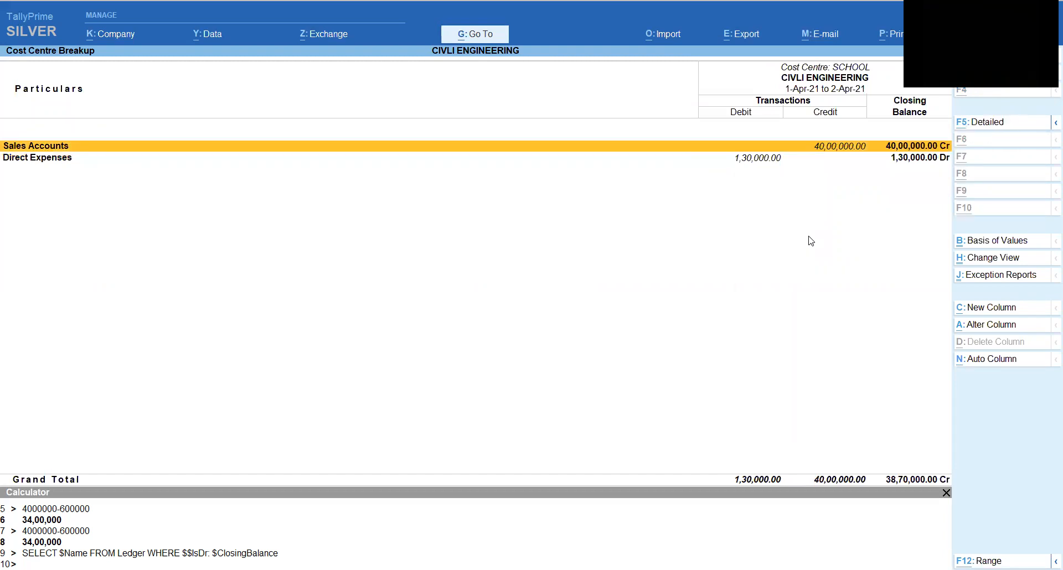
pyautogui.hotkey('alt', 'F5')
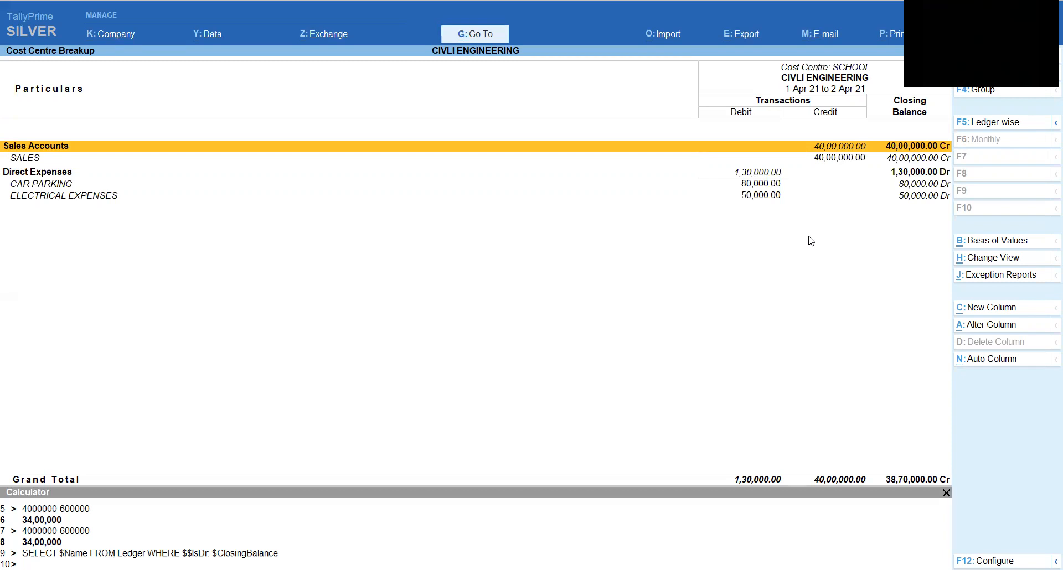
# Step: Leave the SCHOOL cost centre break-up and return to the list of additional reports
pyautogui.press('Escape')
pyautogui.press('Escape')
pyautogui.press('Escape')
pyautogui.press('Escape')
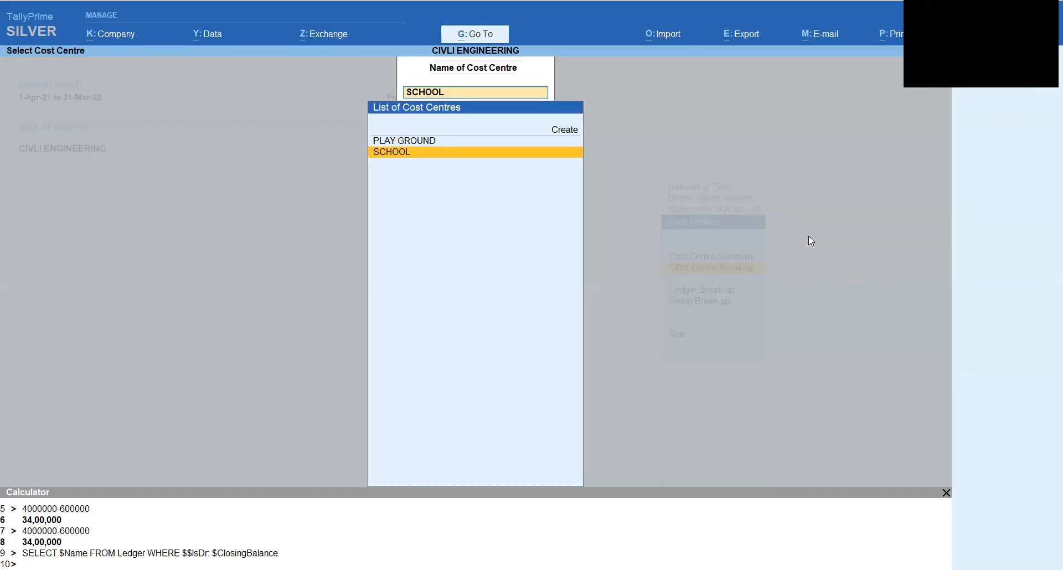
pyautogui.press('Escape')
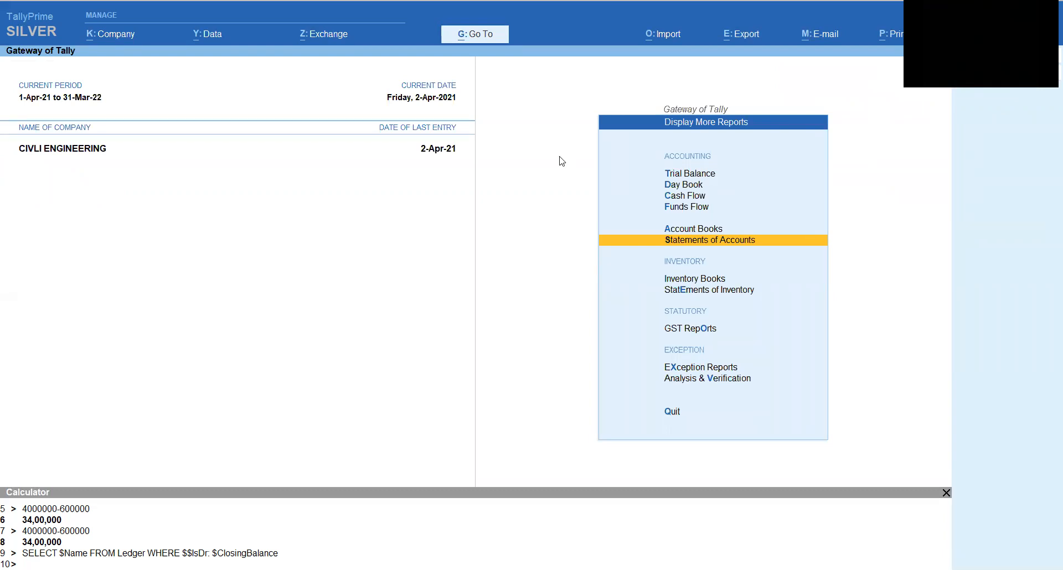
# Step: Find and open the Cash Flow Projection report
pyautogui.click(476, 34)
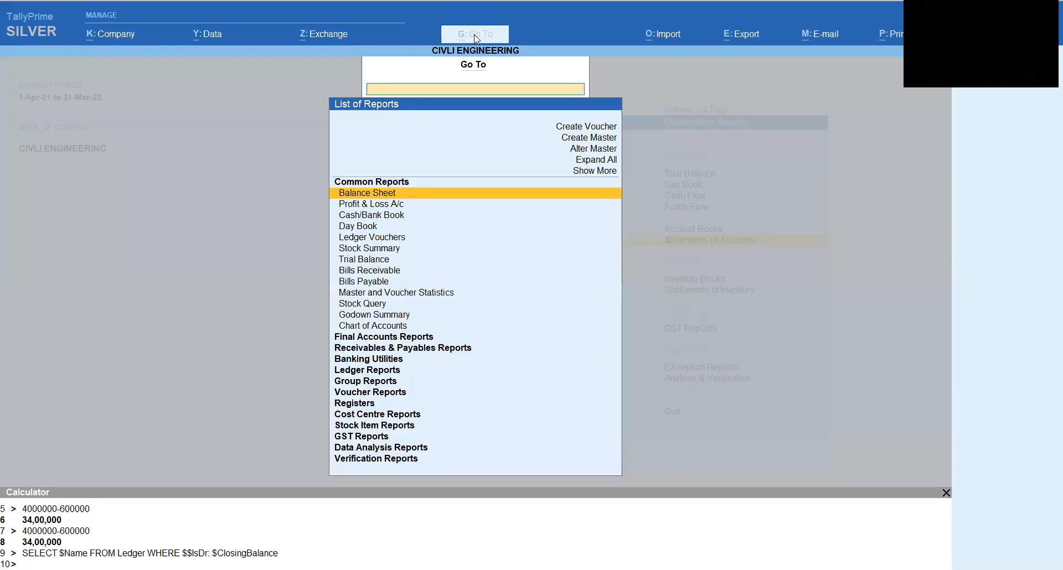
pyautogui.write('C')
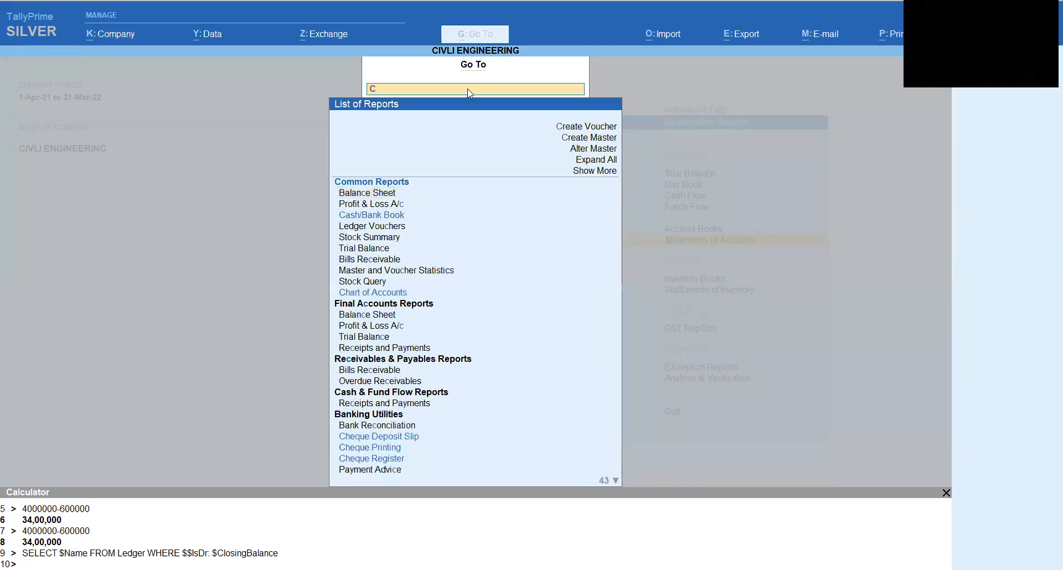
pyautogui.write('AL')
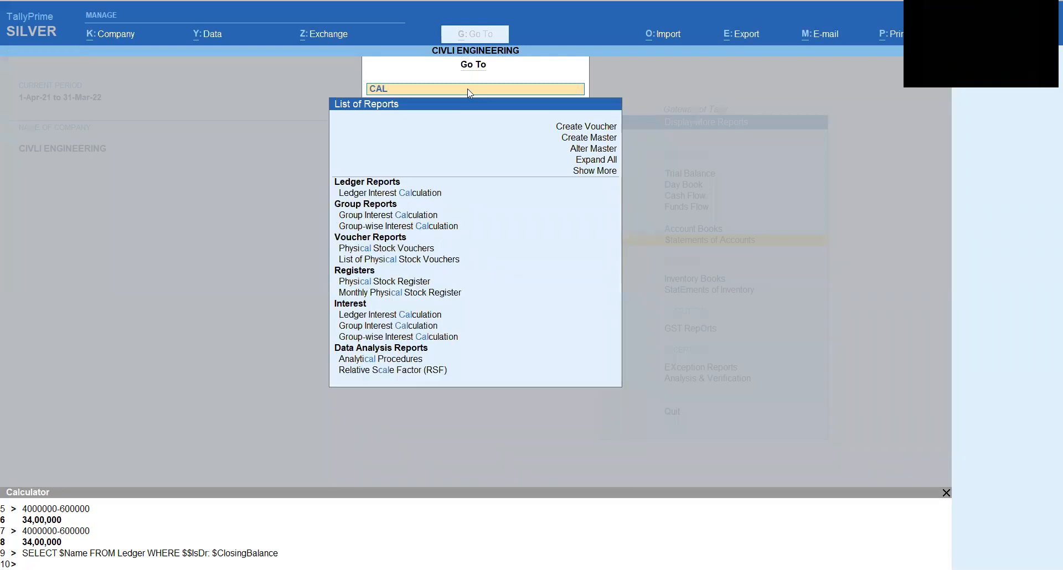
pyautogui.press('BackSpace')
pyautogui.write('S')
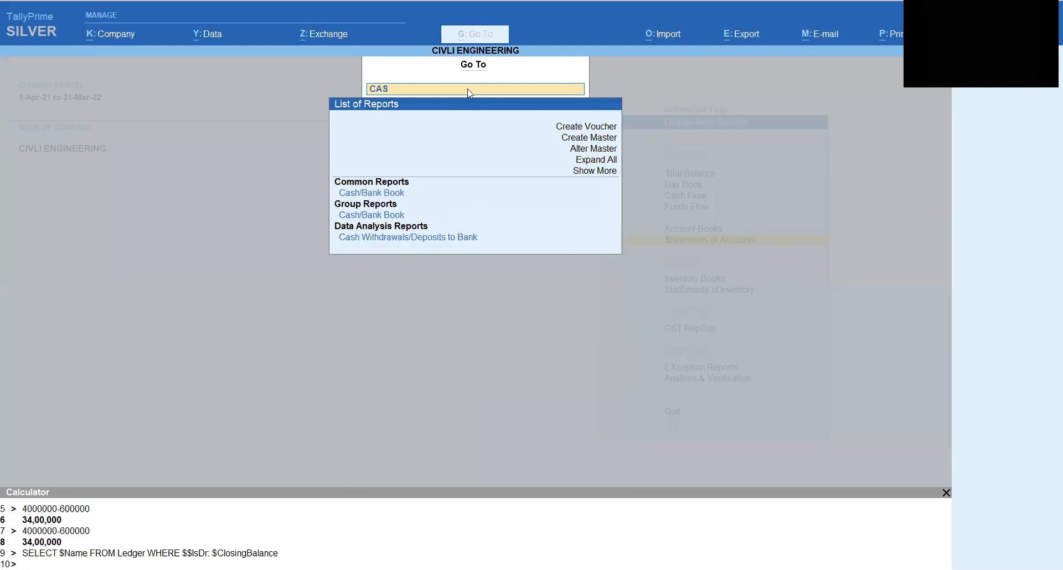
pyautogui.write('H FL')
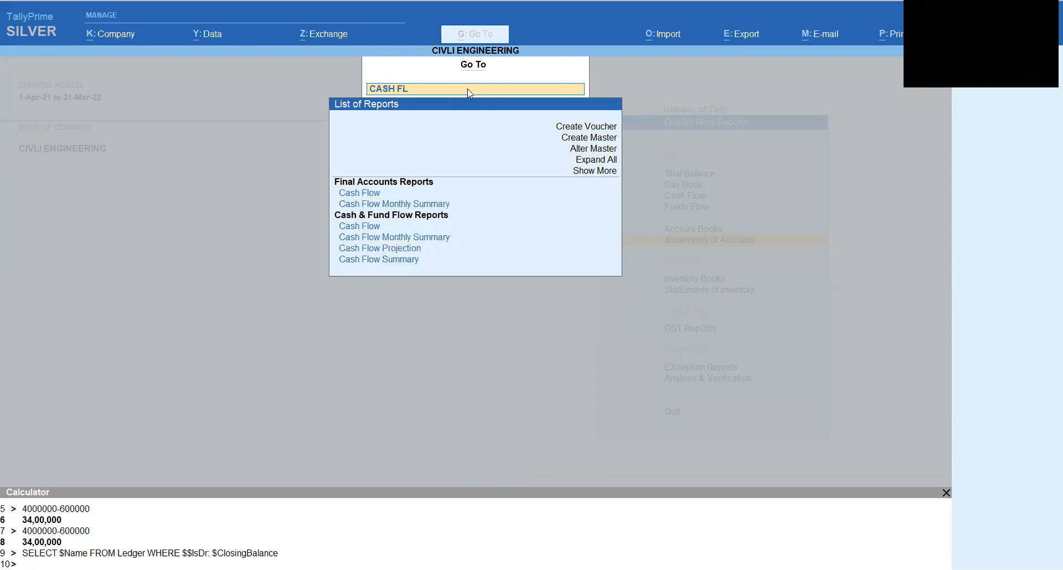
pyautogui.press('Down')
pyautogui.press('Down')
pyautogui.press('Down')
pyautogui.press('Down')
pyautogui.press('Down')
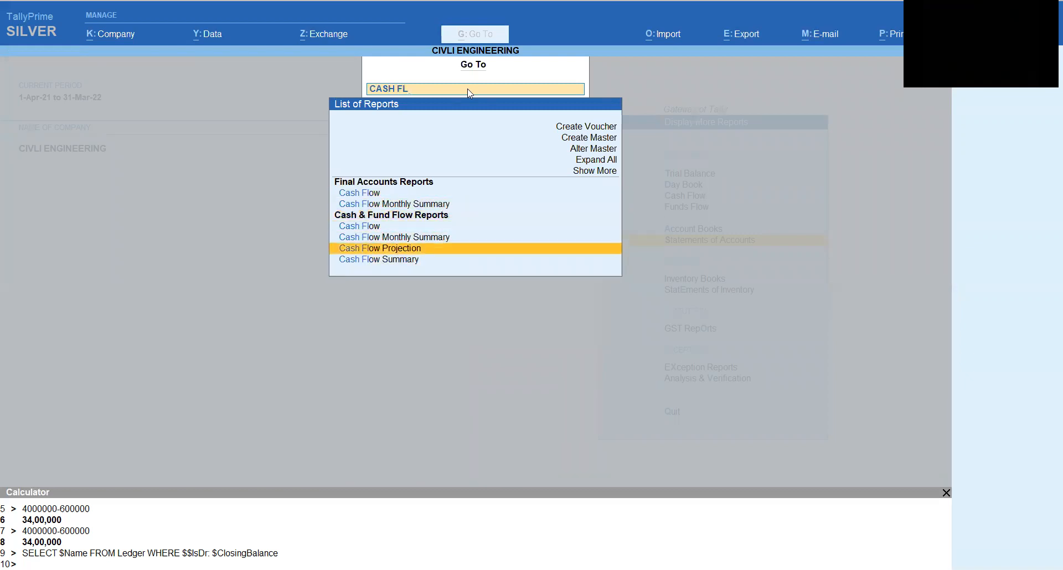
pyautogui.press('Return')
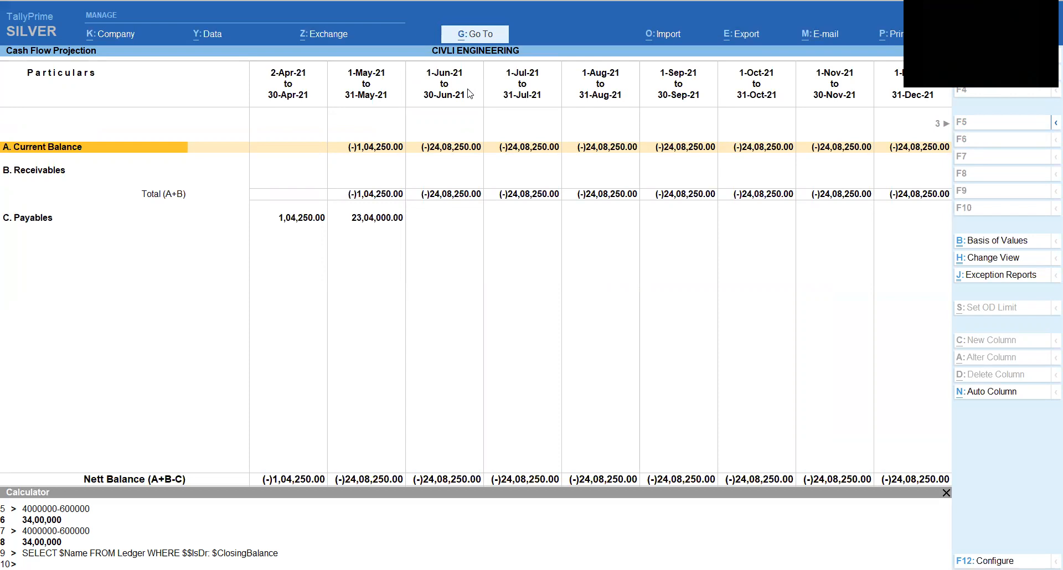
# Step: Expand Payables in the projection and open the Sundry Creditors group summary
pyautogui.press('Down')
pyautogui.press('Down')
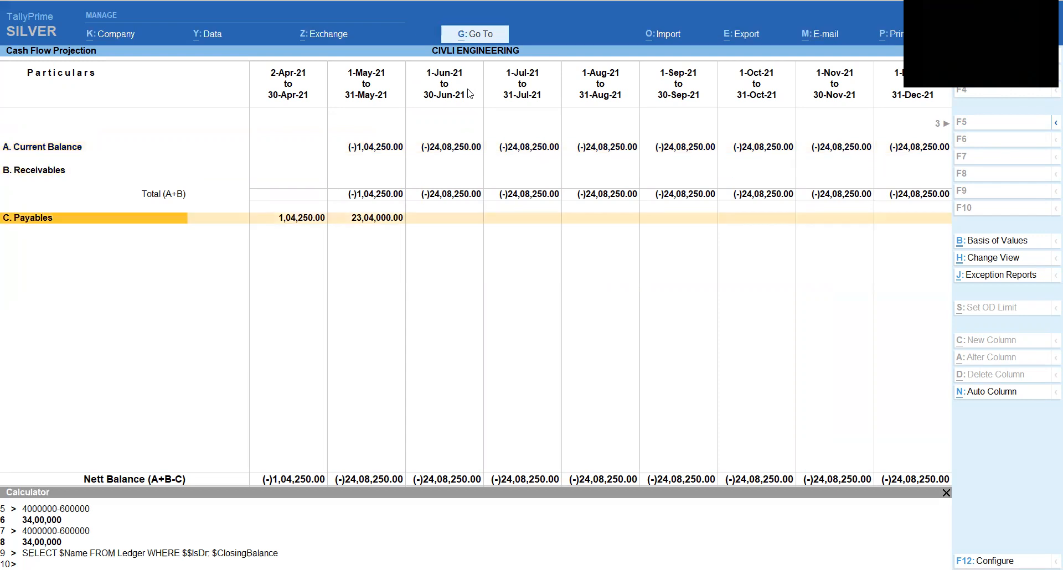
pyautogui.hotkey('shift', 'Return')
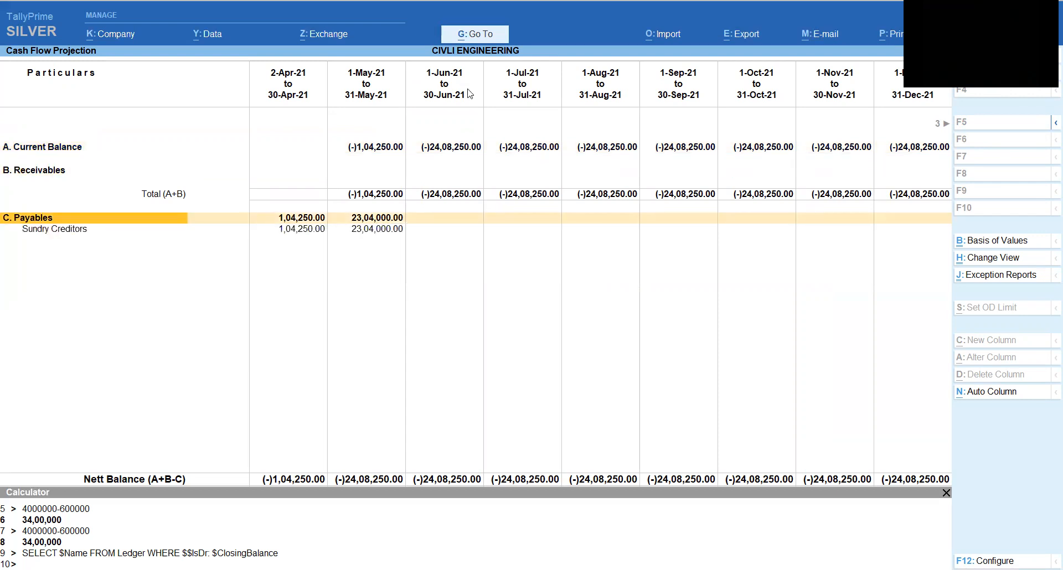
pyautogui.press('Down')
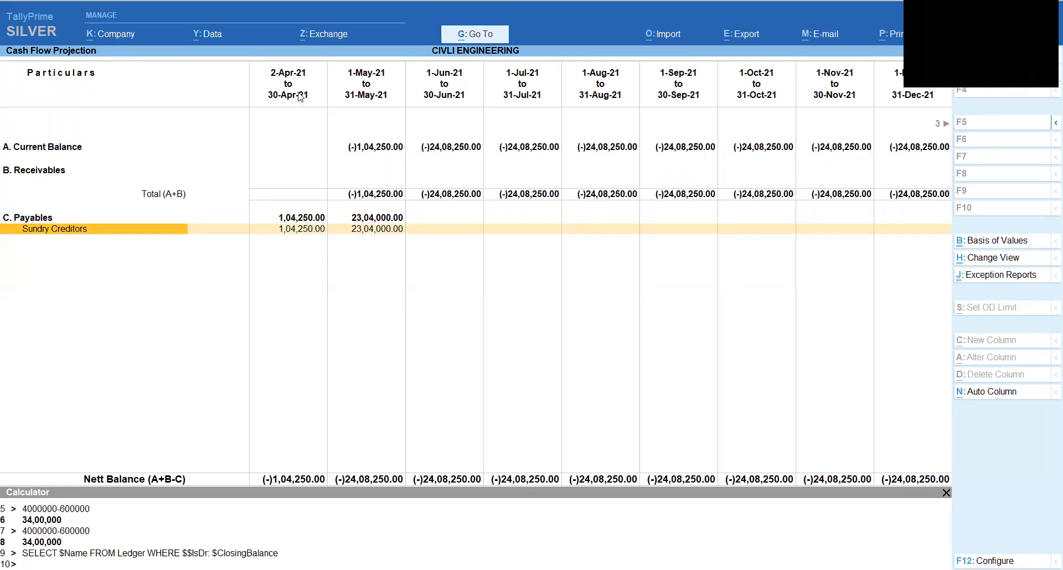
pyautogui.click(305, 235)
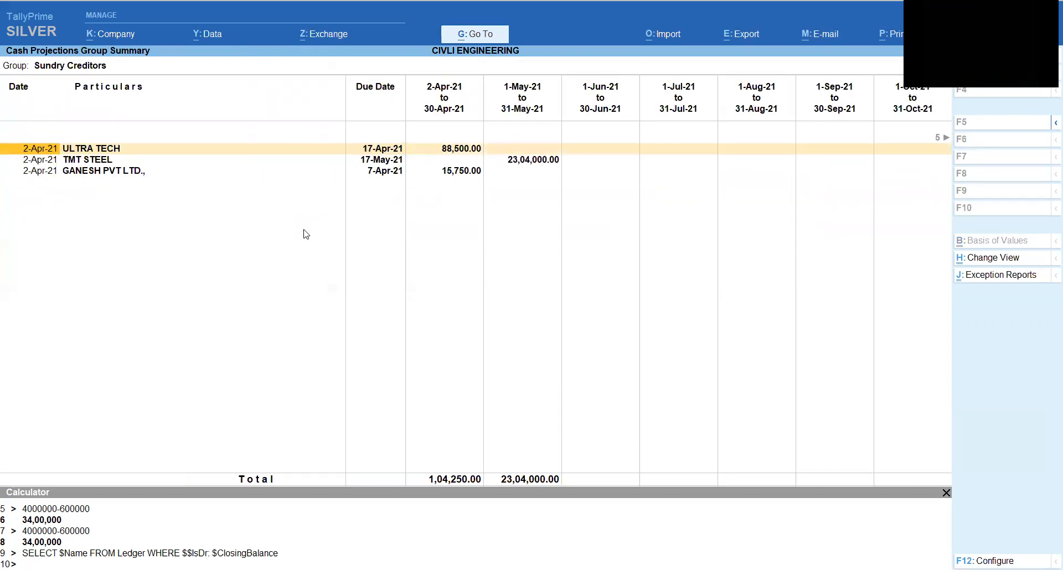
# Step: Expand the ULTRA TECH bill and open its purchase voucher at the party account name
pyautogui.hotkey('shift', 'Return')
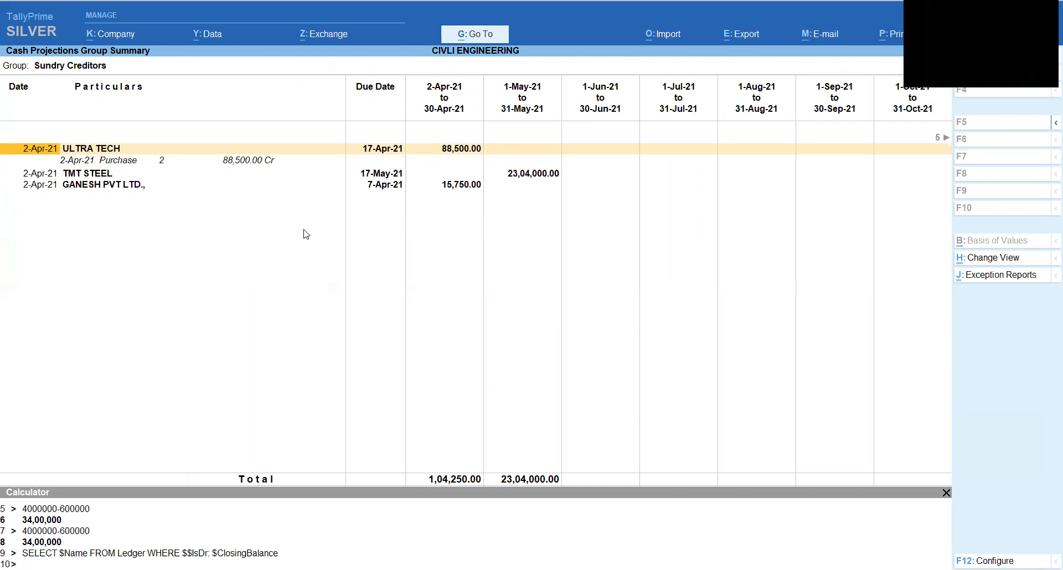
pyautogui.press('Down')
pyautogui.press('Return')
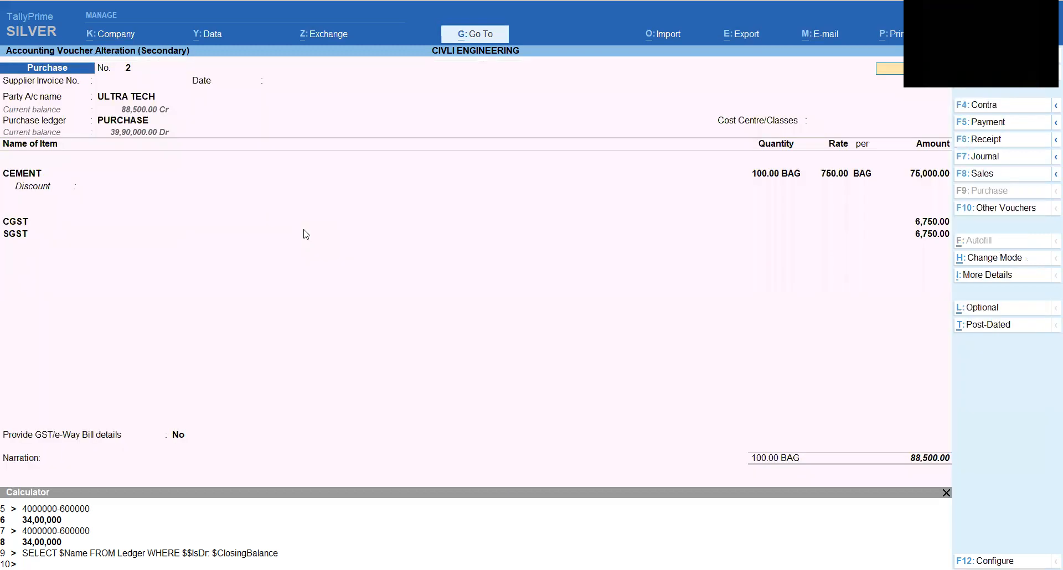
pyautogui.press('Return')
pyautogui.press('Return')
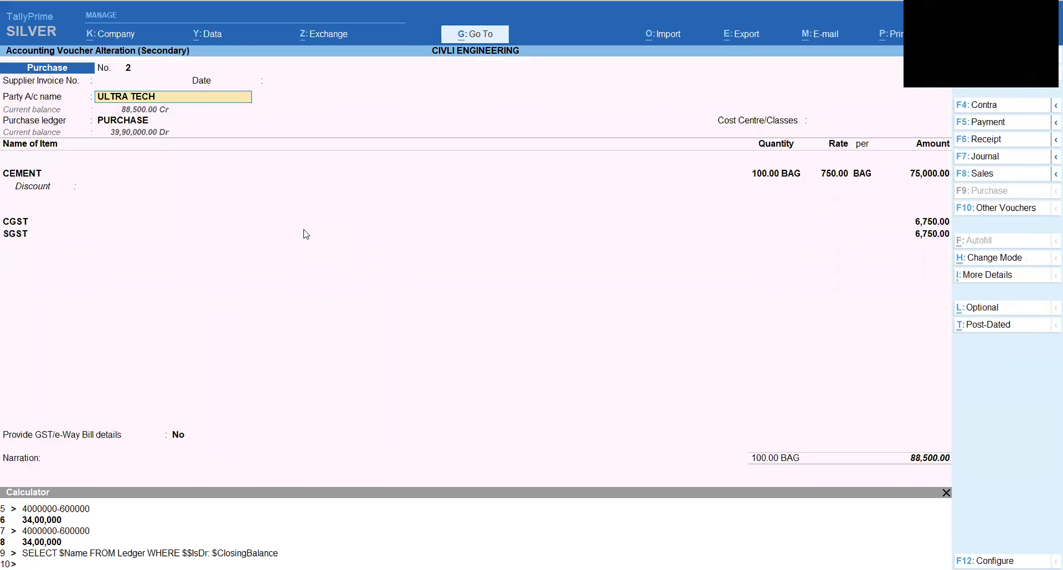
# Step: Examine the default credit period in the ULTRA TECH ledger, and return to the Cash Flow Projection without saving changes
pyautogui.press('ctrl')
pyautogui.hotkey('ctrl', 'Return')
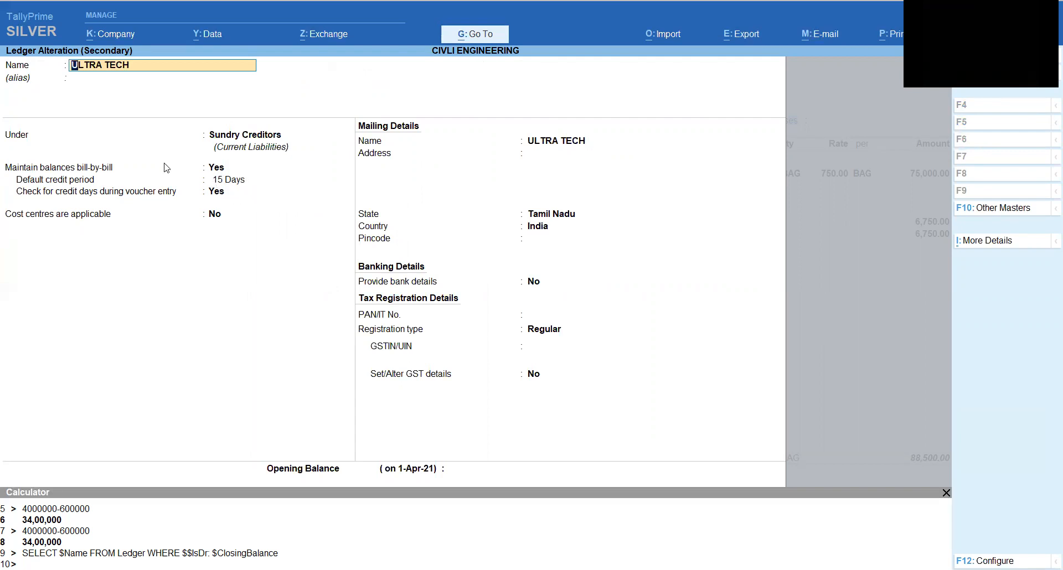
pyautogui.press('BackSpace')
pyautogui.press('Escape')
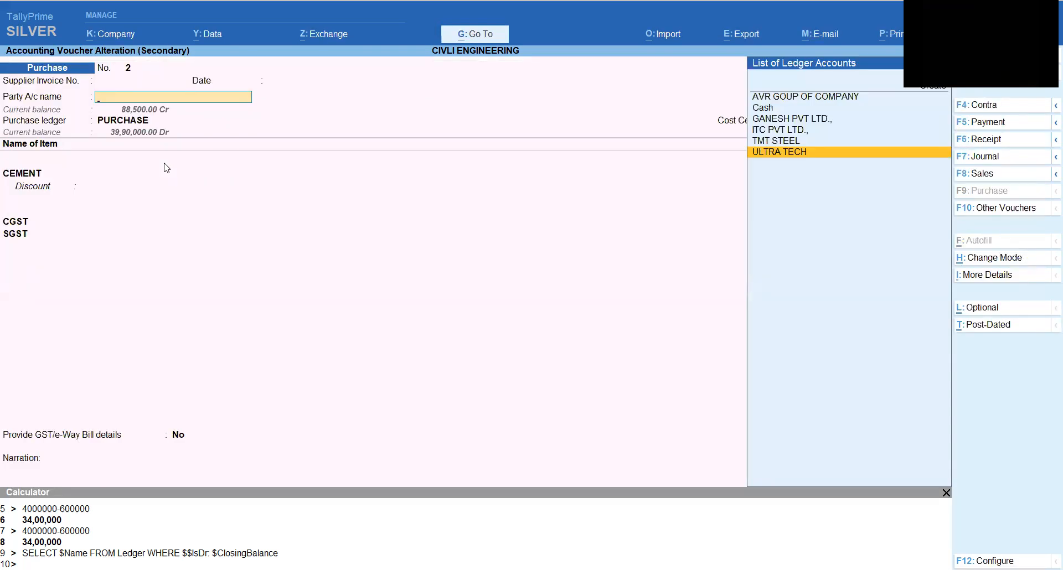
pyautogui.press('Escape')
pyautogui.click(164, 165)
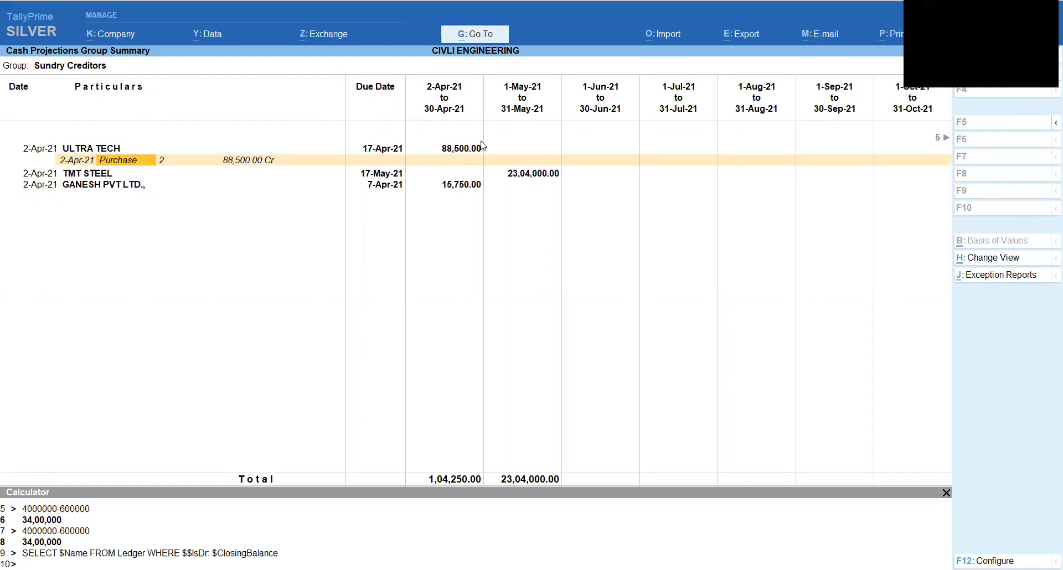
pyautogui.press('Escape')
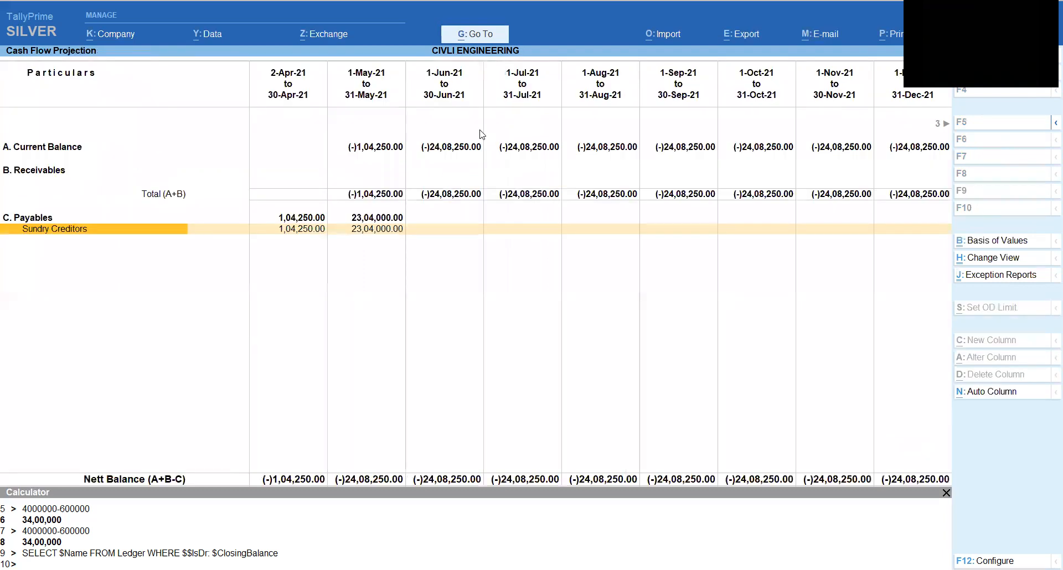
# Step: Open the May Sundry Creditors payables, expand the TMT STEEL bill and open its purchase voucher
pyautogui.click(381, 234)
pyautogui.click(382, 238)
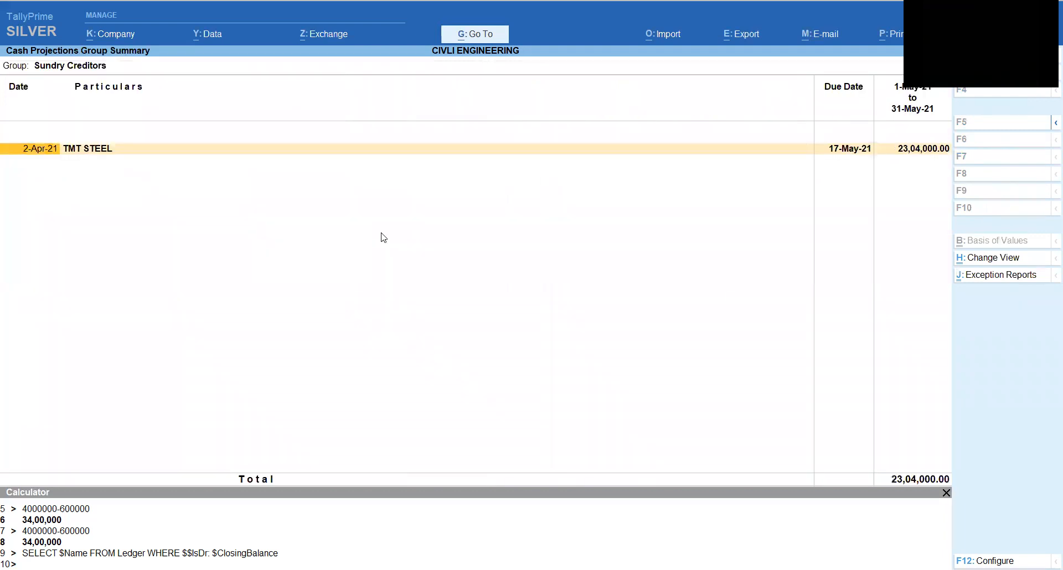
pyautogui.press('Right')
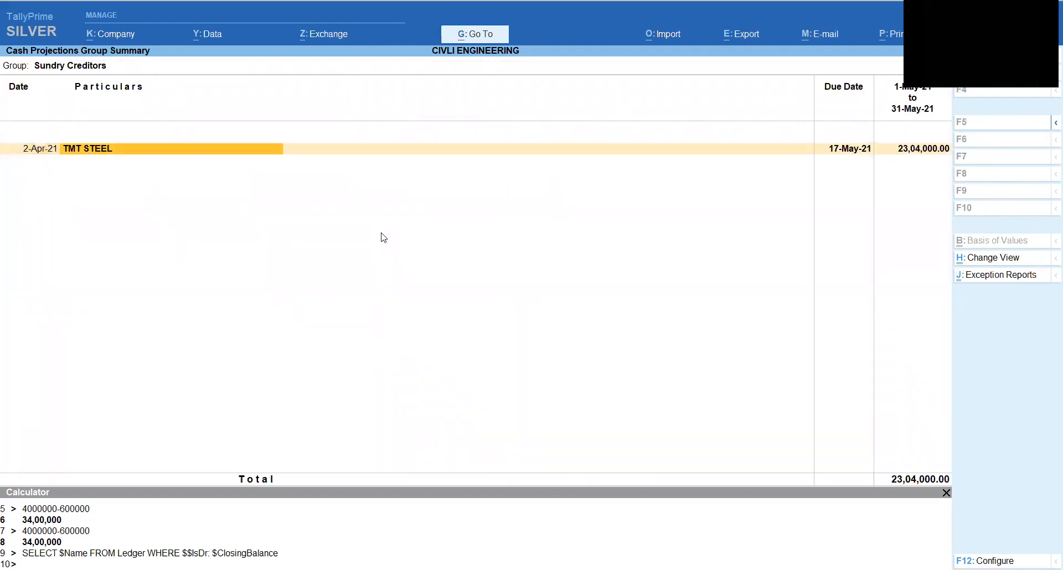
pyautogui.hotkey('shift', 'Return')
pyautogui.press('Down')
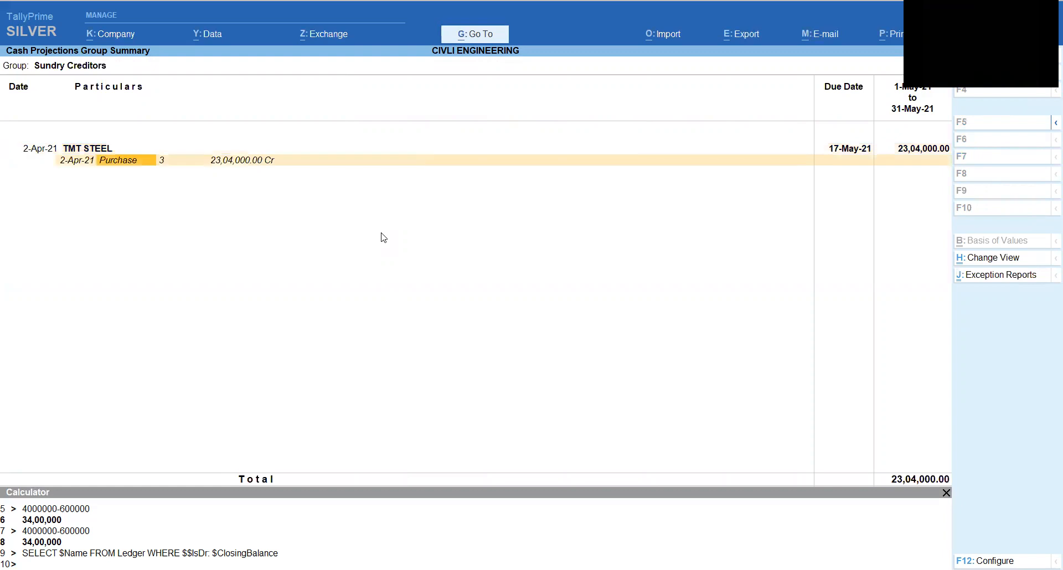
pyautogui.press('Return')
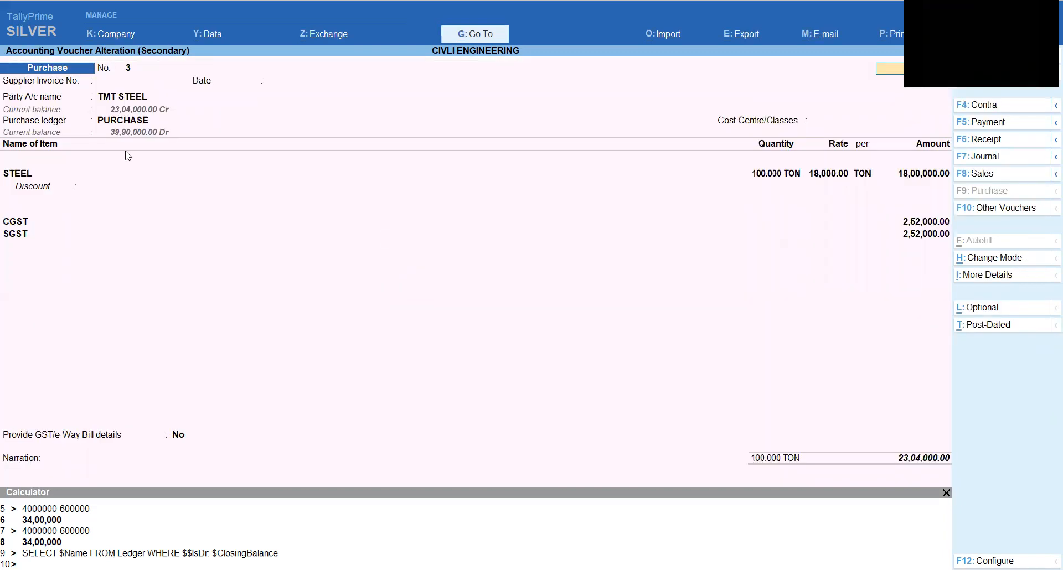
# Step: Examine the default credit period in the TMT STEEL ledger, and return to the Cash Flow Projection without saving changes
pyautogui.click(122, 97)
pyautogui.hotkey('ctrl', 'Return')
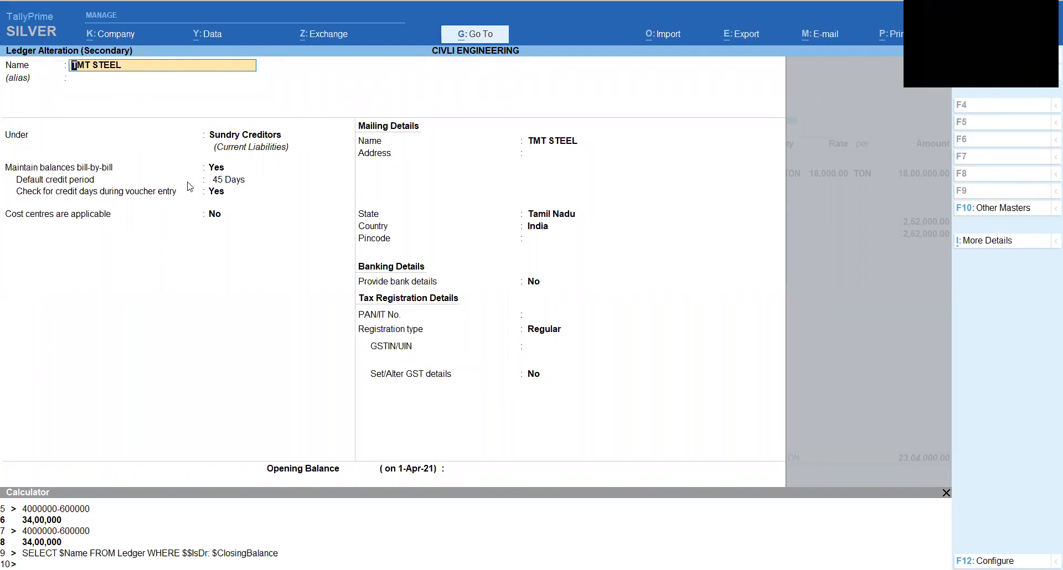
pyautogui.press('Escape')
pyautogui.press('Escape')
pyautogui.press('Escape')
pyautogui.press('y')
pyautogui.press('Escape')
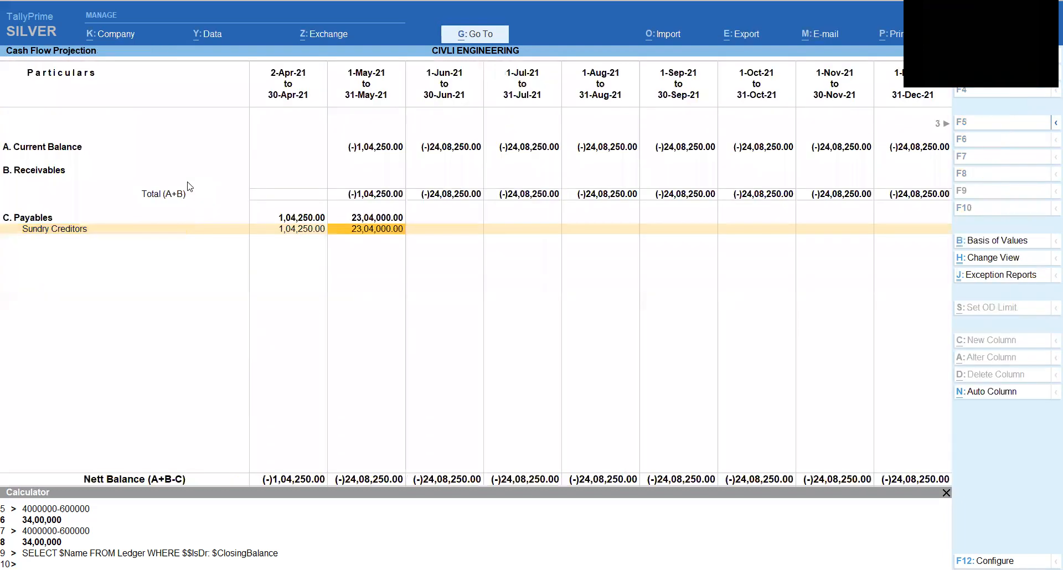